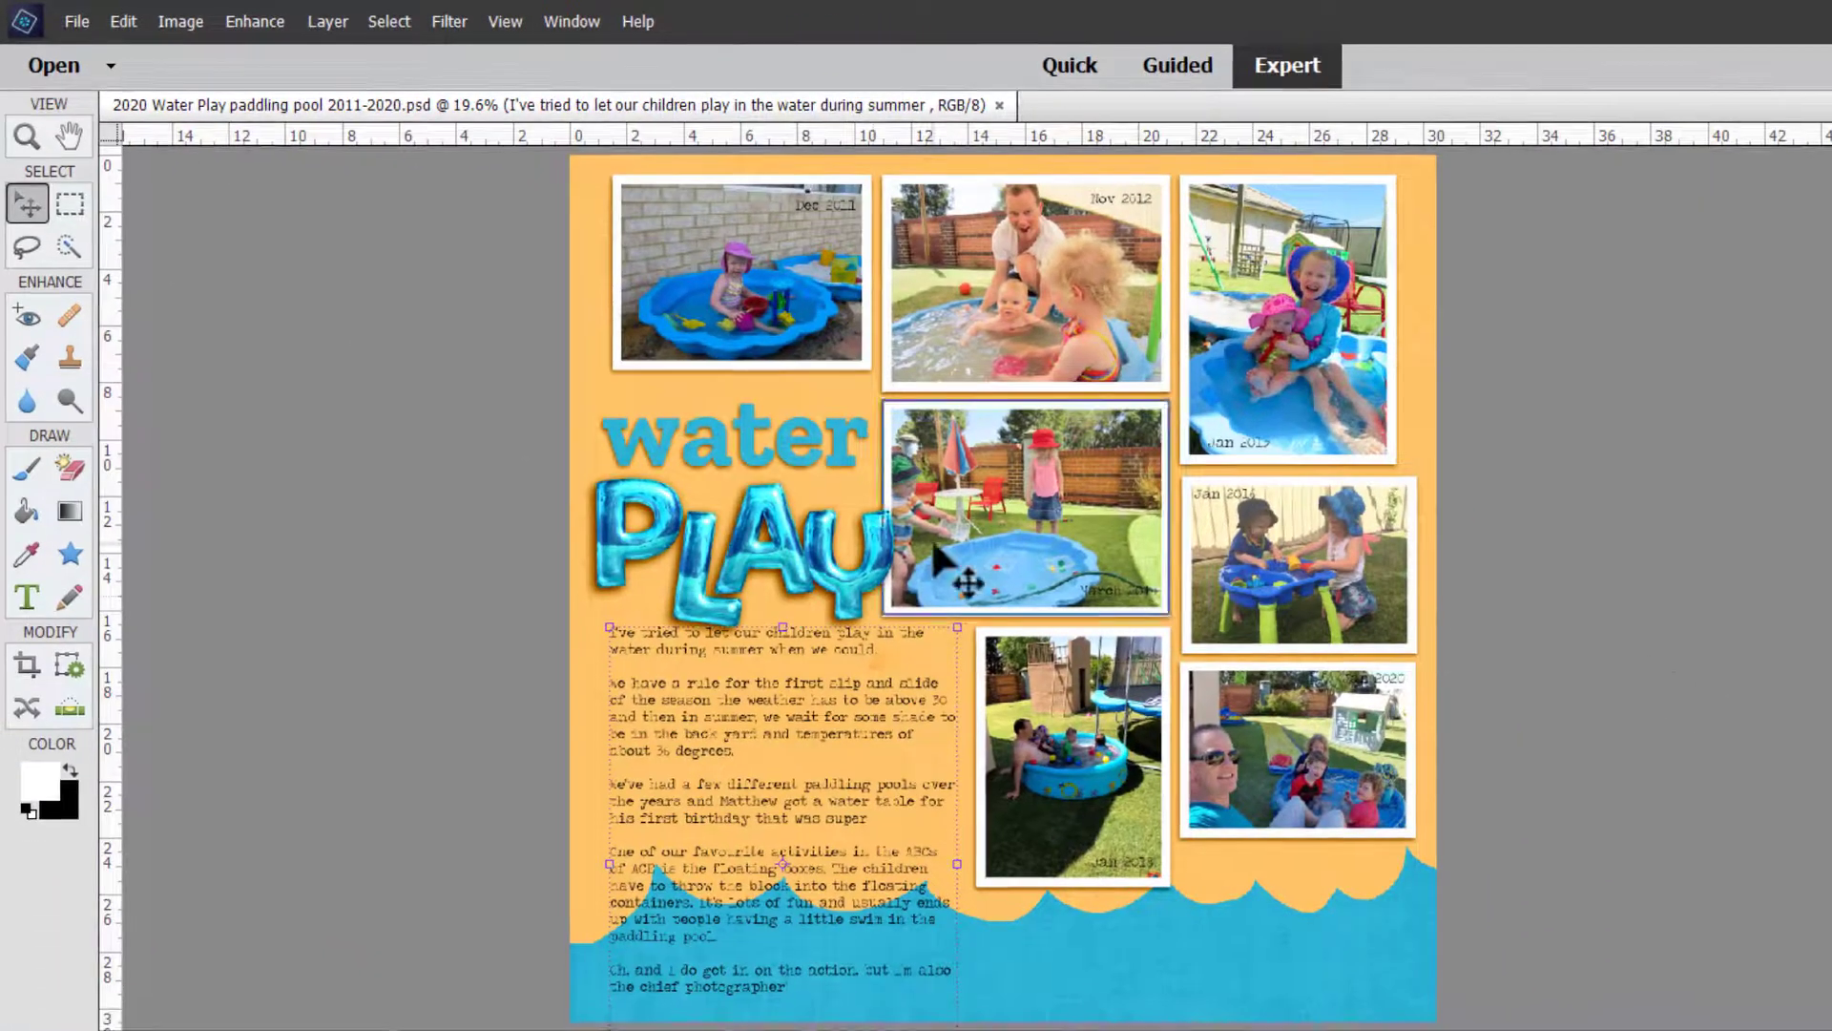
# - Select the letter Y of the PLAY title on its own and nudge it slightly right and up
pyautogui.click(1163, 803)
pyautogui.click(859, 597)
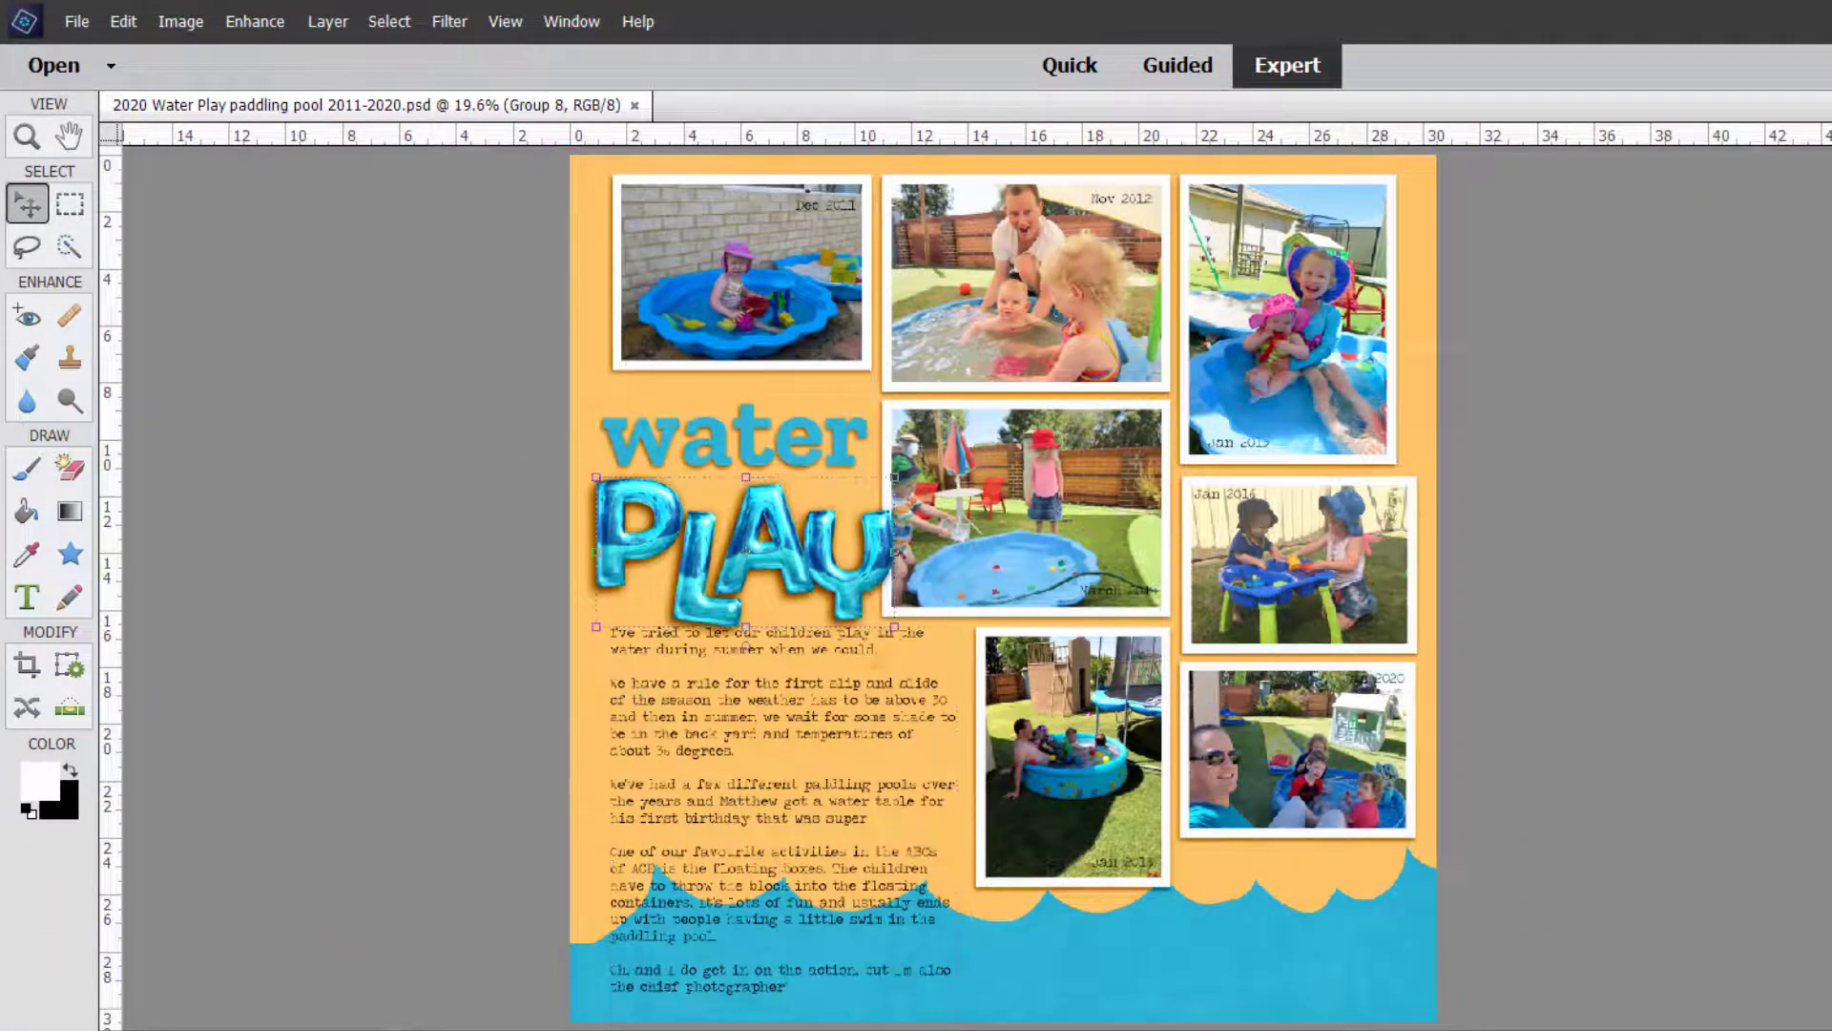
pyautogui.click(1827, 641)
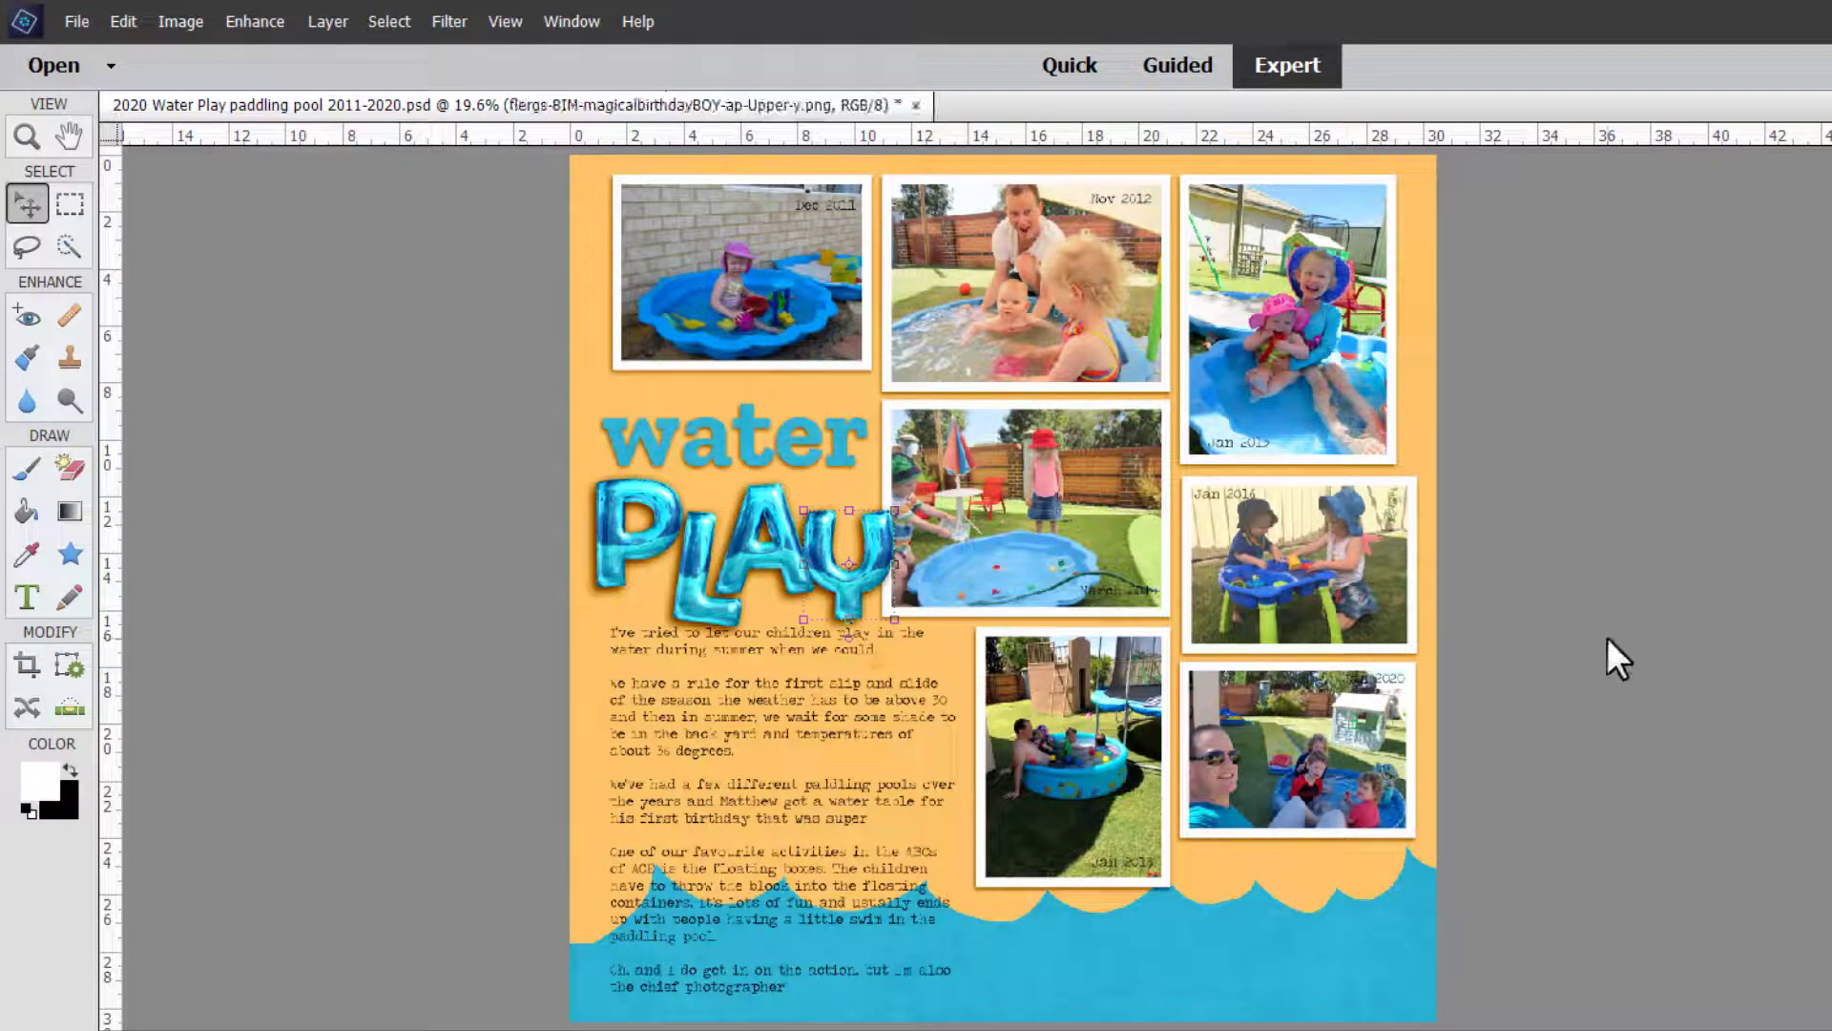
pyautogui.press('Right')
pyautogui.press('Right')
pyautogui.press('Right')
pyautogui.press('Right')
pyautogui.press('Up')
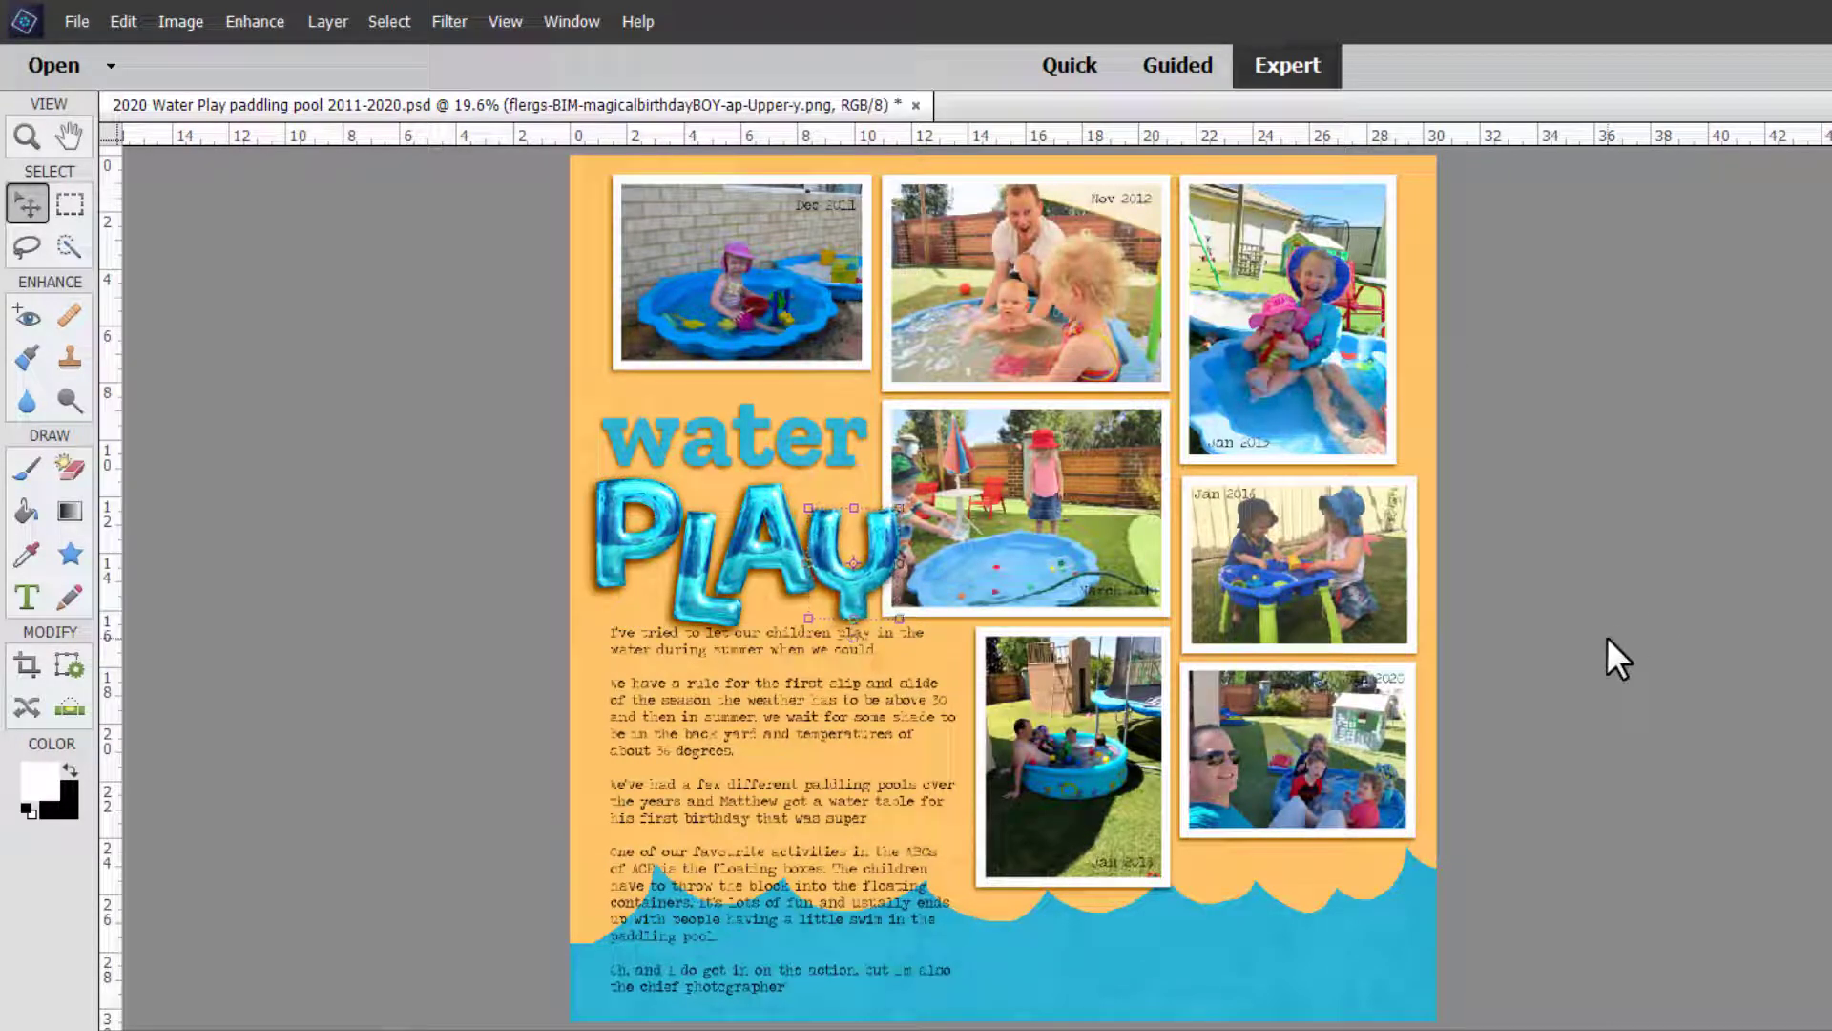
# - Undo the nudges made to the letter Y and revert the document to its saved version
pyautogui.click(736, 566)
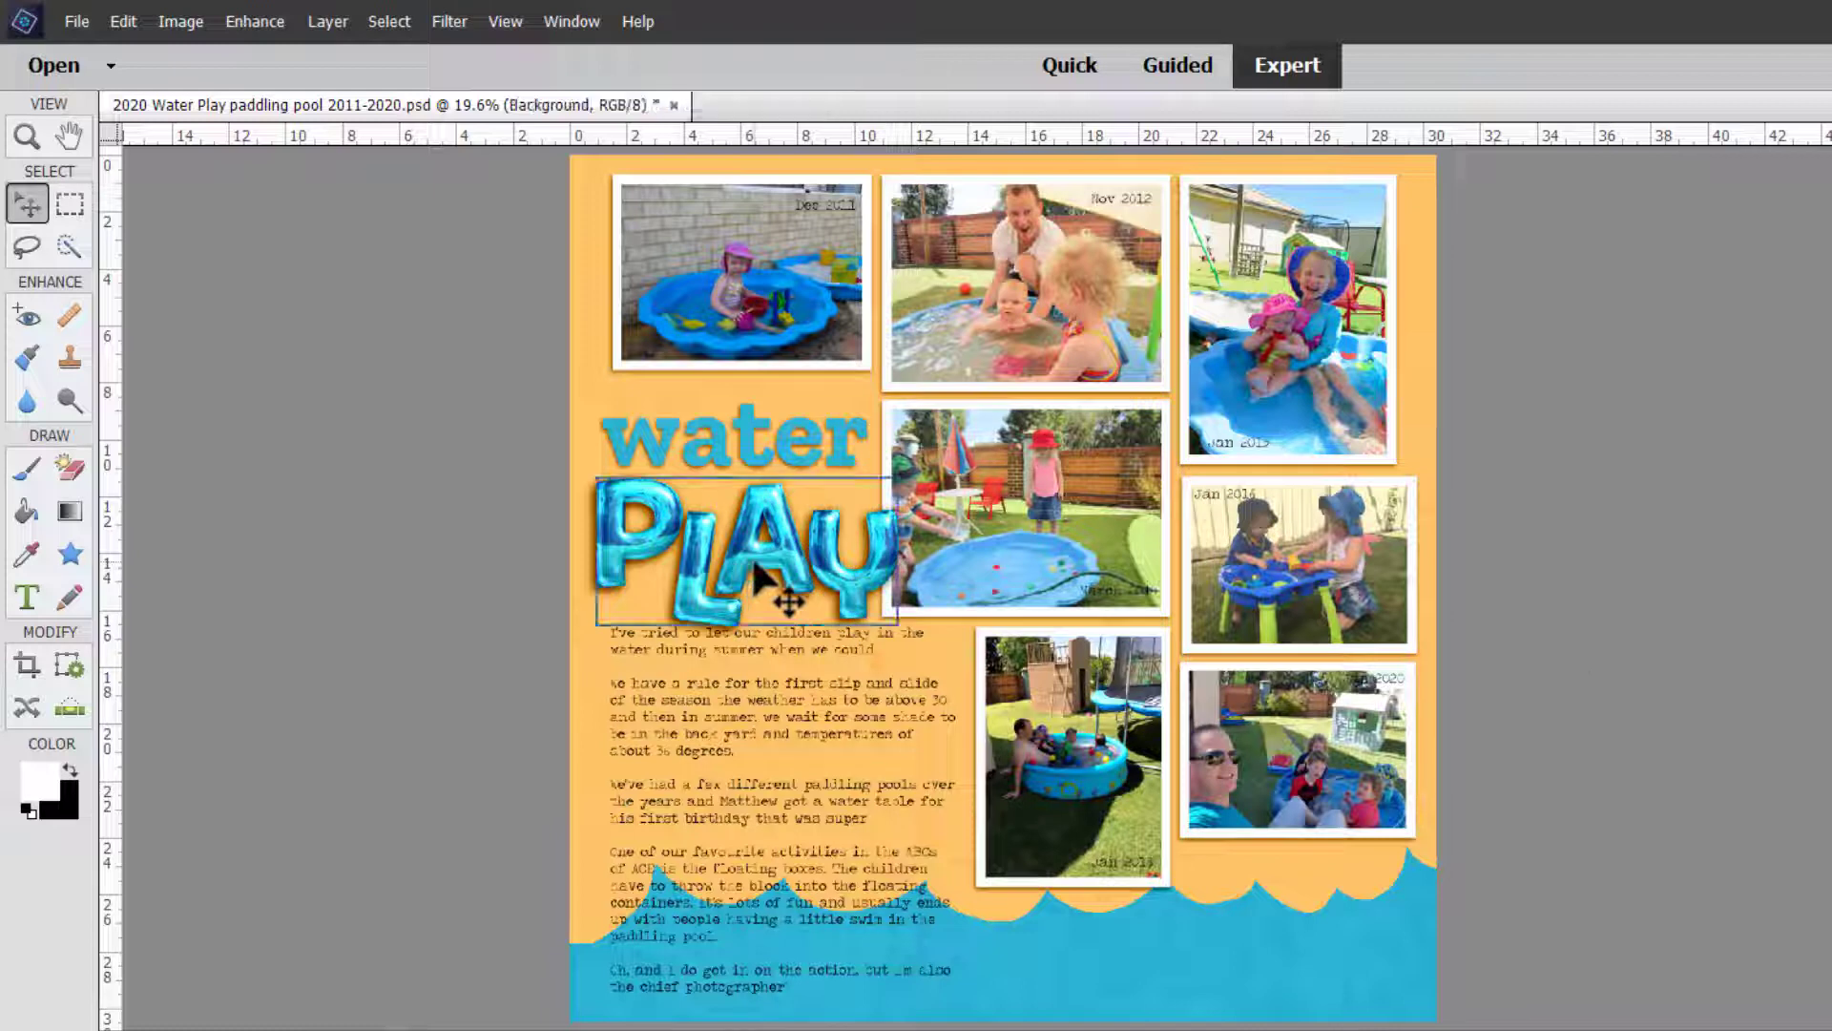
pyautogui.hotkey('ctrl', 'z')
pyautogui.hotkey('ctrl', 'z')
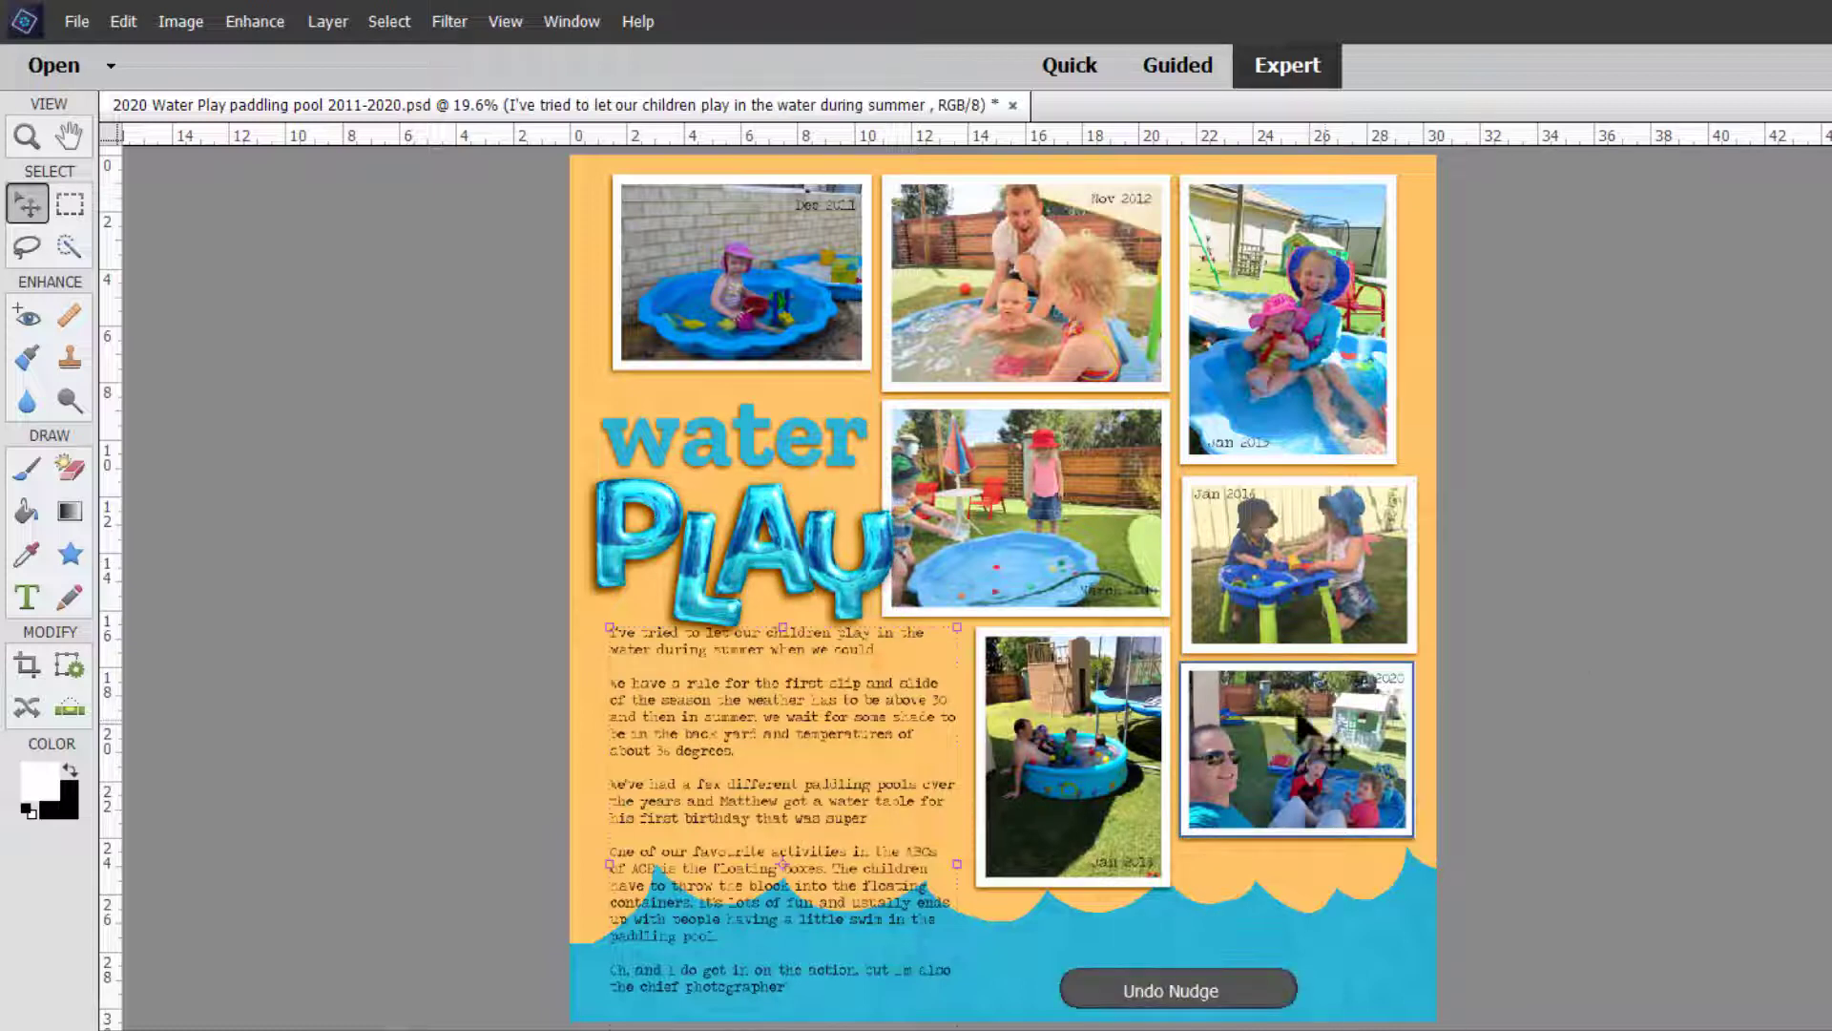
pyautogui.click(119, 23)
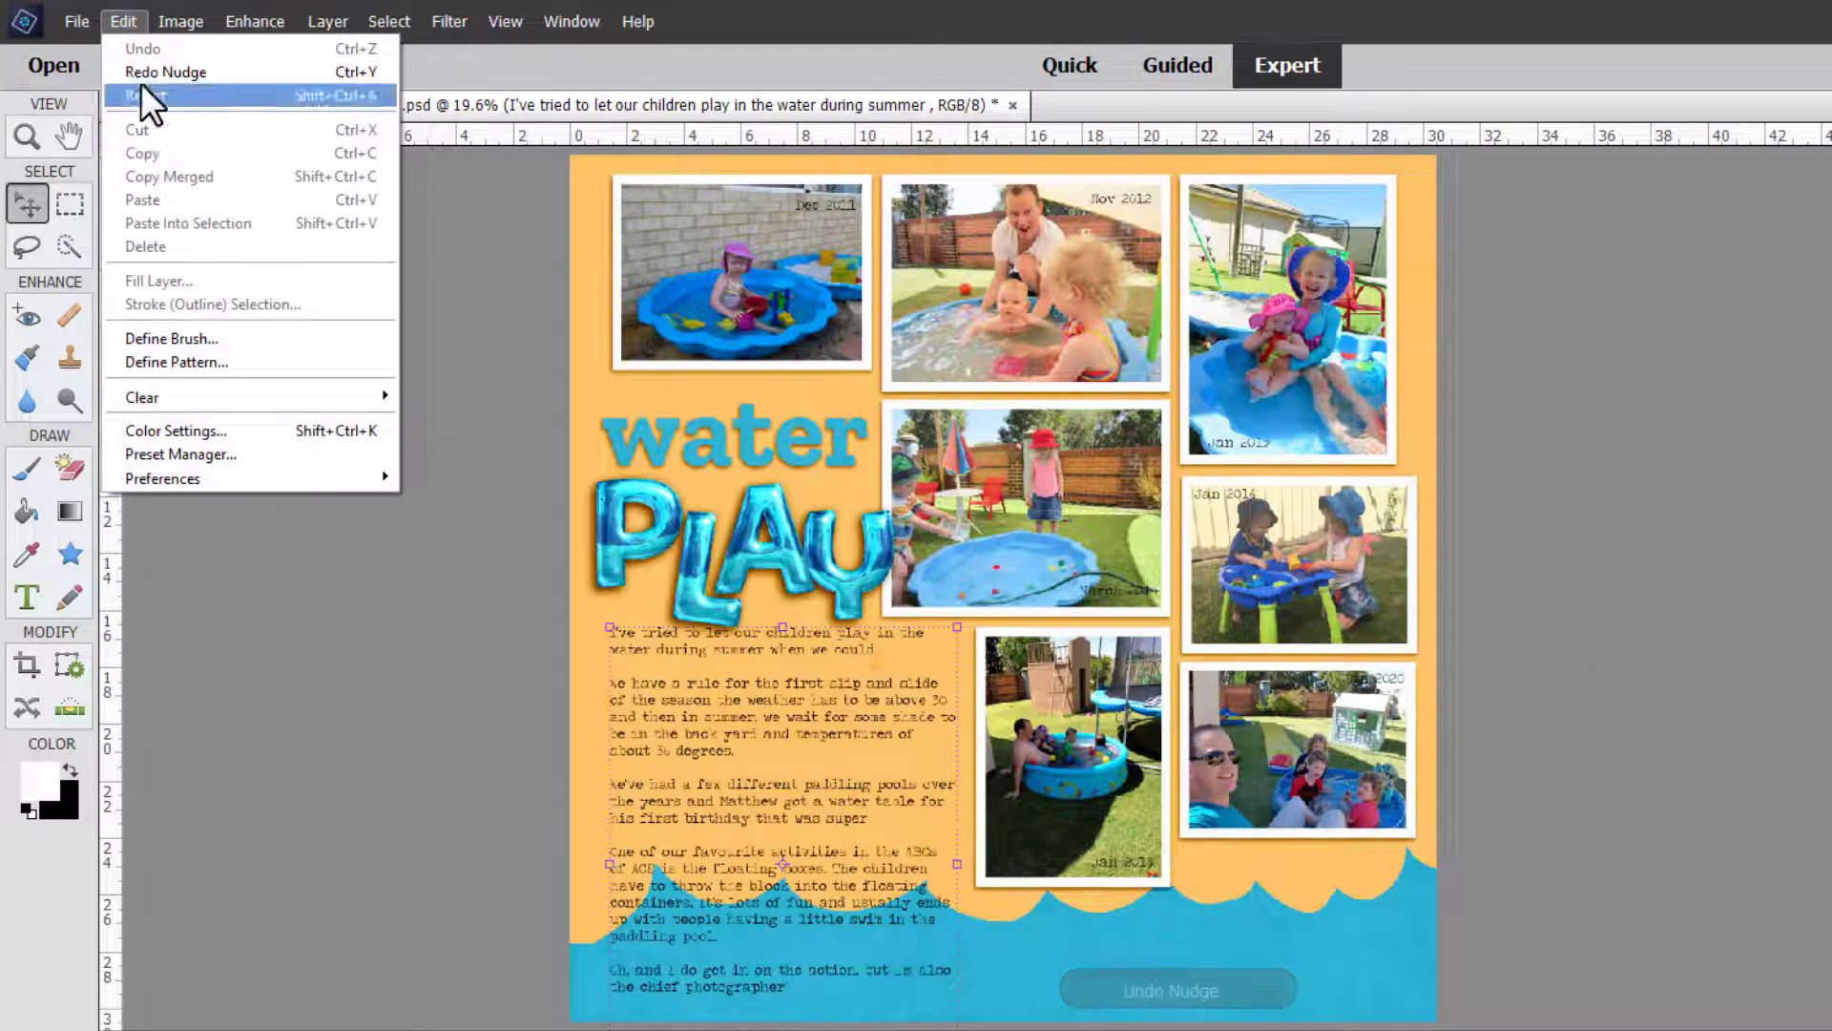
pyautogui.click(116, 93)
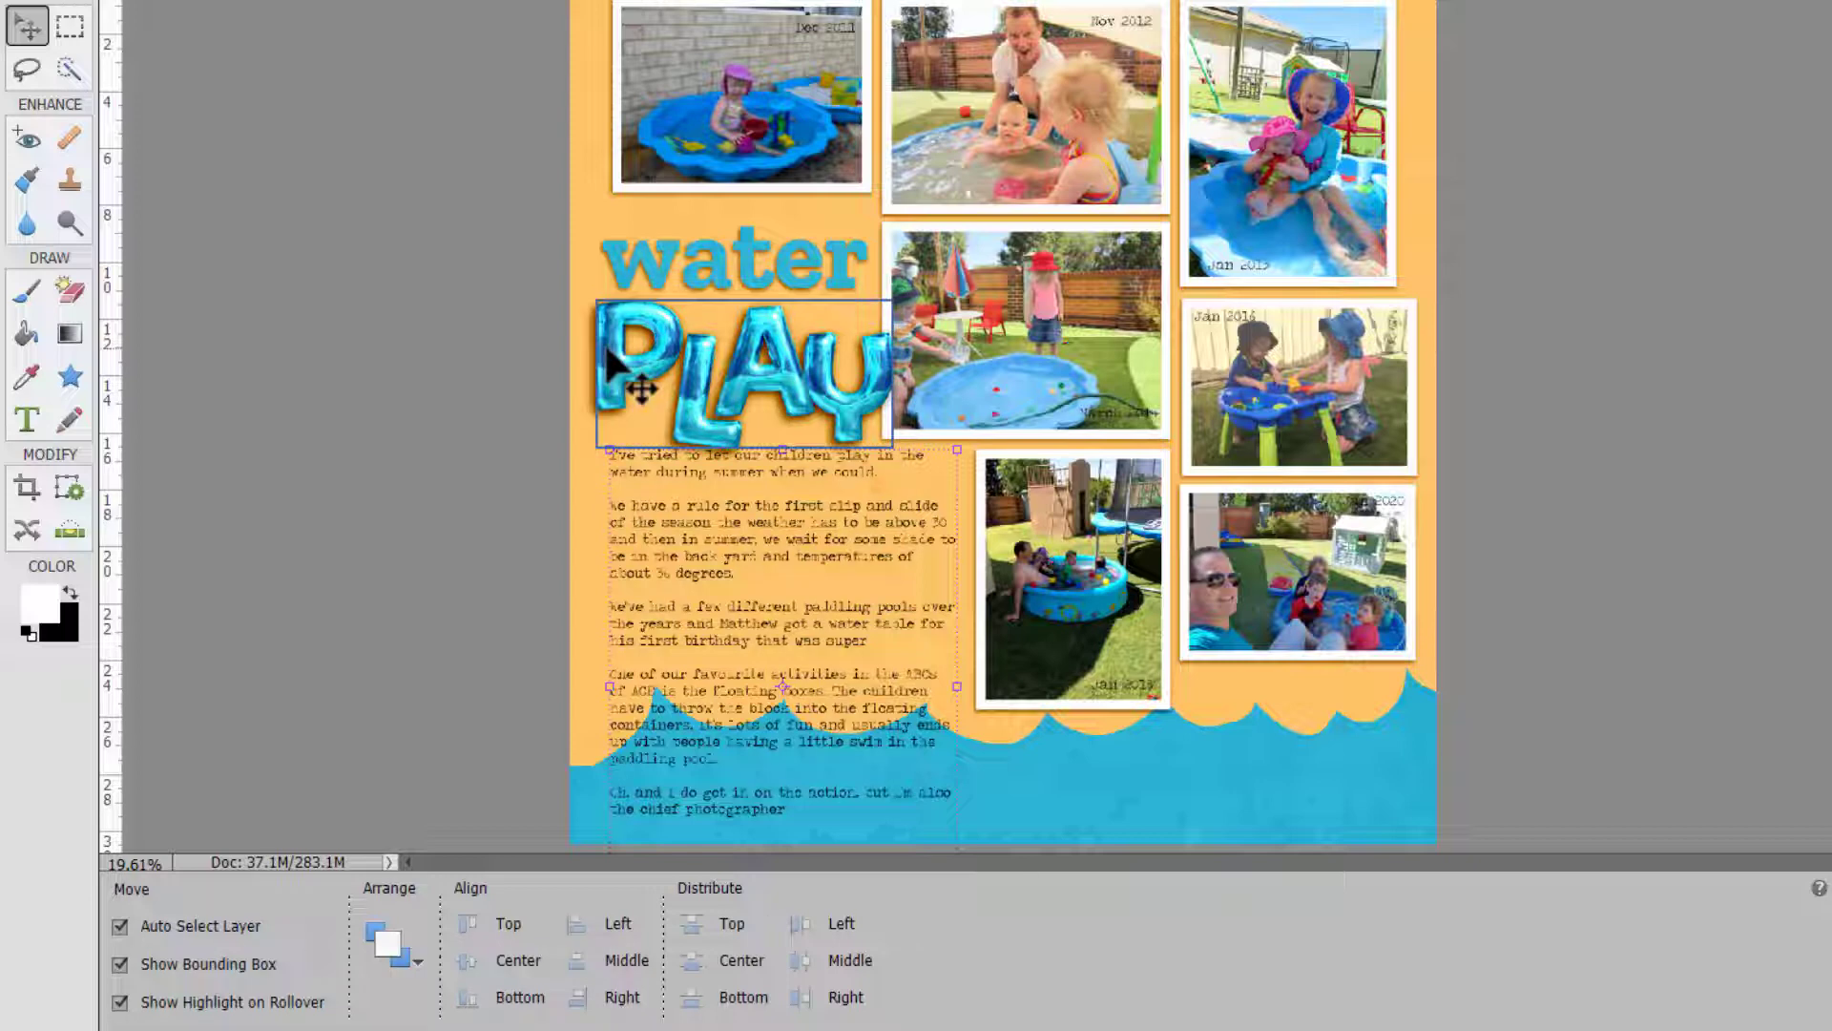
# - Select the PLAY title group, the March 2014 photo and the blue wave layer in turn directly on the page
pyautogui.click(637, 391)
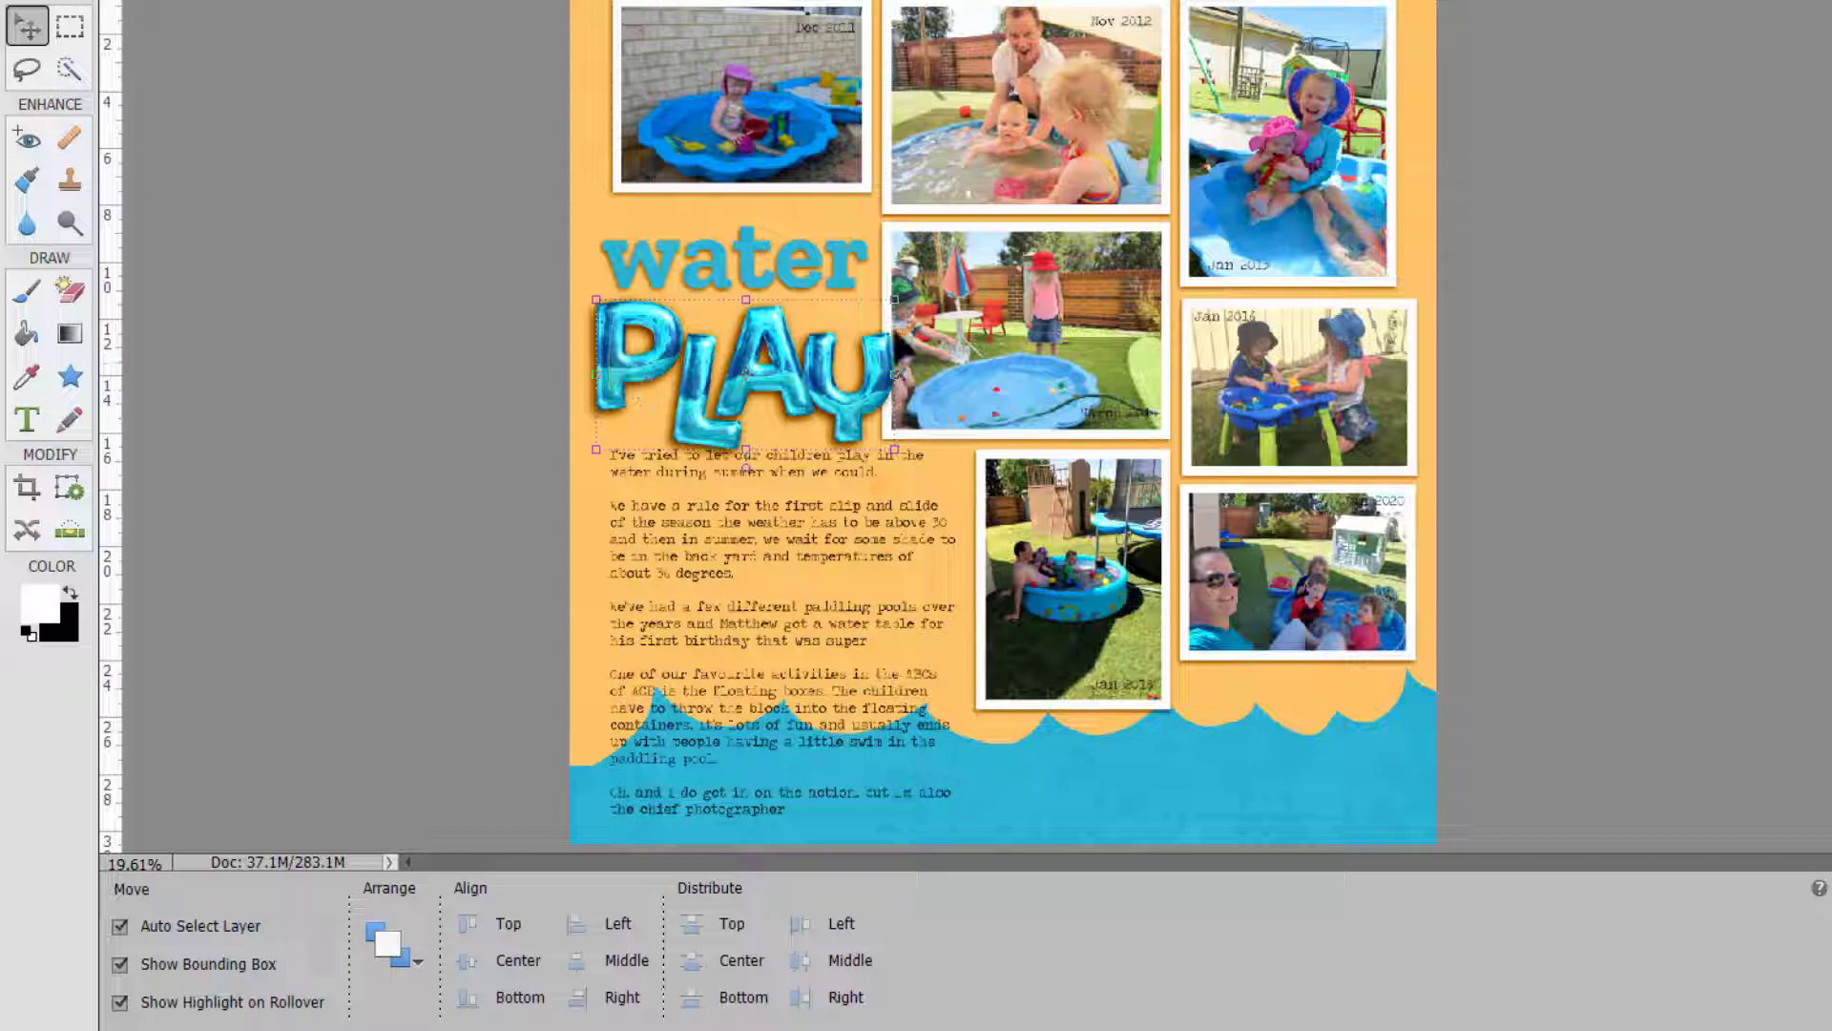
pyautogui.click(975, 239)
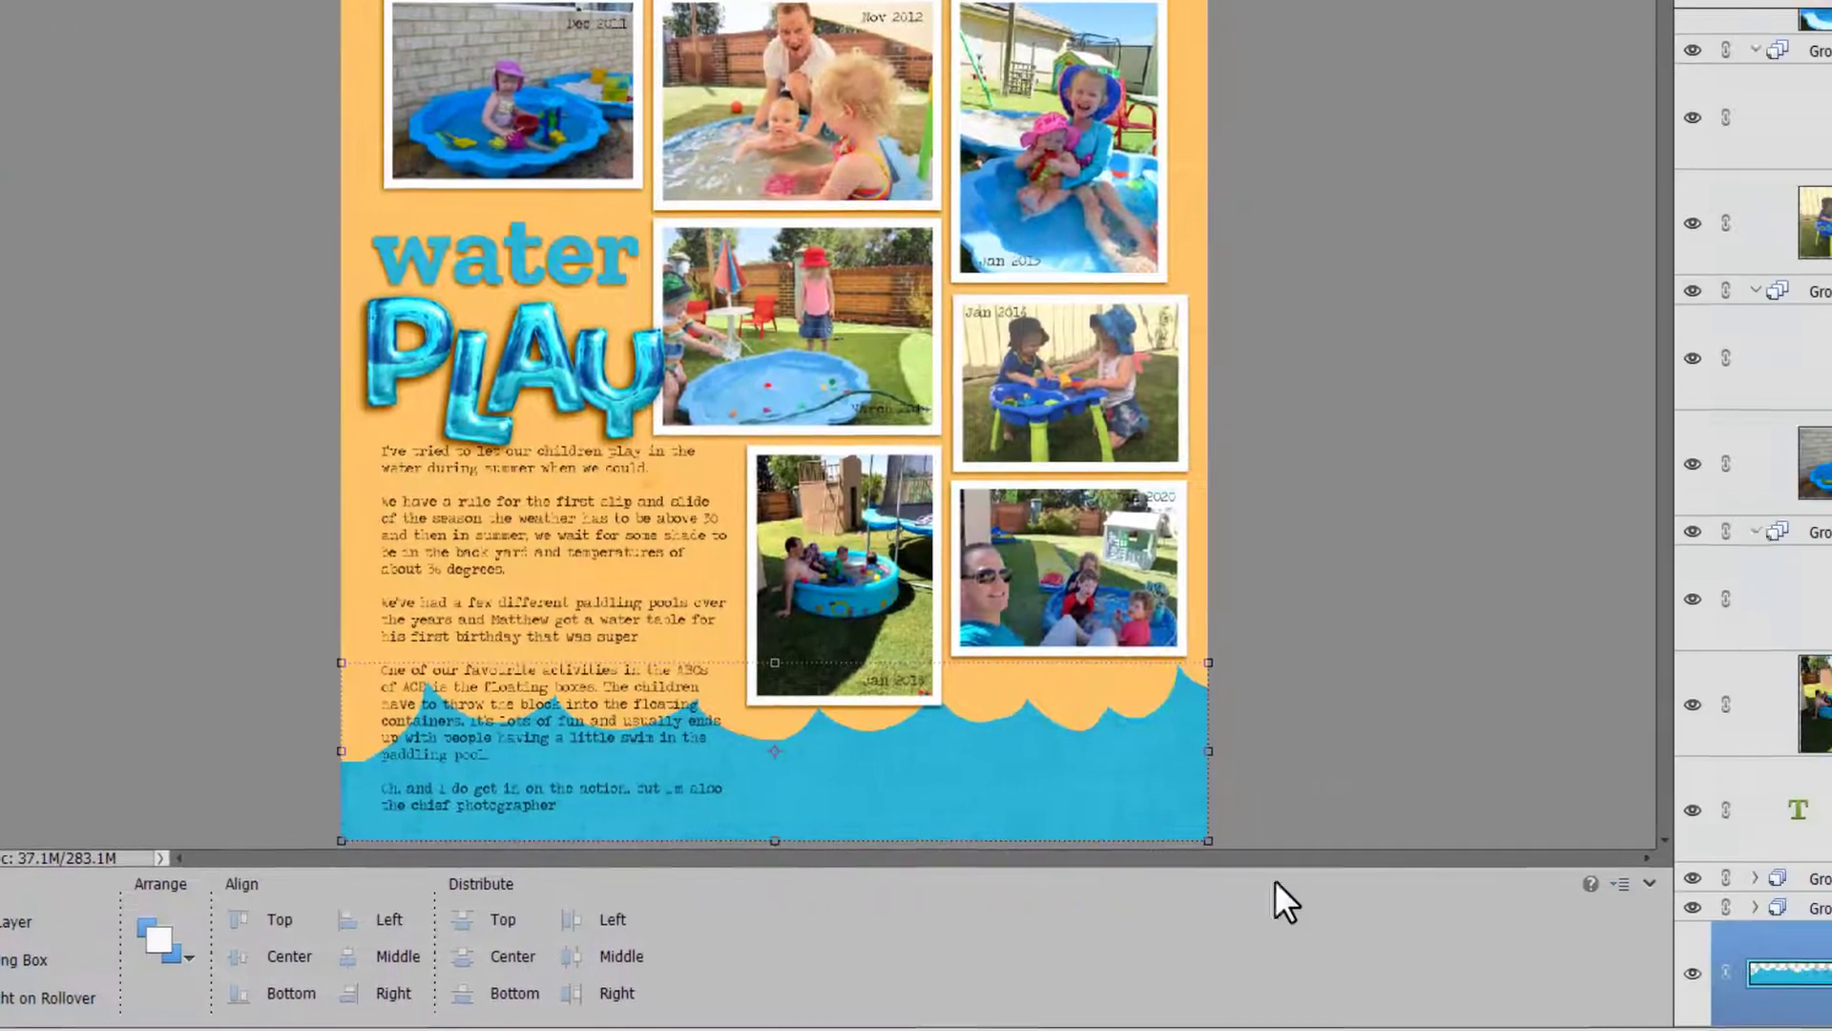
pyautogui.click(1307, 790)
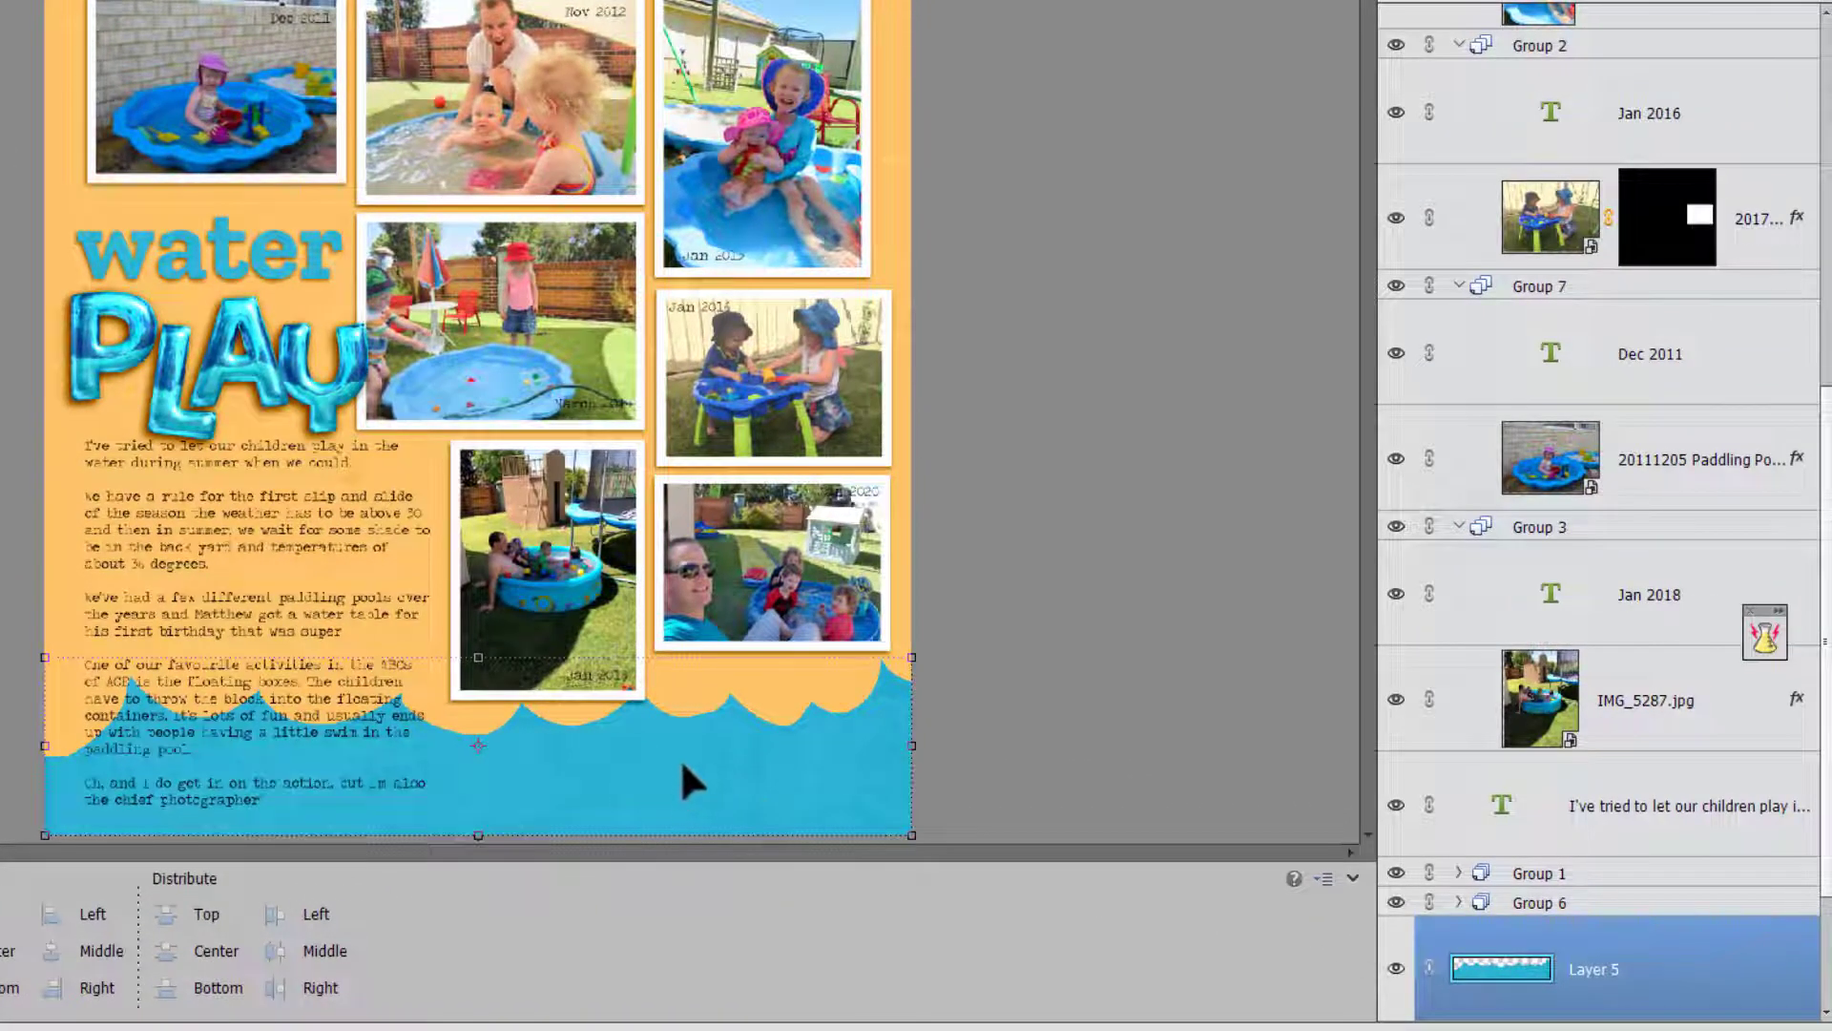
# - Move the journaling text block slightly down and left below the PLAY title
pyautogui.moveTo(622, 802); pyautogui.dragTo(208, 632)
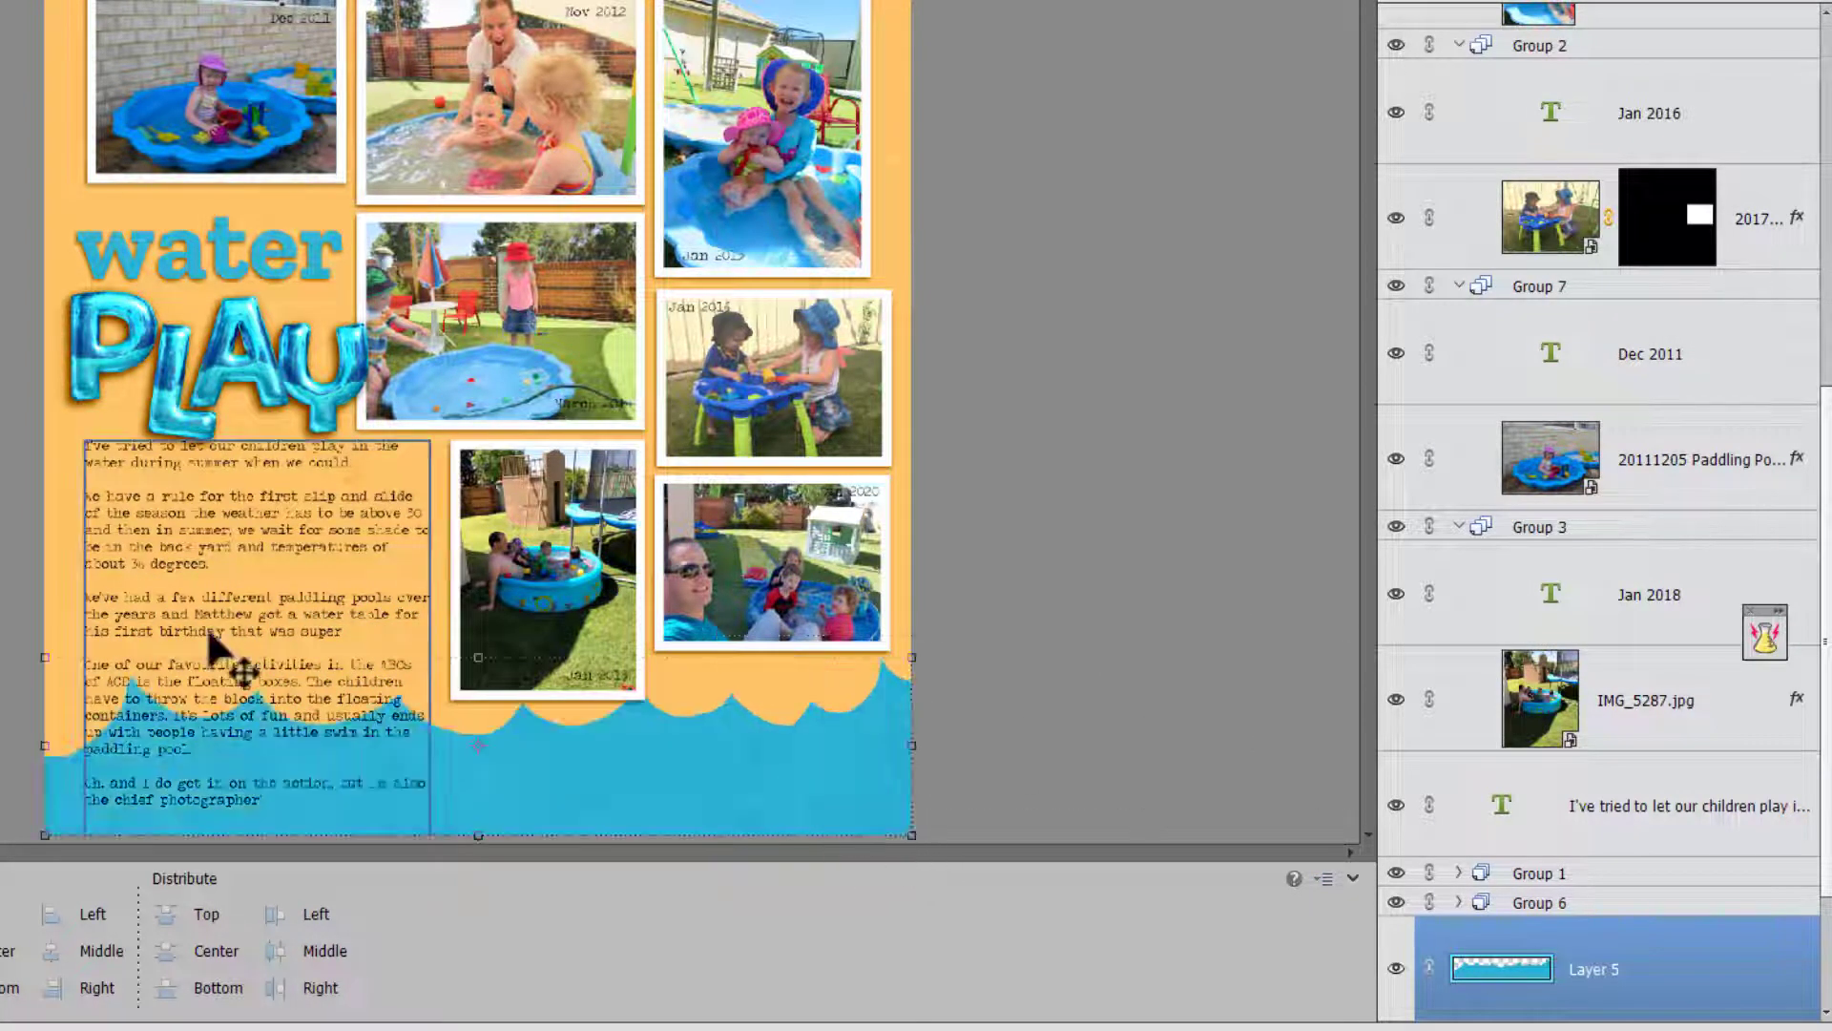
pyautogui.click(187, 566)
pyautogui.moveTo(208, 534)
pyautogui.mouseDown()
pyautogui.moveTo(401, 539)
pyautogui.moveTo(200, 582)
pyautogui.moveTo(202, 545)
pyautogui.mouseUp()
# - Expand the layer group holding the PLAY letters and reposition the whole title just below the word water
pyautogui.click(325, 391)
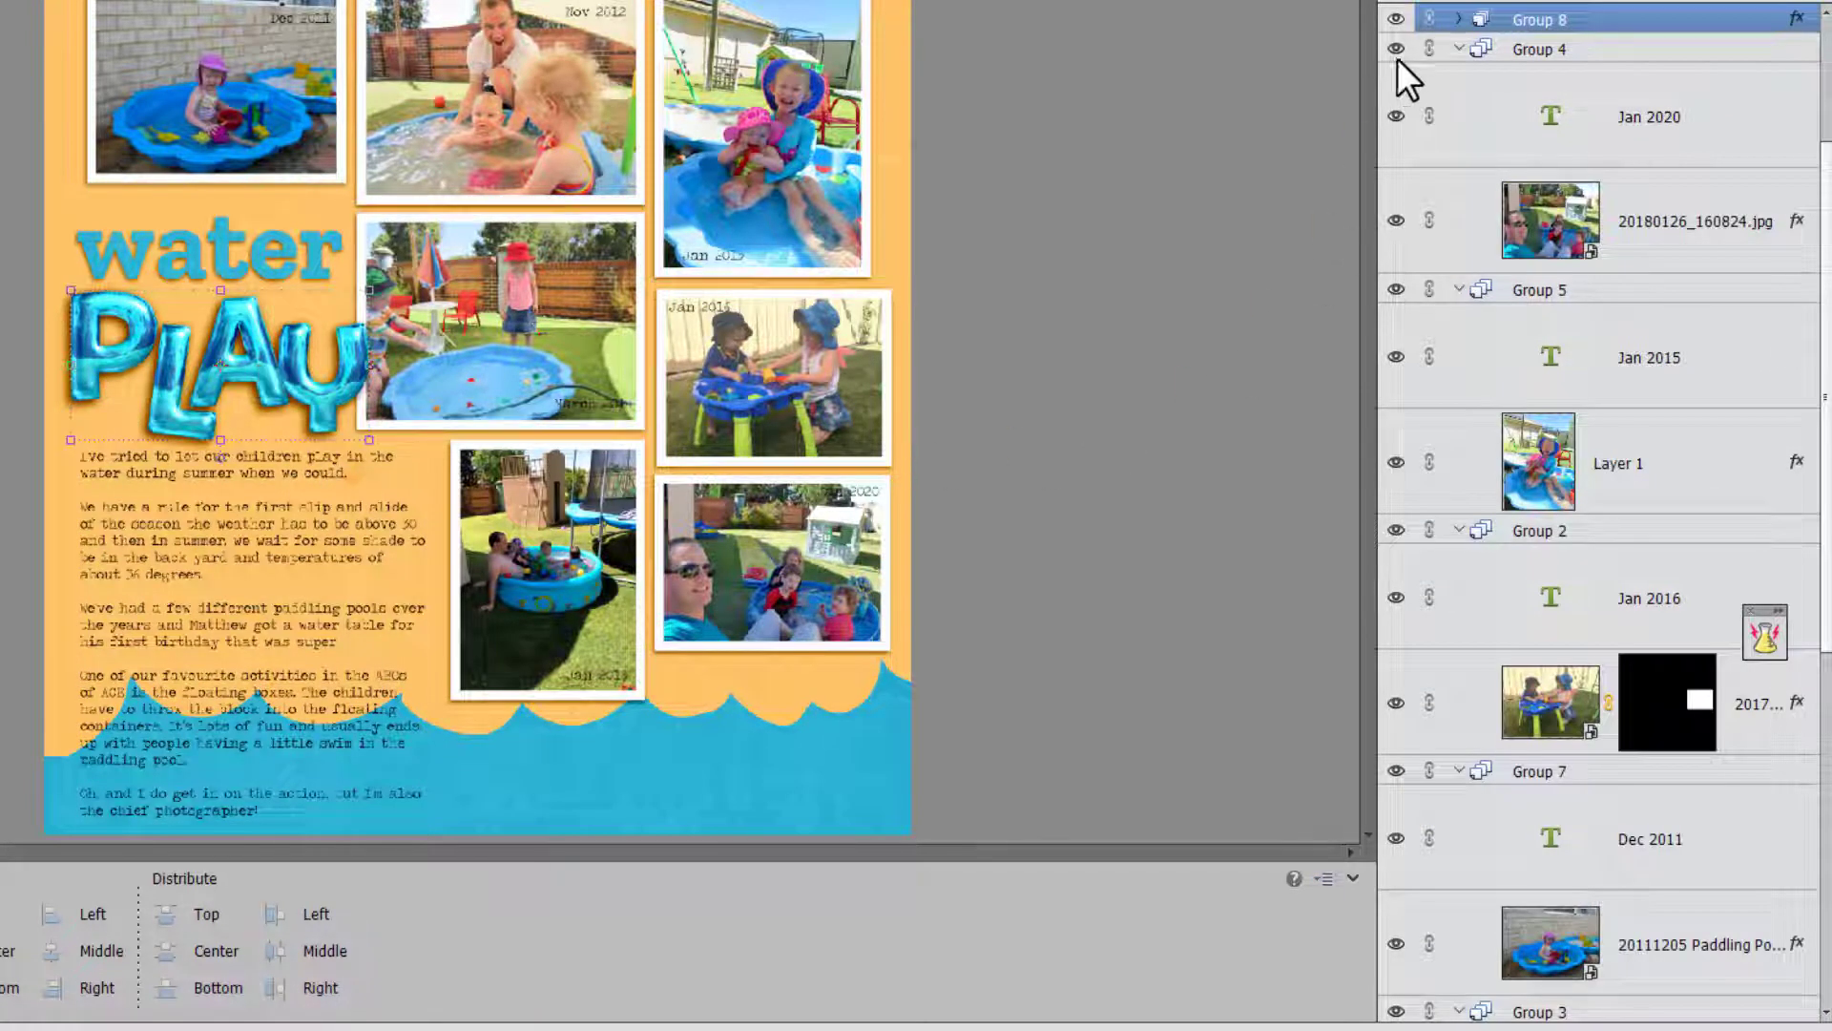
pyautogui.click(1458, 19)
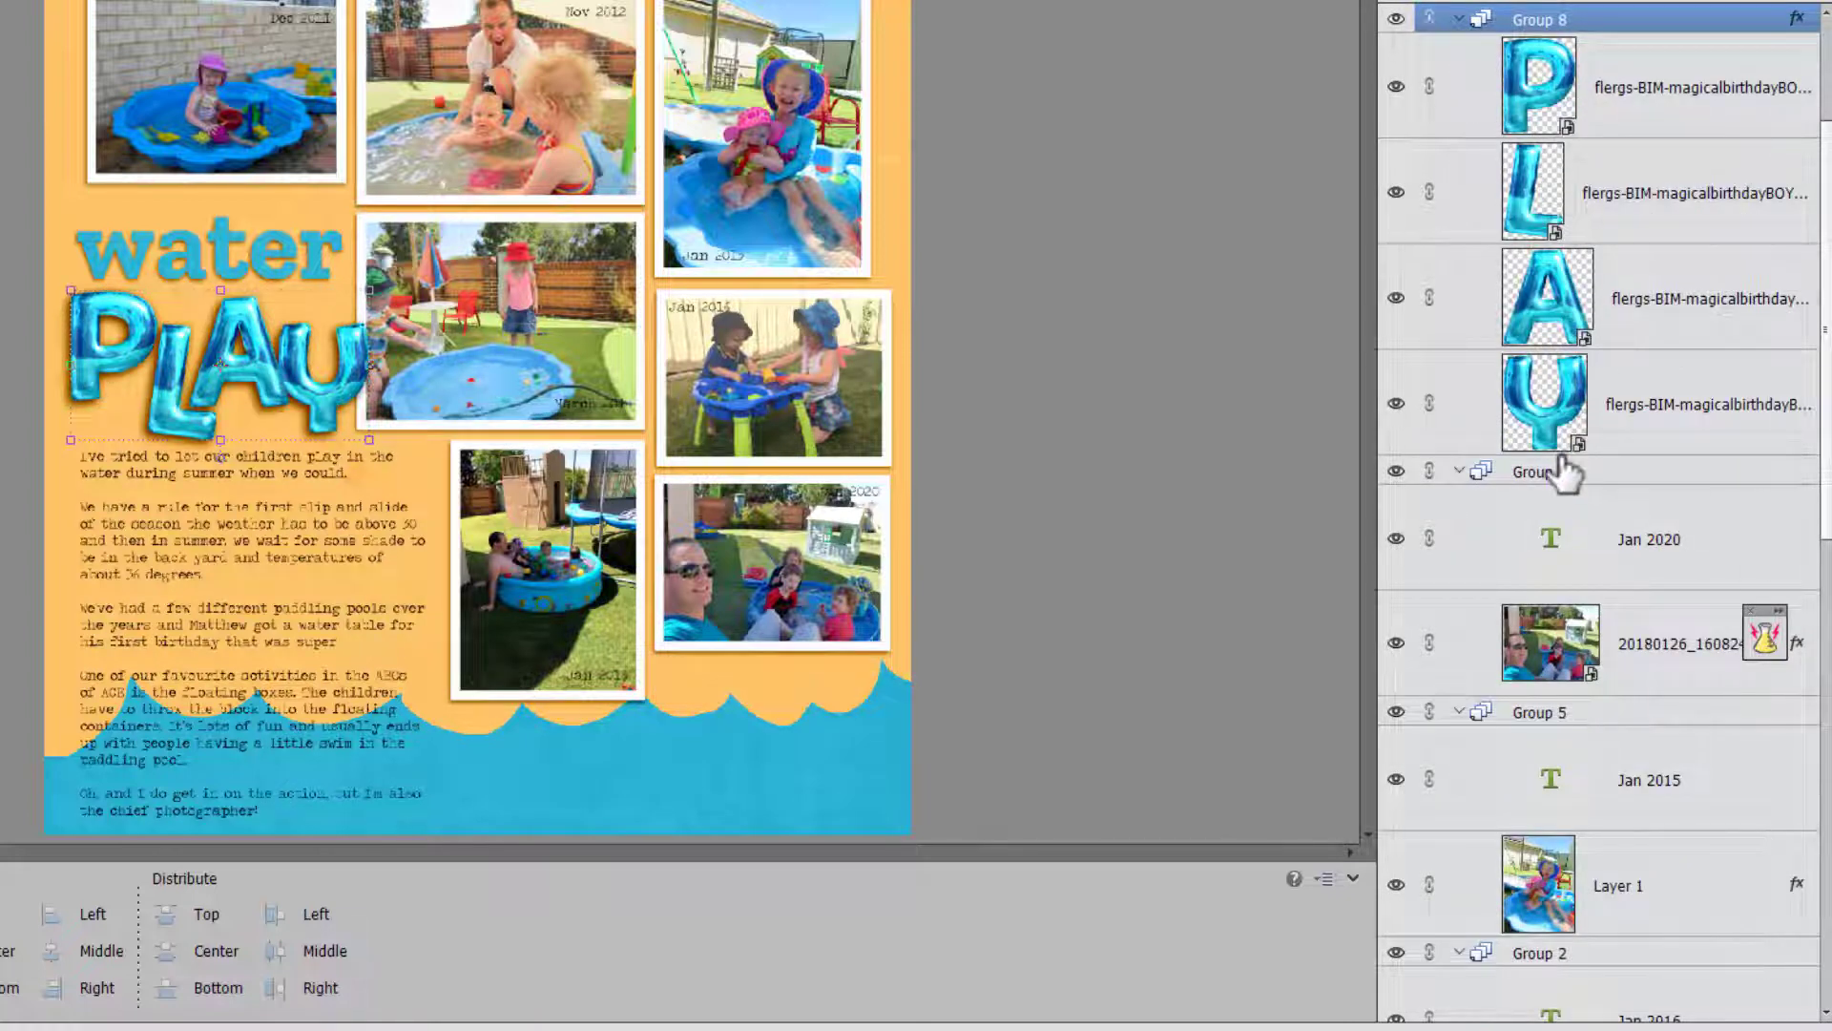
pyautogui.moveTo(265, 389); pyautogui.dragTo(204, 358)
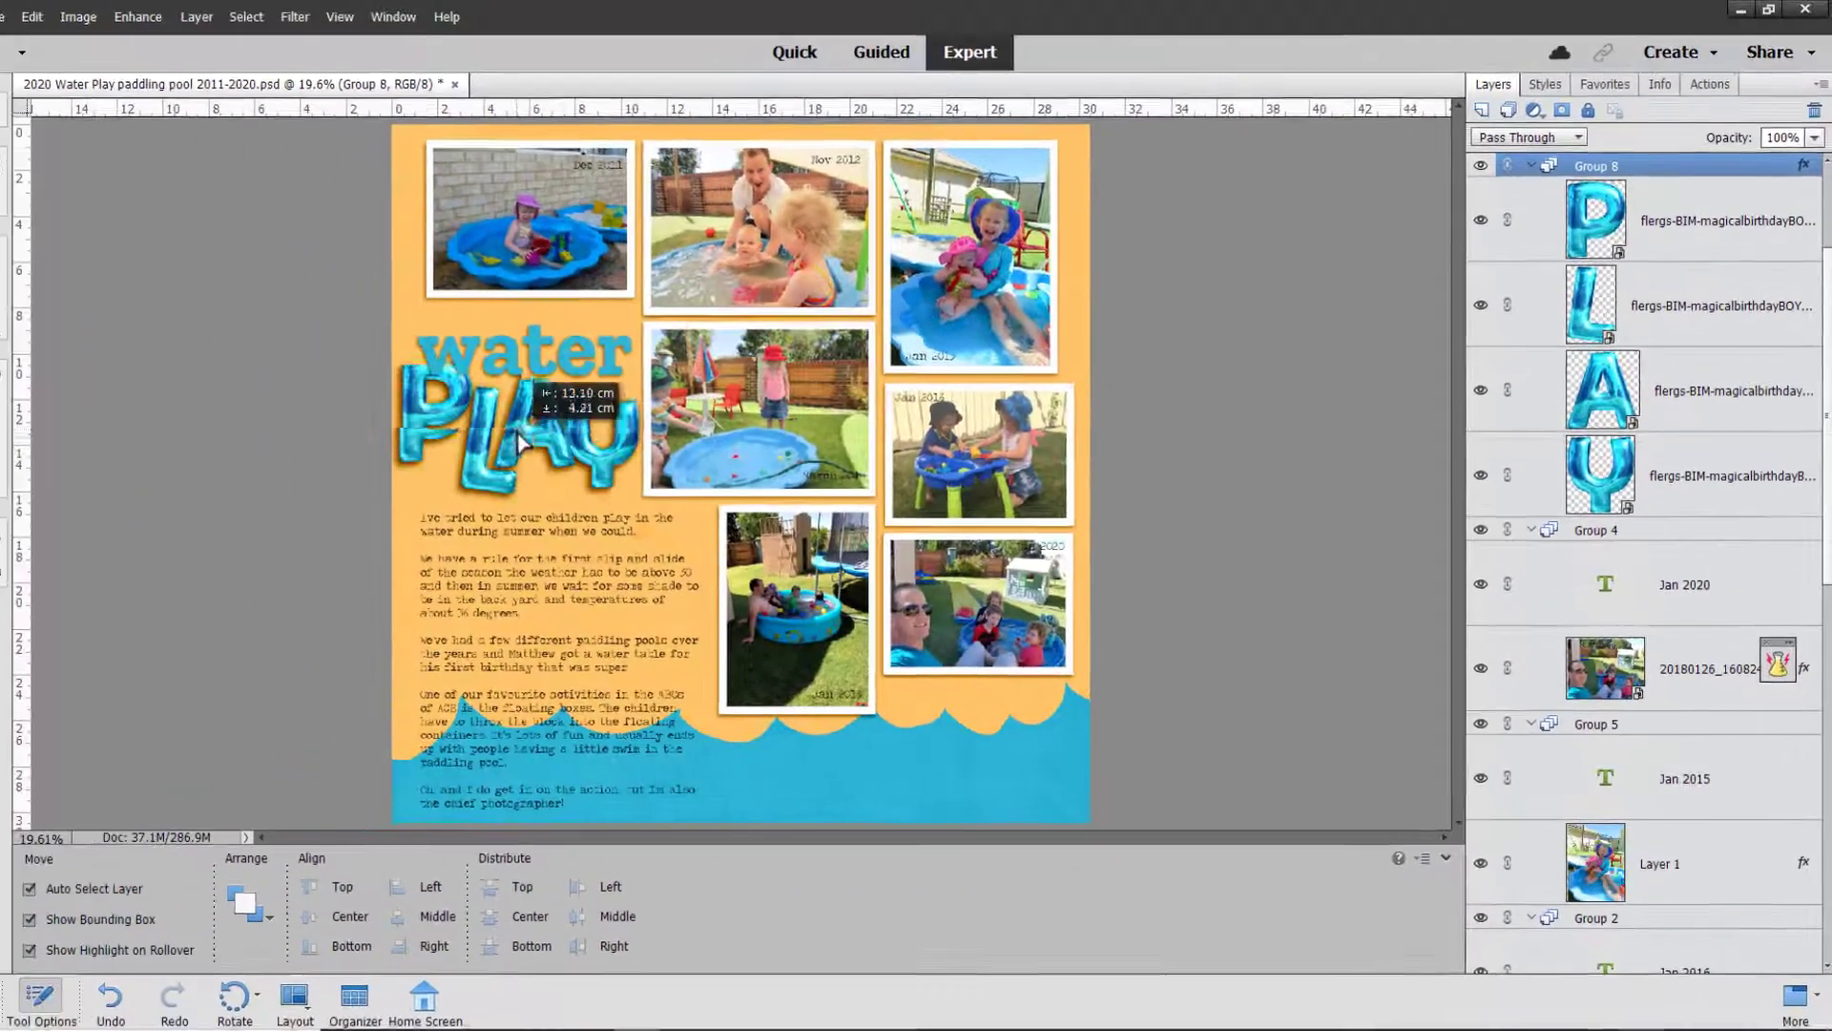
pyautogui.moveTo(520, 443); pyautogui.dragTo(530, 454)
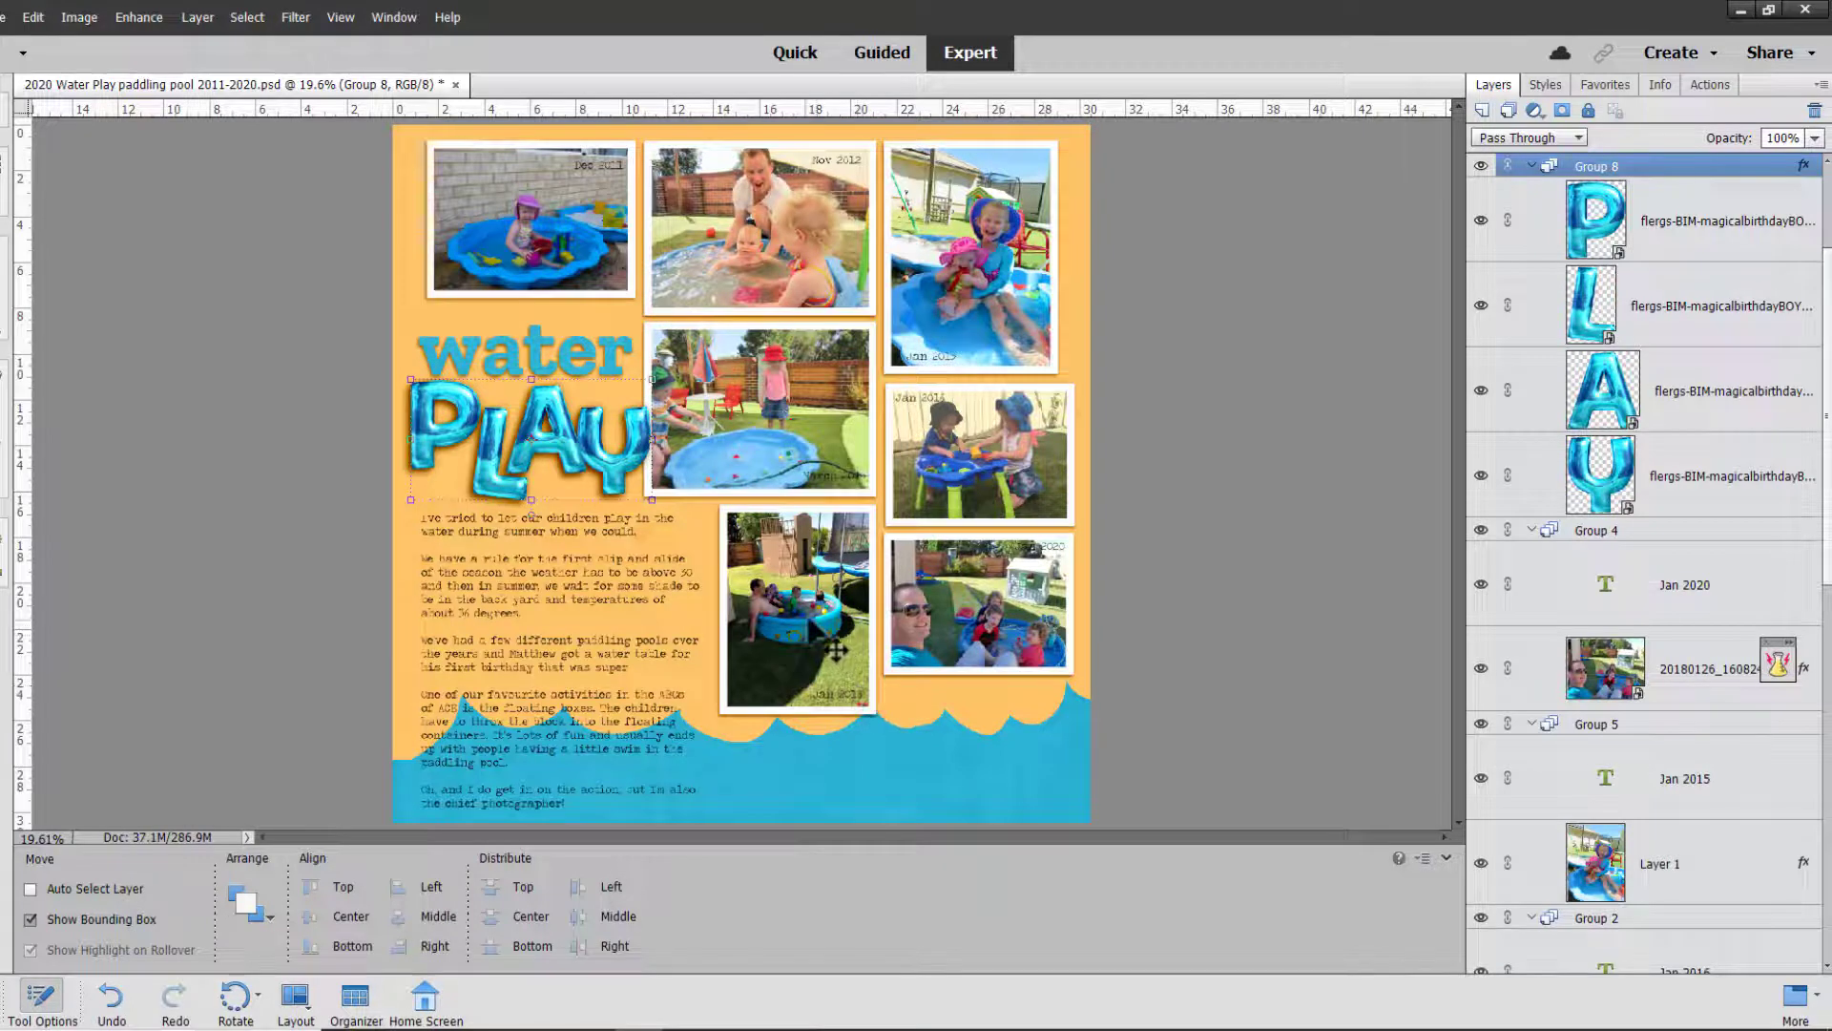
# - Turn off Auto Select Layer, move the PLAY title slightly down, and try moving the selected IMG_5287.jpg photo
pyautogui.moveTo(836, 648)
pyautogui.mouseDown()
pyautogui.moveTo(1078, 787)
pyautogui.moveTo(1269, 587)
pyautogui.moveTo(754, 567)
pyautogui.moveTo(807, 630)
pyautogui.mouseUp()
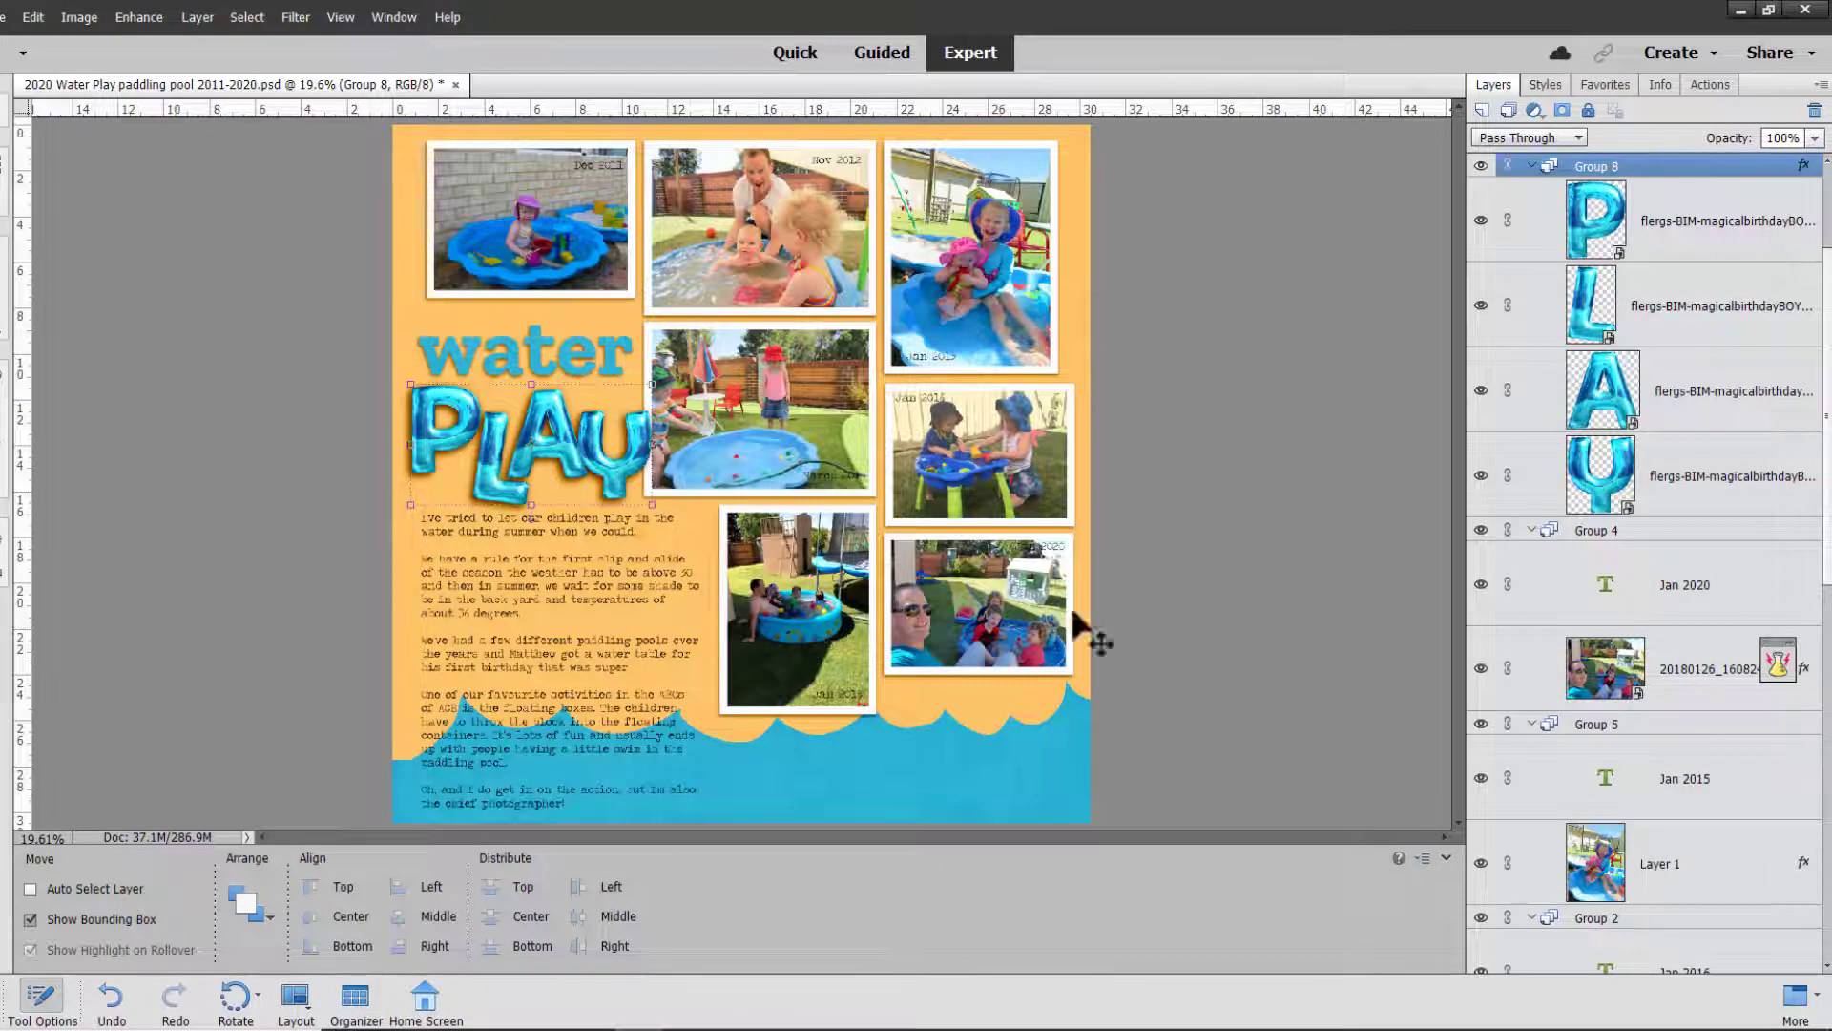
pyautogui.scroll(-10, 1791, 895)
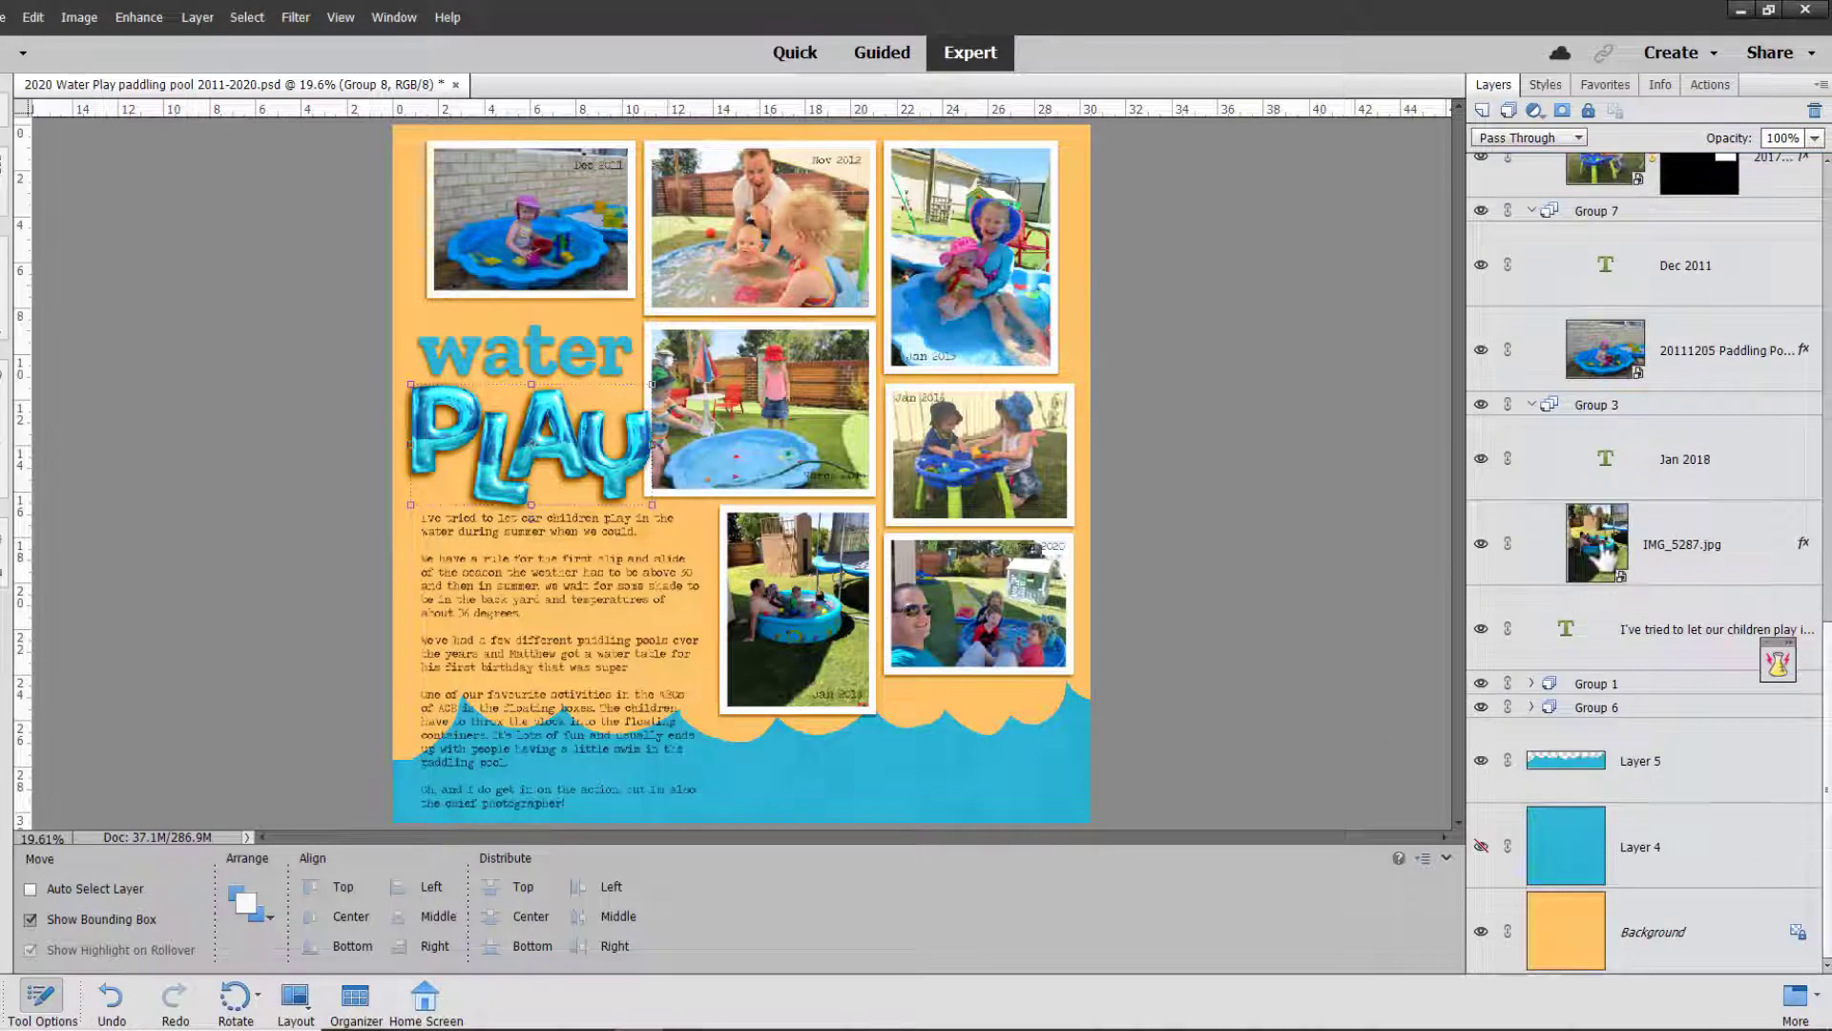
pyautogui.click(1593, 561)
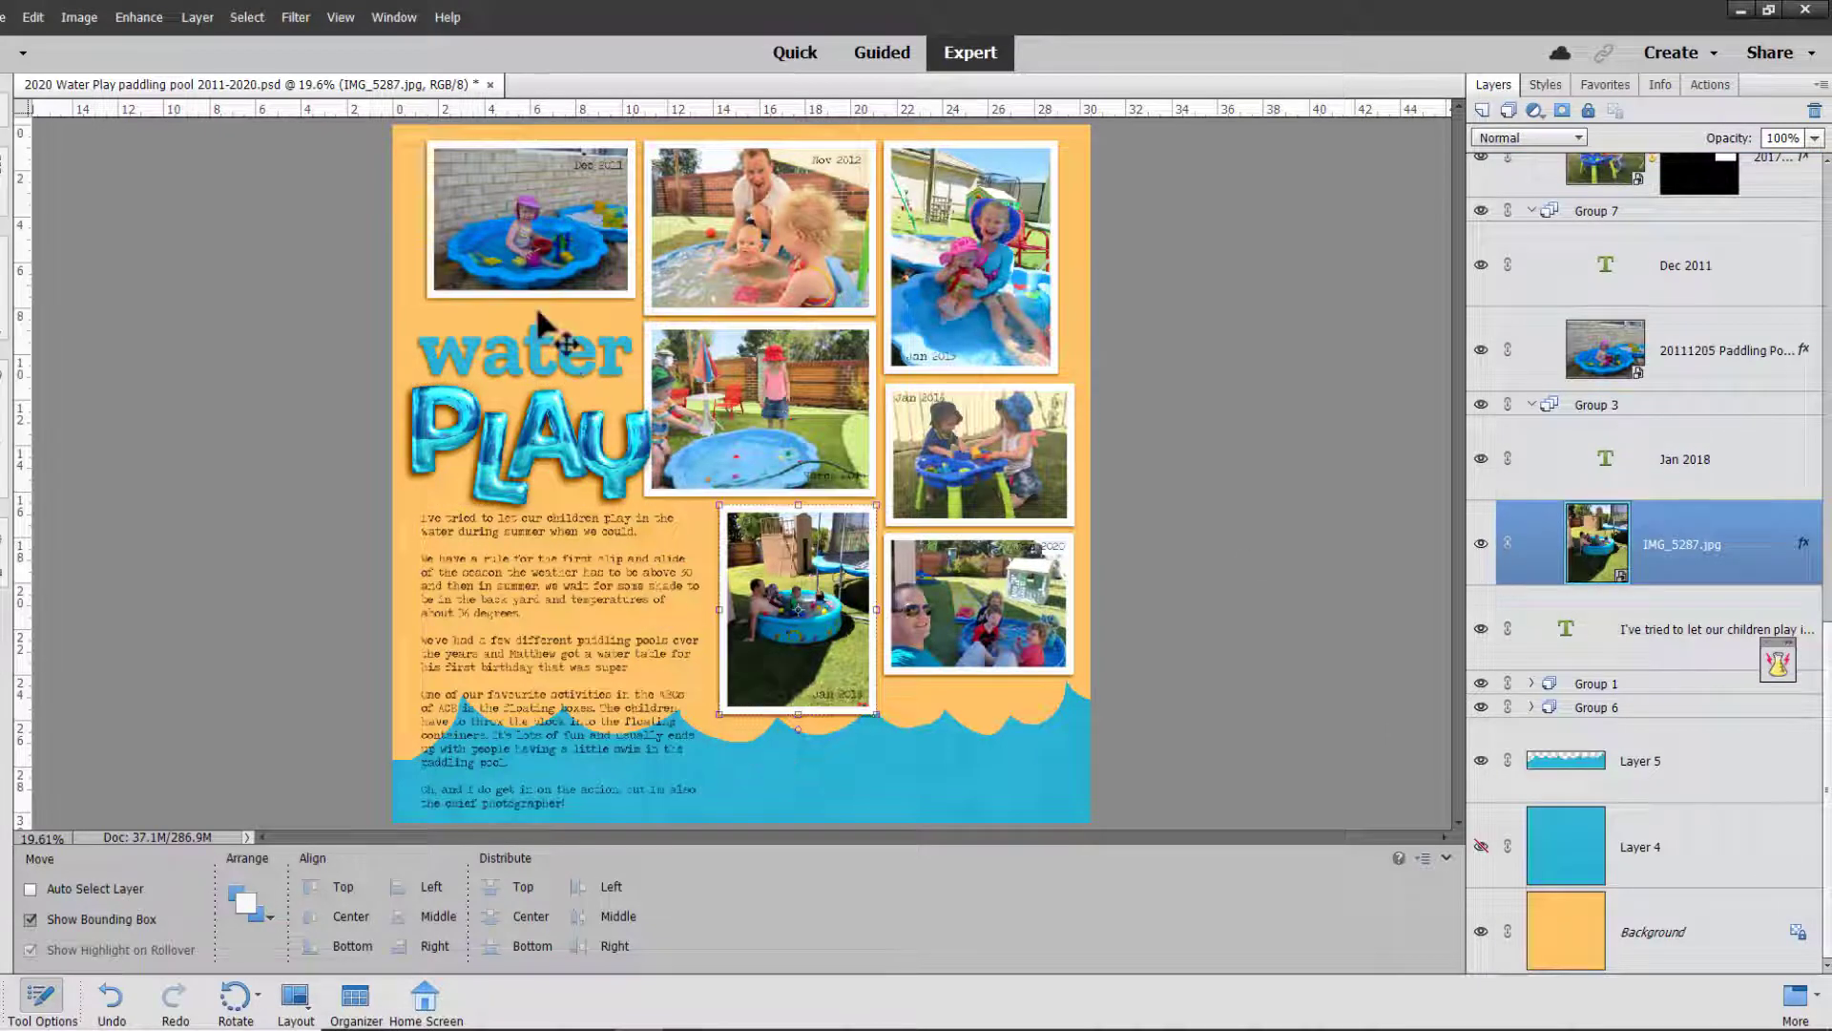
pyautogui.moveTo(591, 325)
pyautogui.mouseDown()
pyautogui.moveTo(750, 556)
pyautogui.moveTo(566, 229)
pyautogui.moveTo(496, 412)
pyautogui.moveTo(591, 321)
pyautogui.mouseUp()
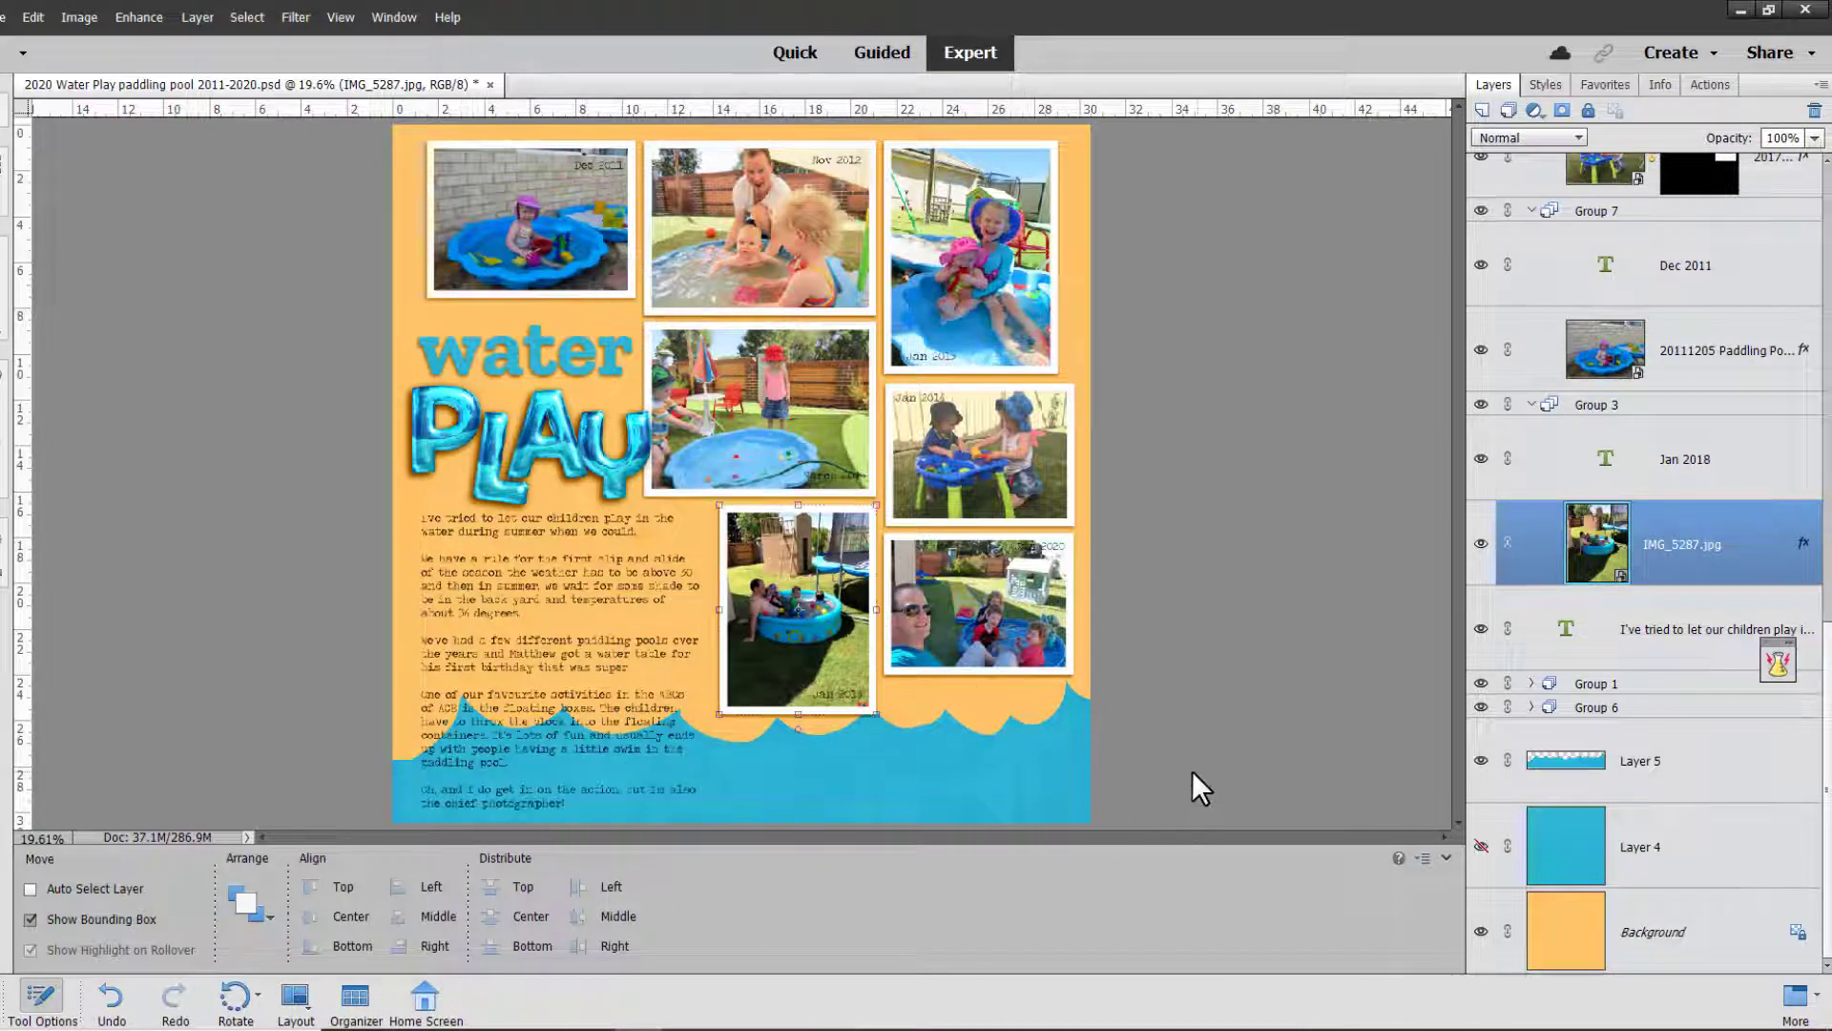
# - Select the layer of the letter Y and move that letter slightly up and right
pyautogui.scroll(10, 1474, 512)
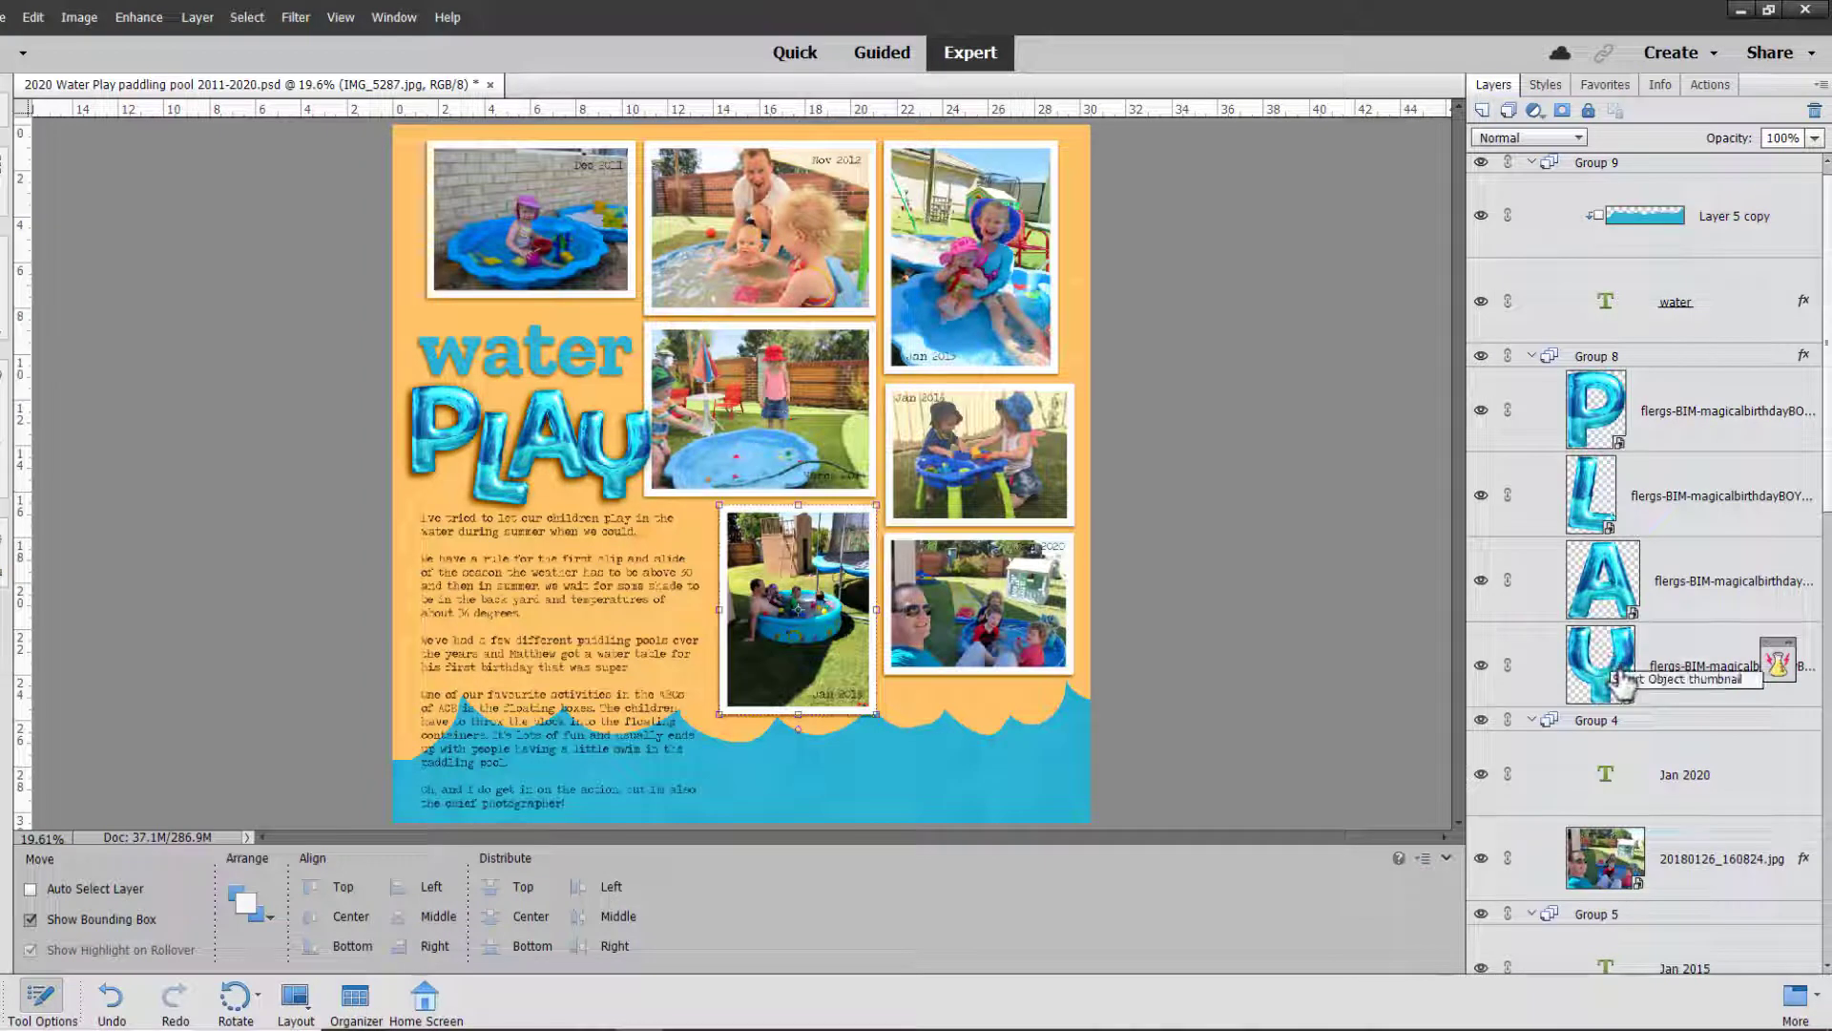
pyautogui.click(1682, 682)
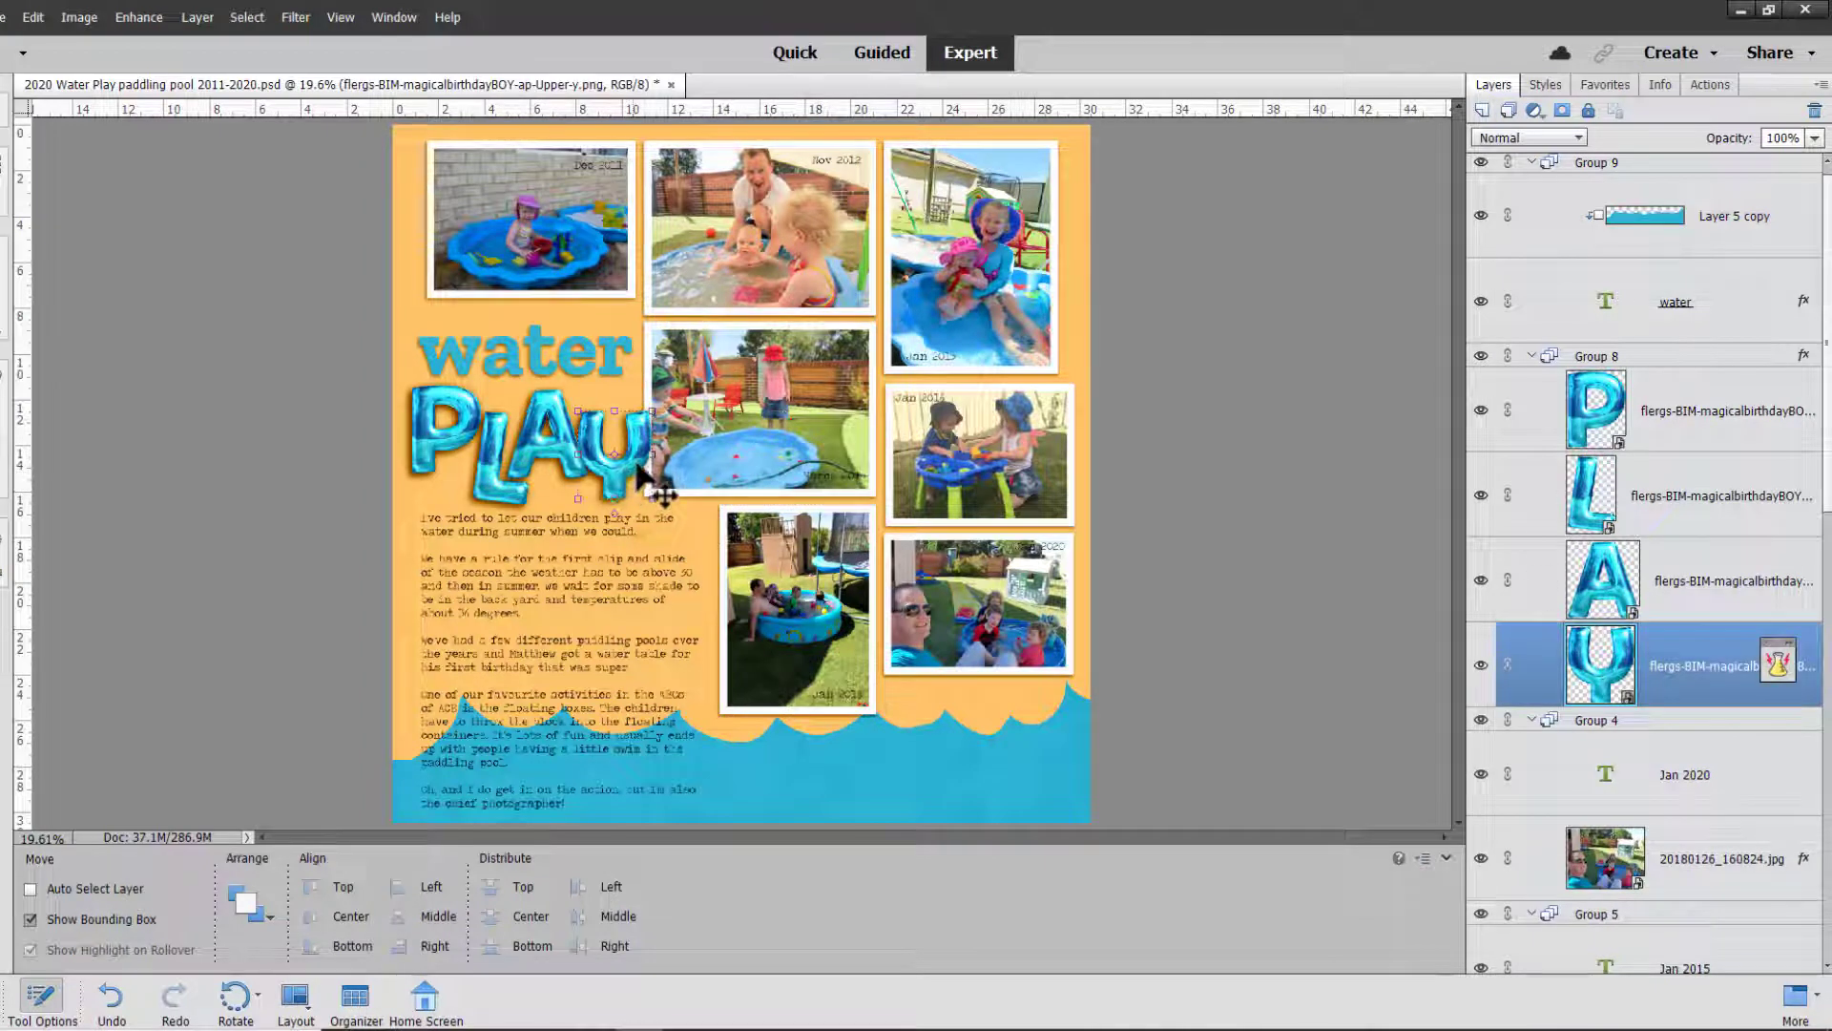
pyautogui.moveTo(637, 477)
pyautogui.mouseDown()
pyautogui.moveTo(835, 377)
pyautogui.moveTo(642, 462)
pyautogui.mouseUp()
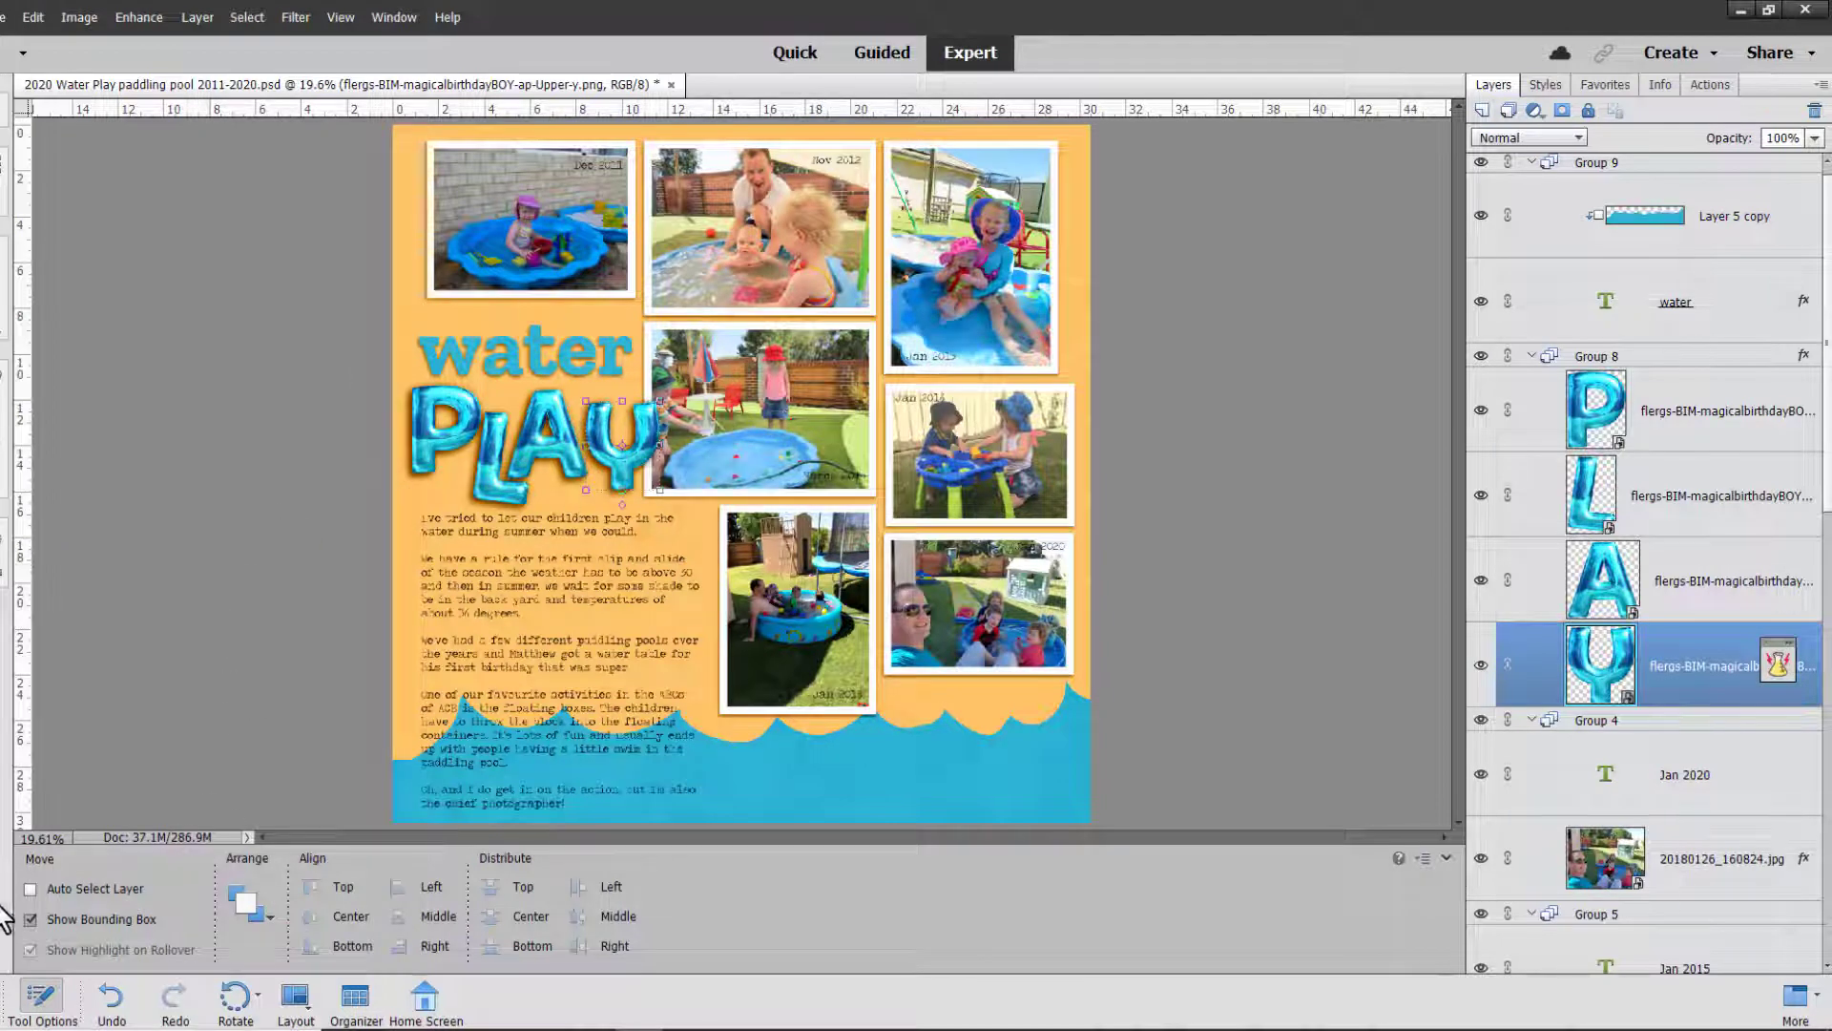
# - Turn on Auto Select Layer, hide the bounding box, and move the PLAY title slightly left and up
pyautogui.click(30, 890)
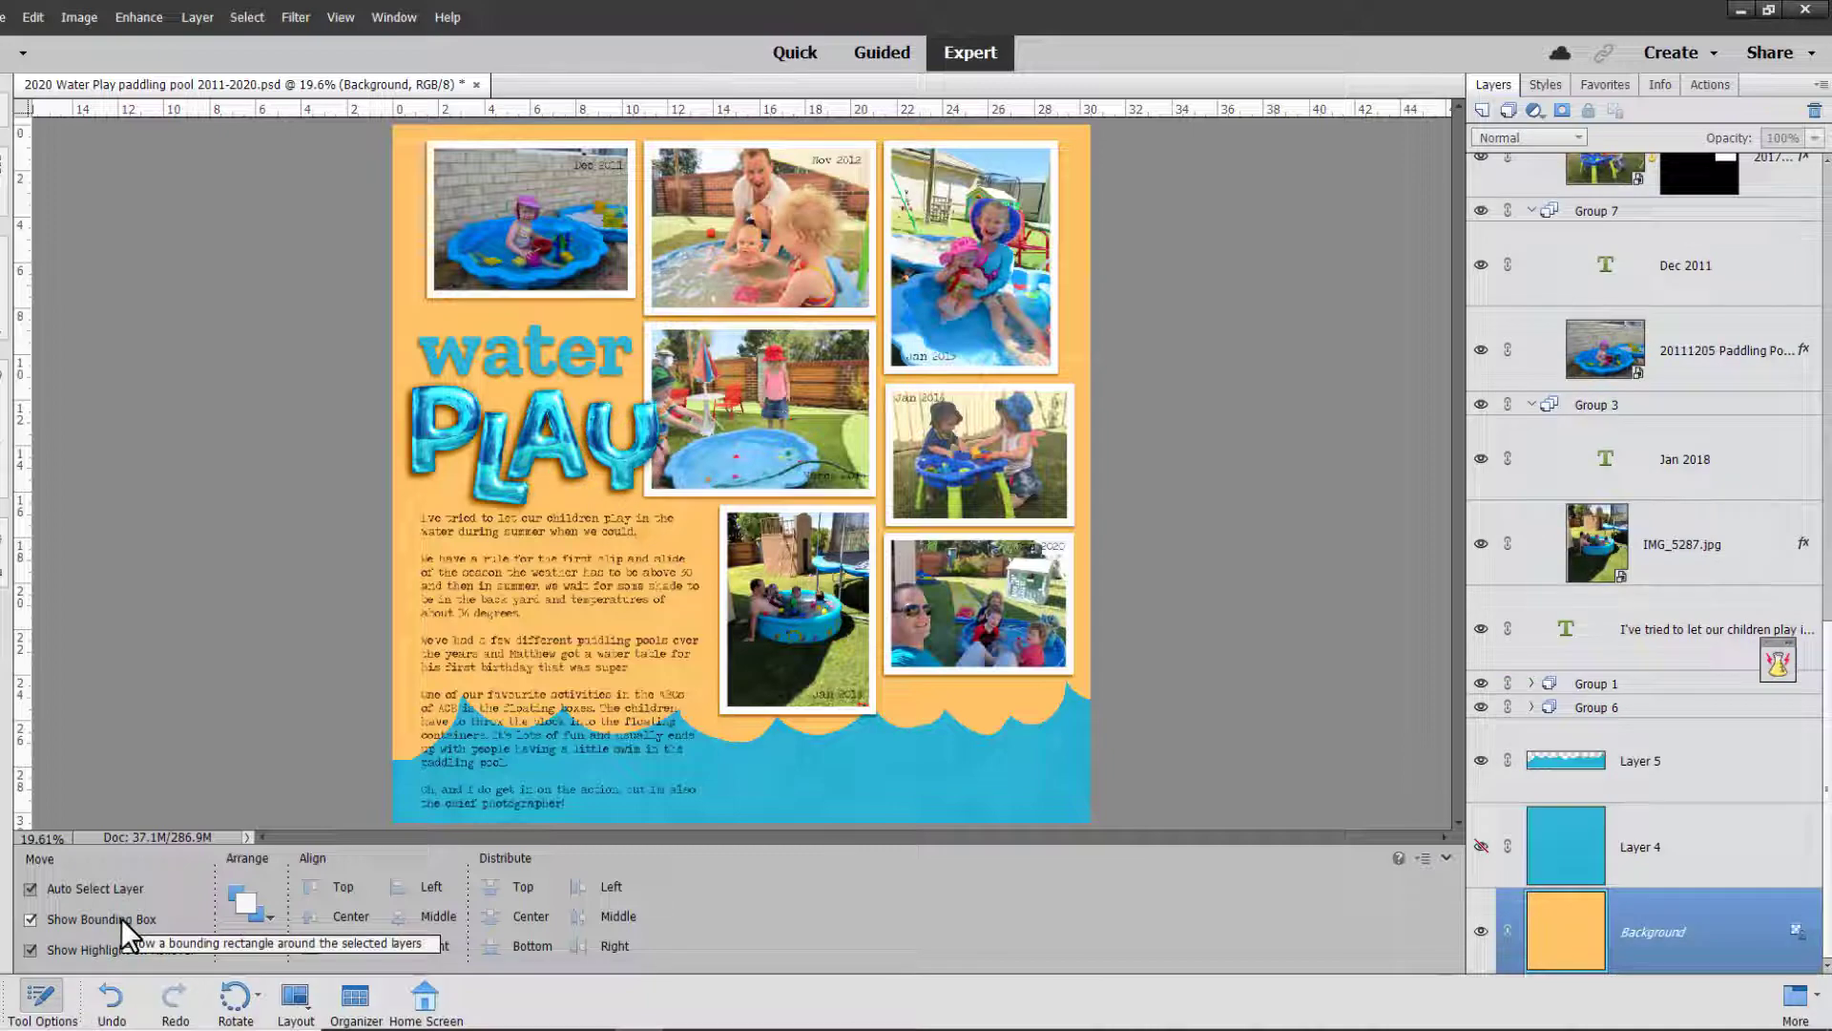
pyautogui.click(542, 486)
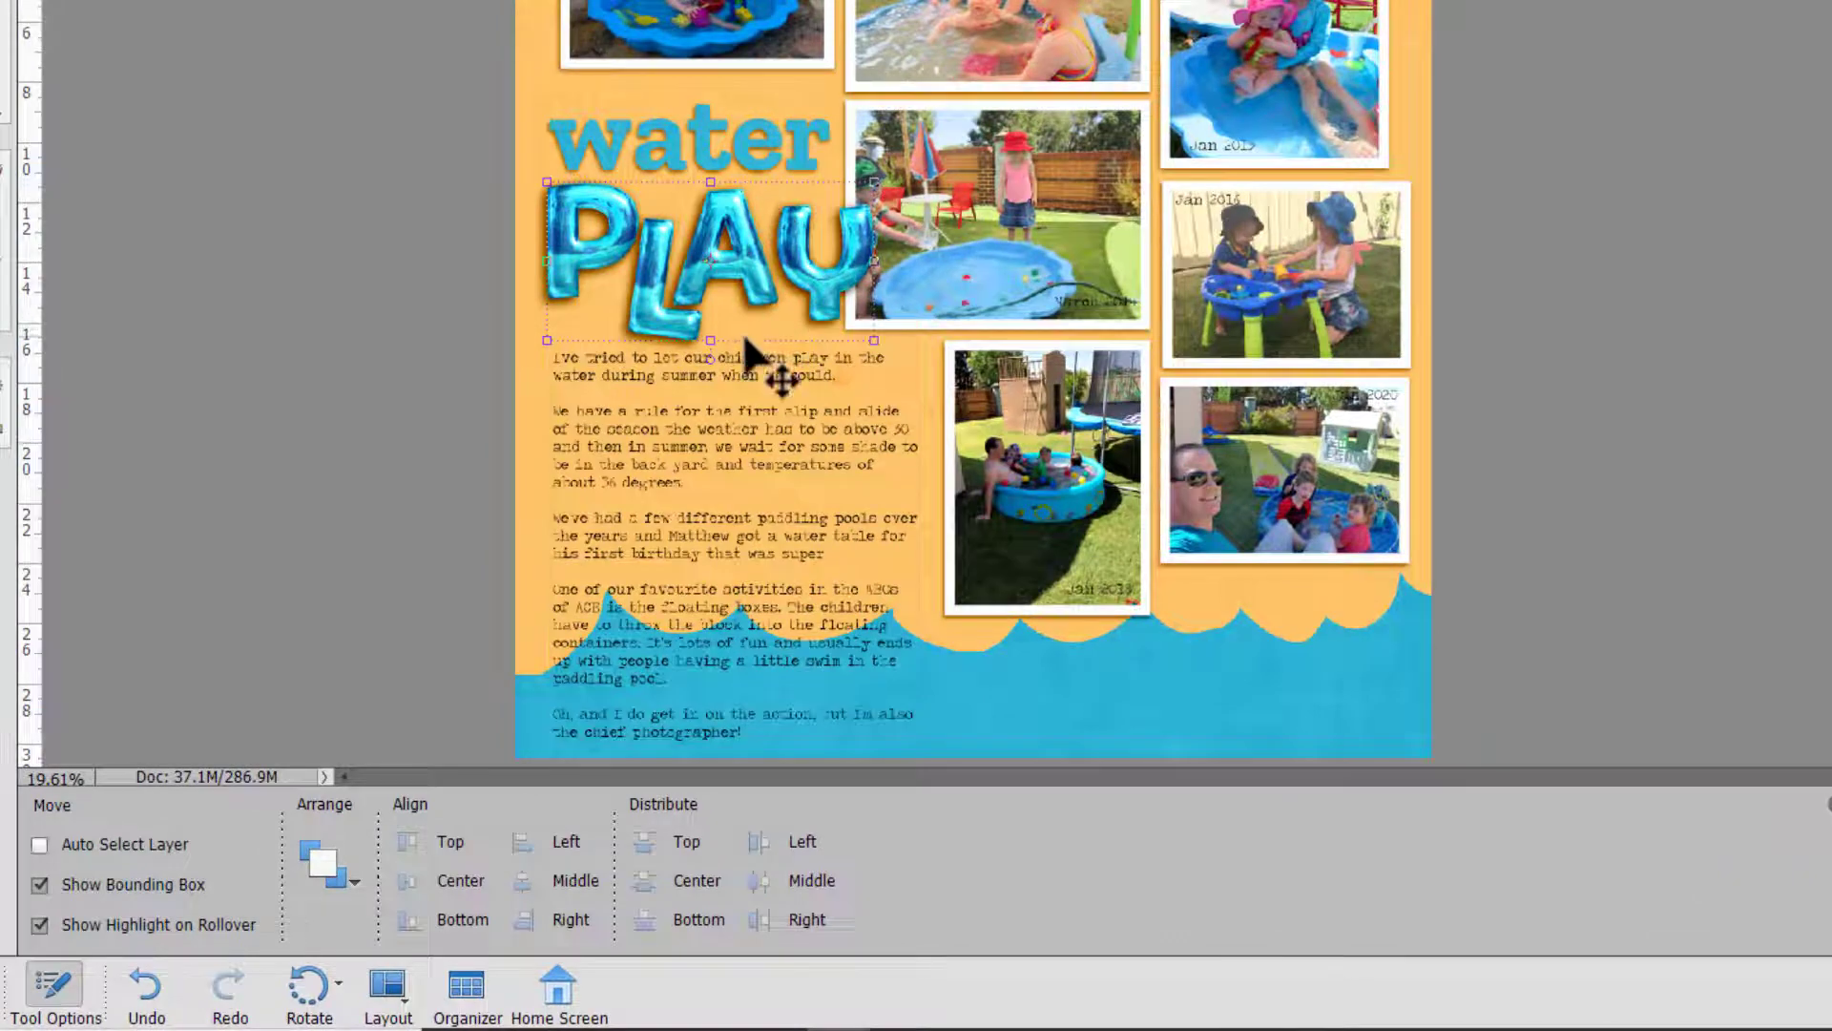
pyautogui.hotkey('ctrl', '=')
pyautogui.hotkey('ctrl', '=')
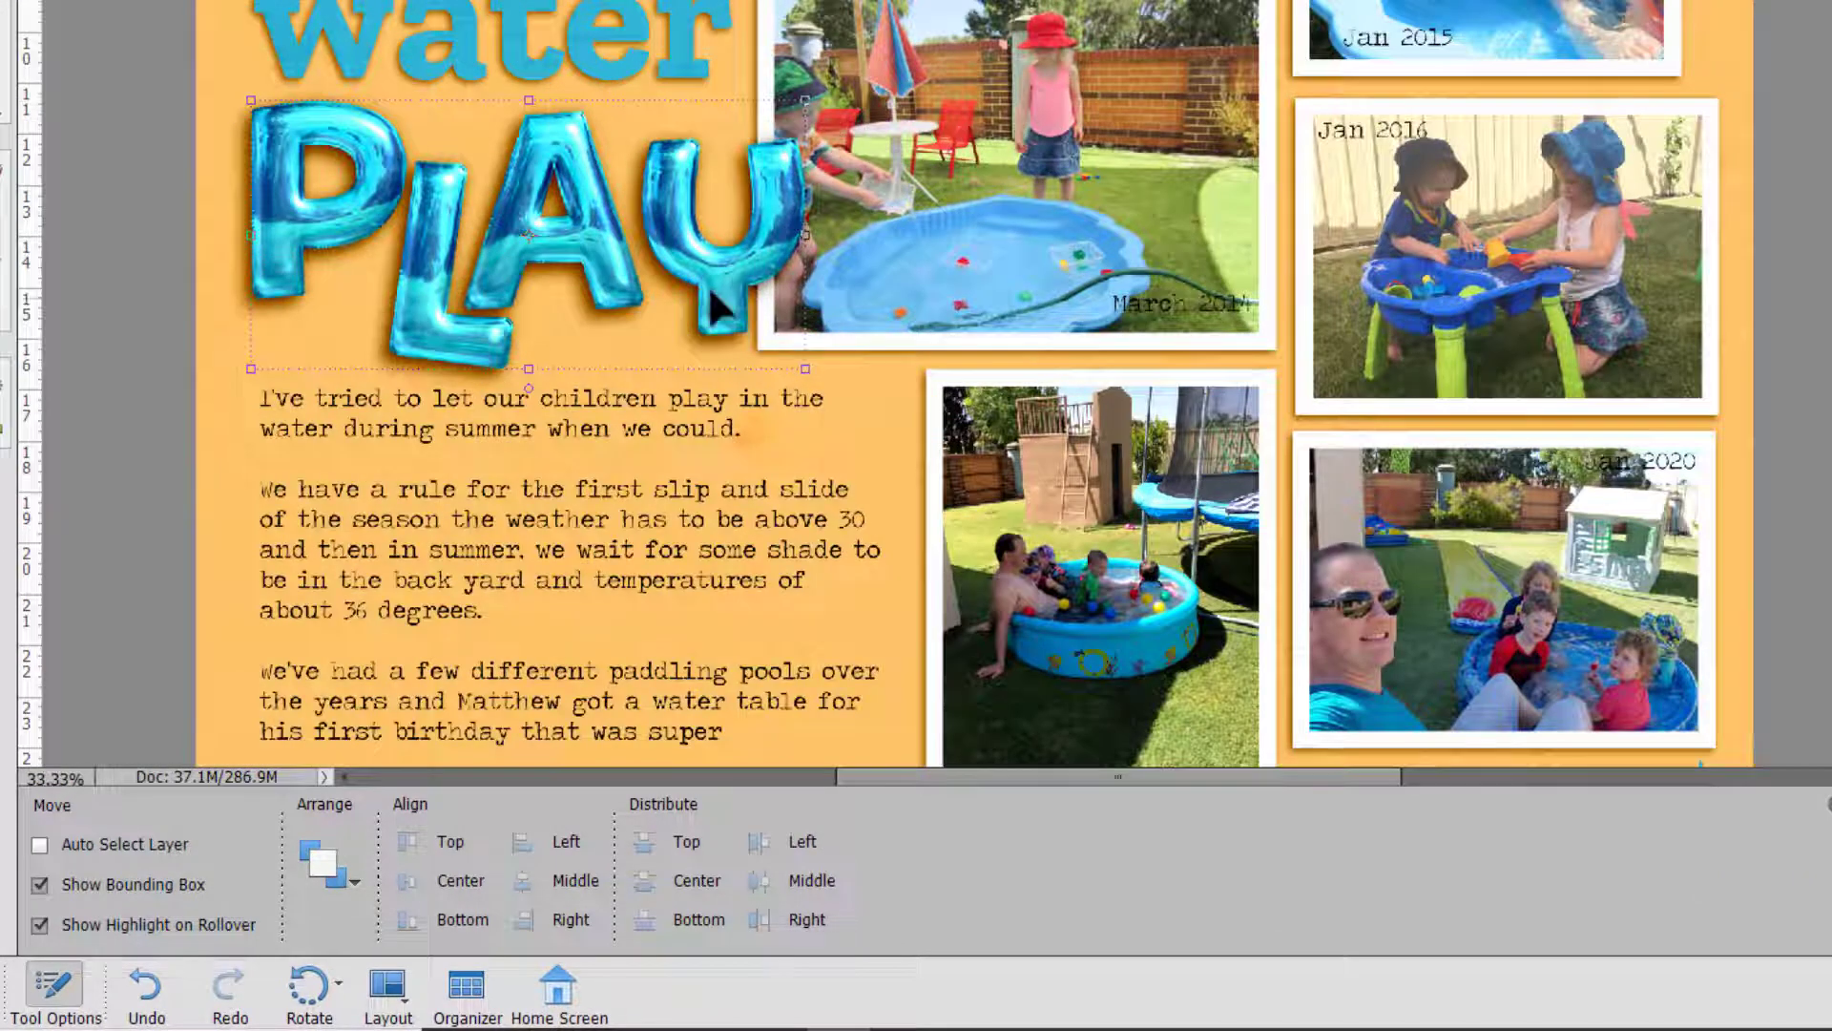
pyautogui.click(40, 844)
pyautogui.moveTo(706, 275)
pyautogui.mouseDown()
pyautogui.moveTo(660, 244)
pyautogui.moveTo(686, 274)
pyautogui.mouseUp()
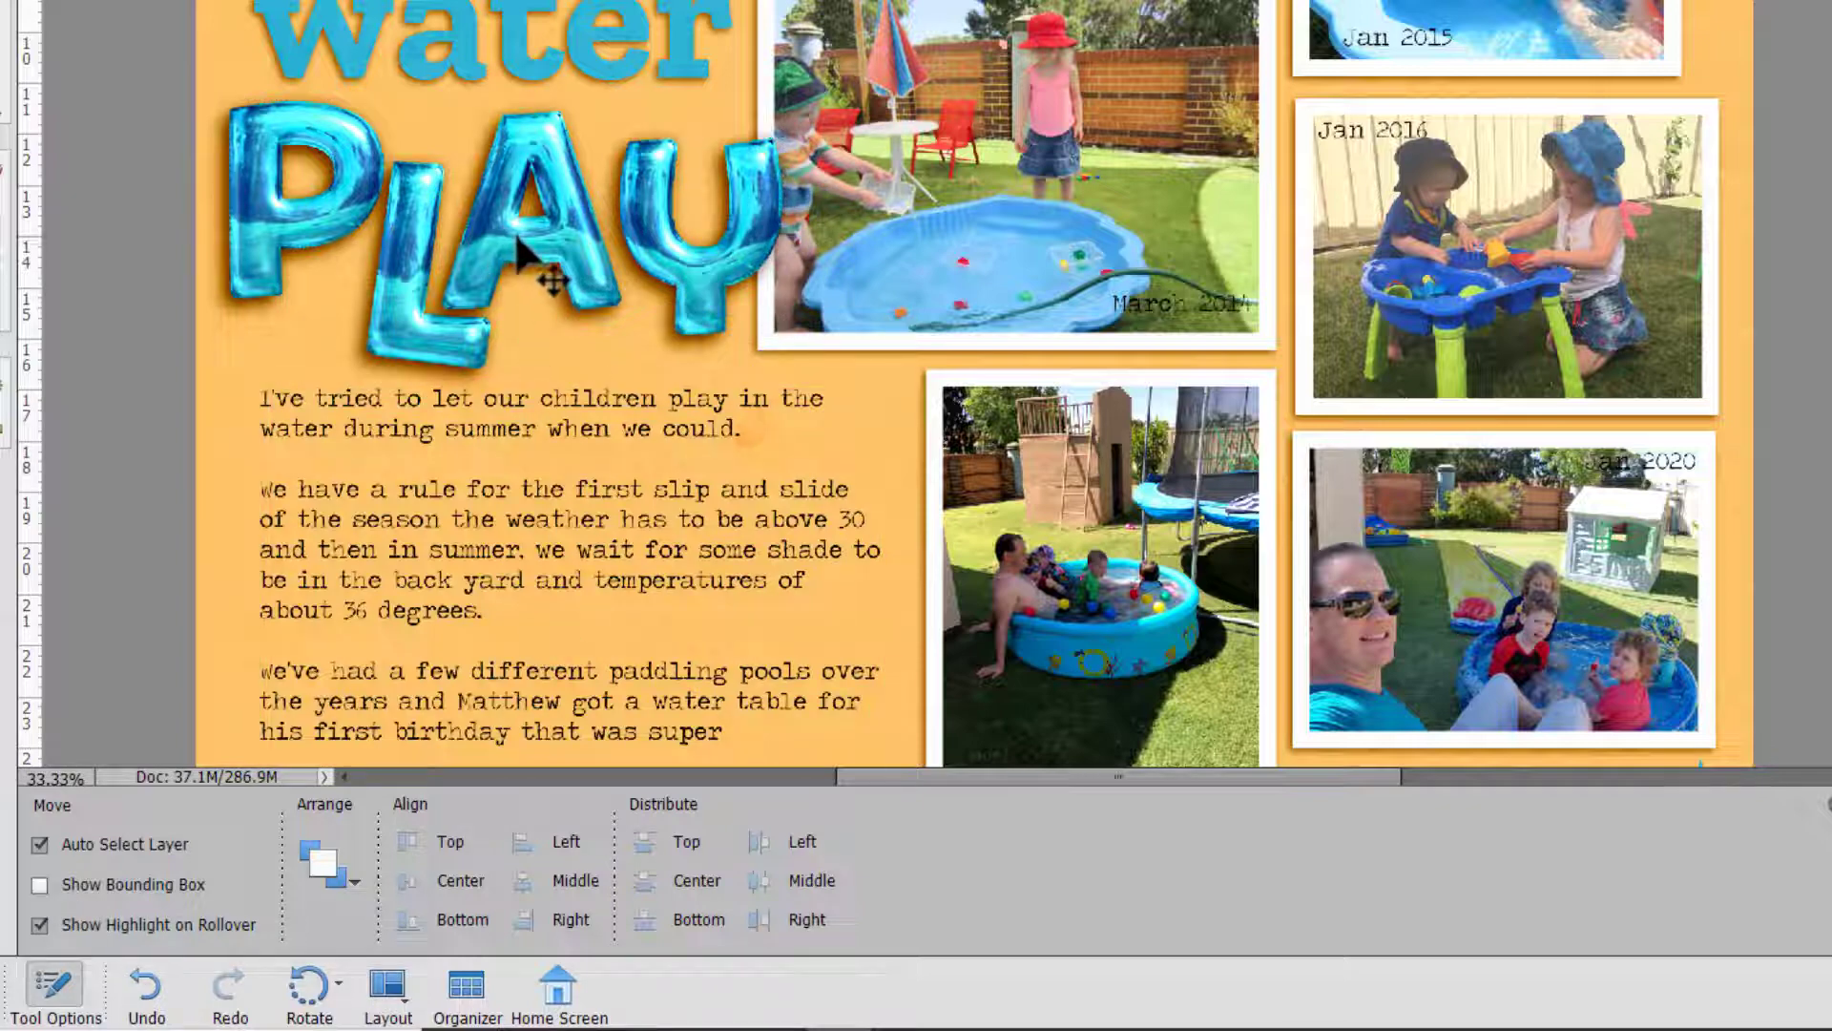
pyautogui.moveTo(529, 250)
pyautogui.mouseDown()
pyautogui.moveTo(706, 315)
pyautogui.moveTo(1068, 529)
pyautogui.moveTo(668, 224)
pyautogui.moveTo(524, 246)
pyautogui.mouseUp()
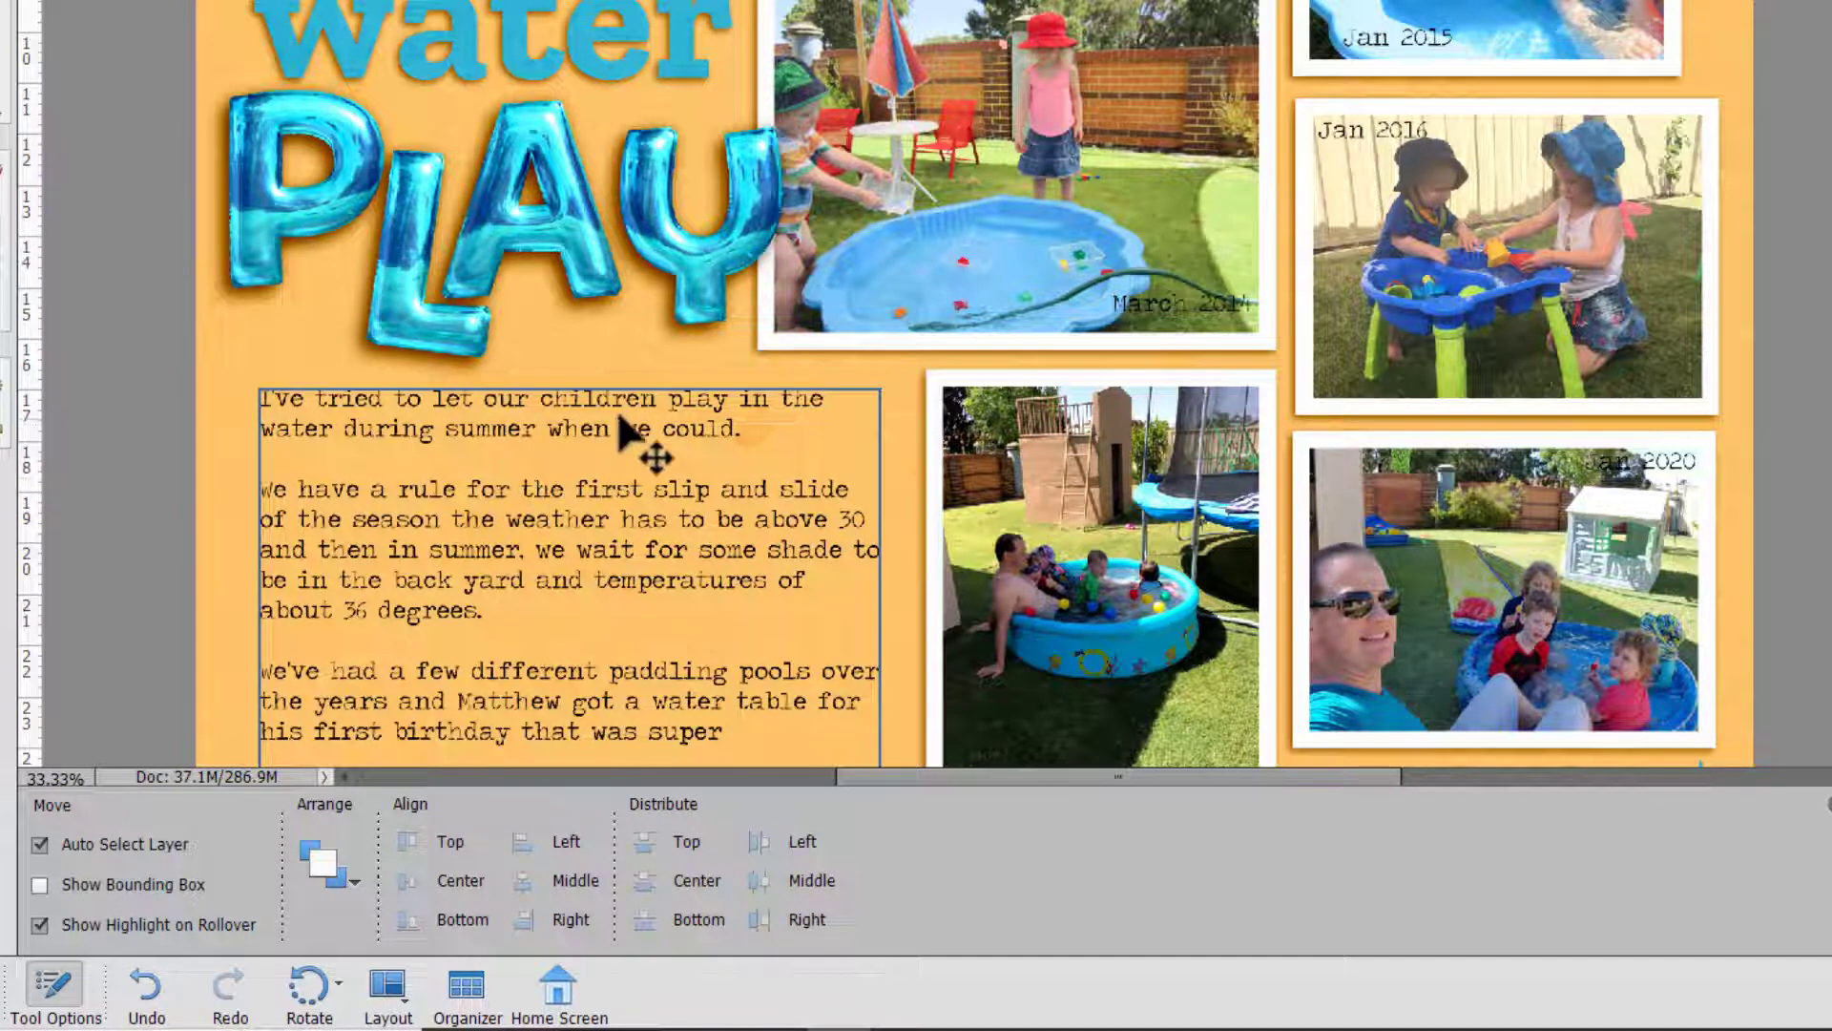
# - Turn Show Bounding Box back on and select the journaling text, the PLAY title, the water lettering and the March 2014 photo in turn
pyautogui.click(40, 885)
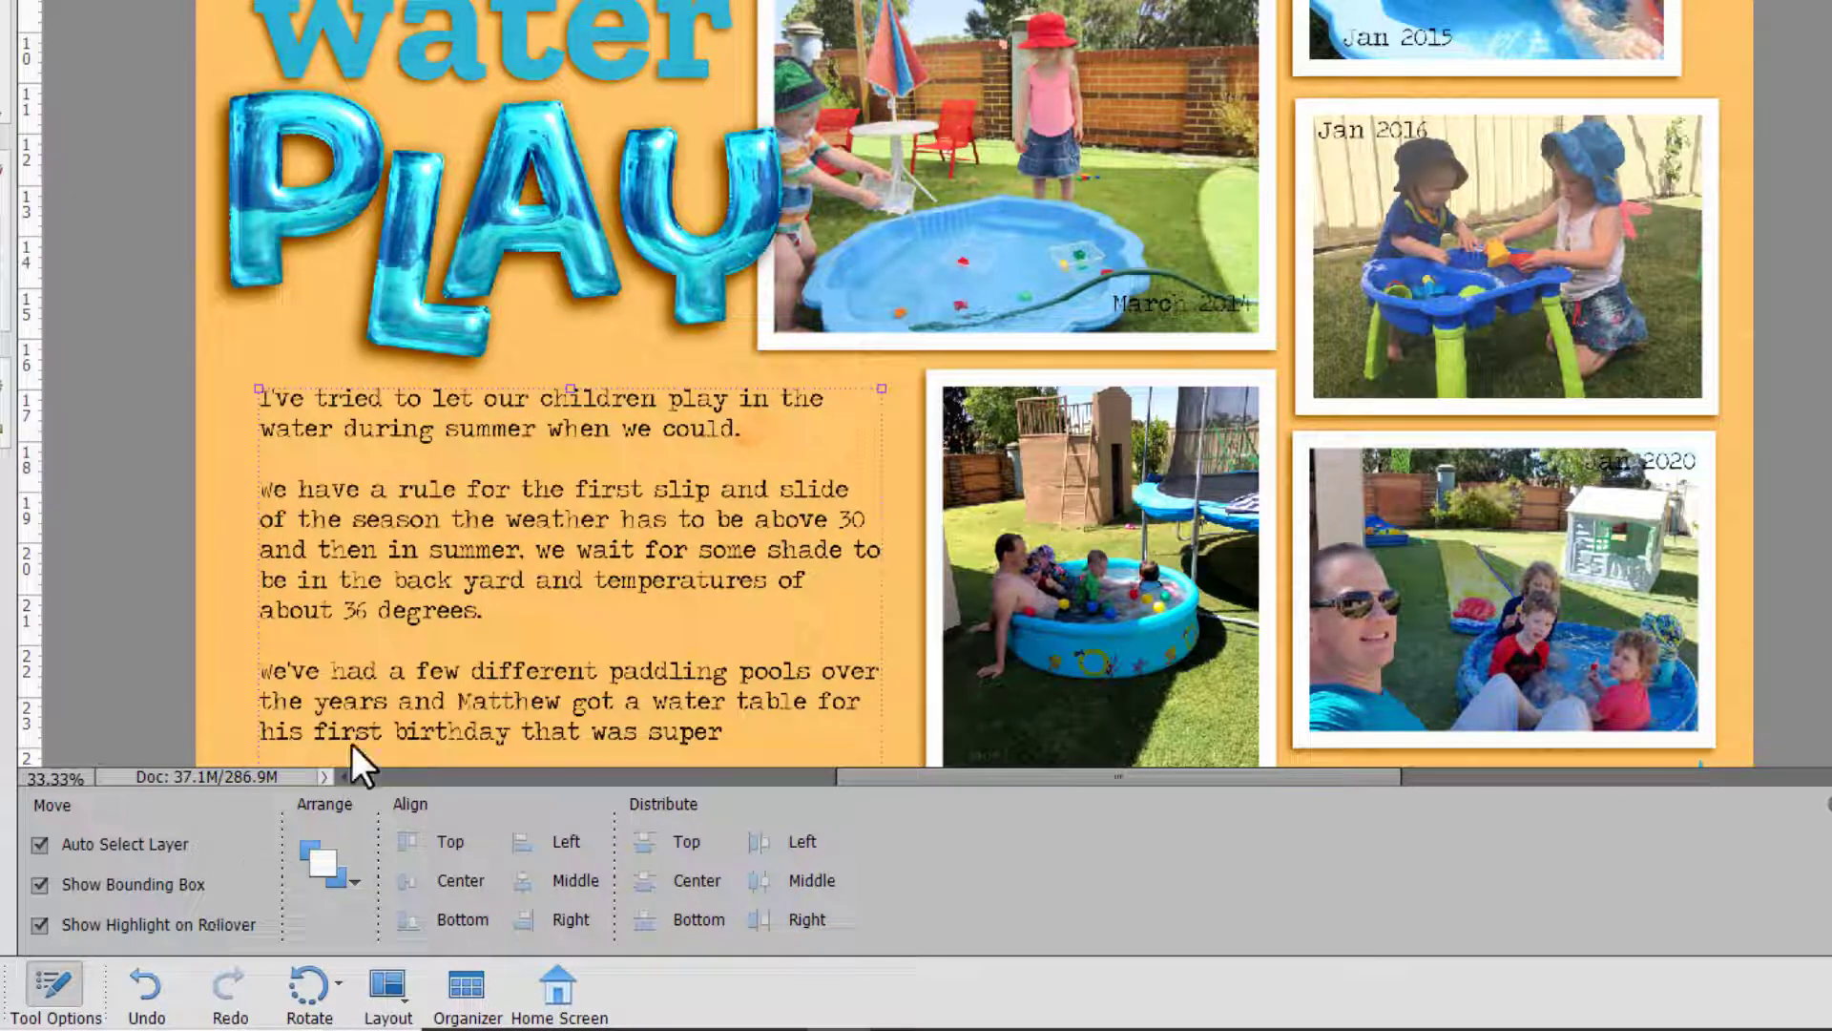
pyautogui.click(181, 556)
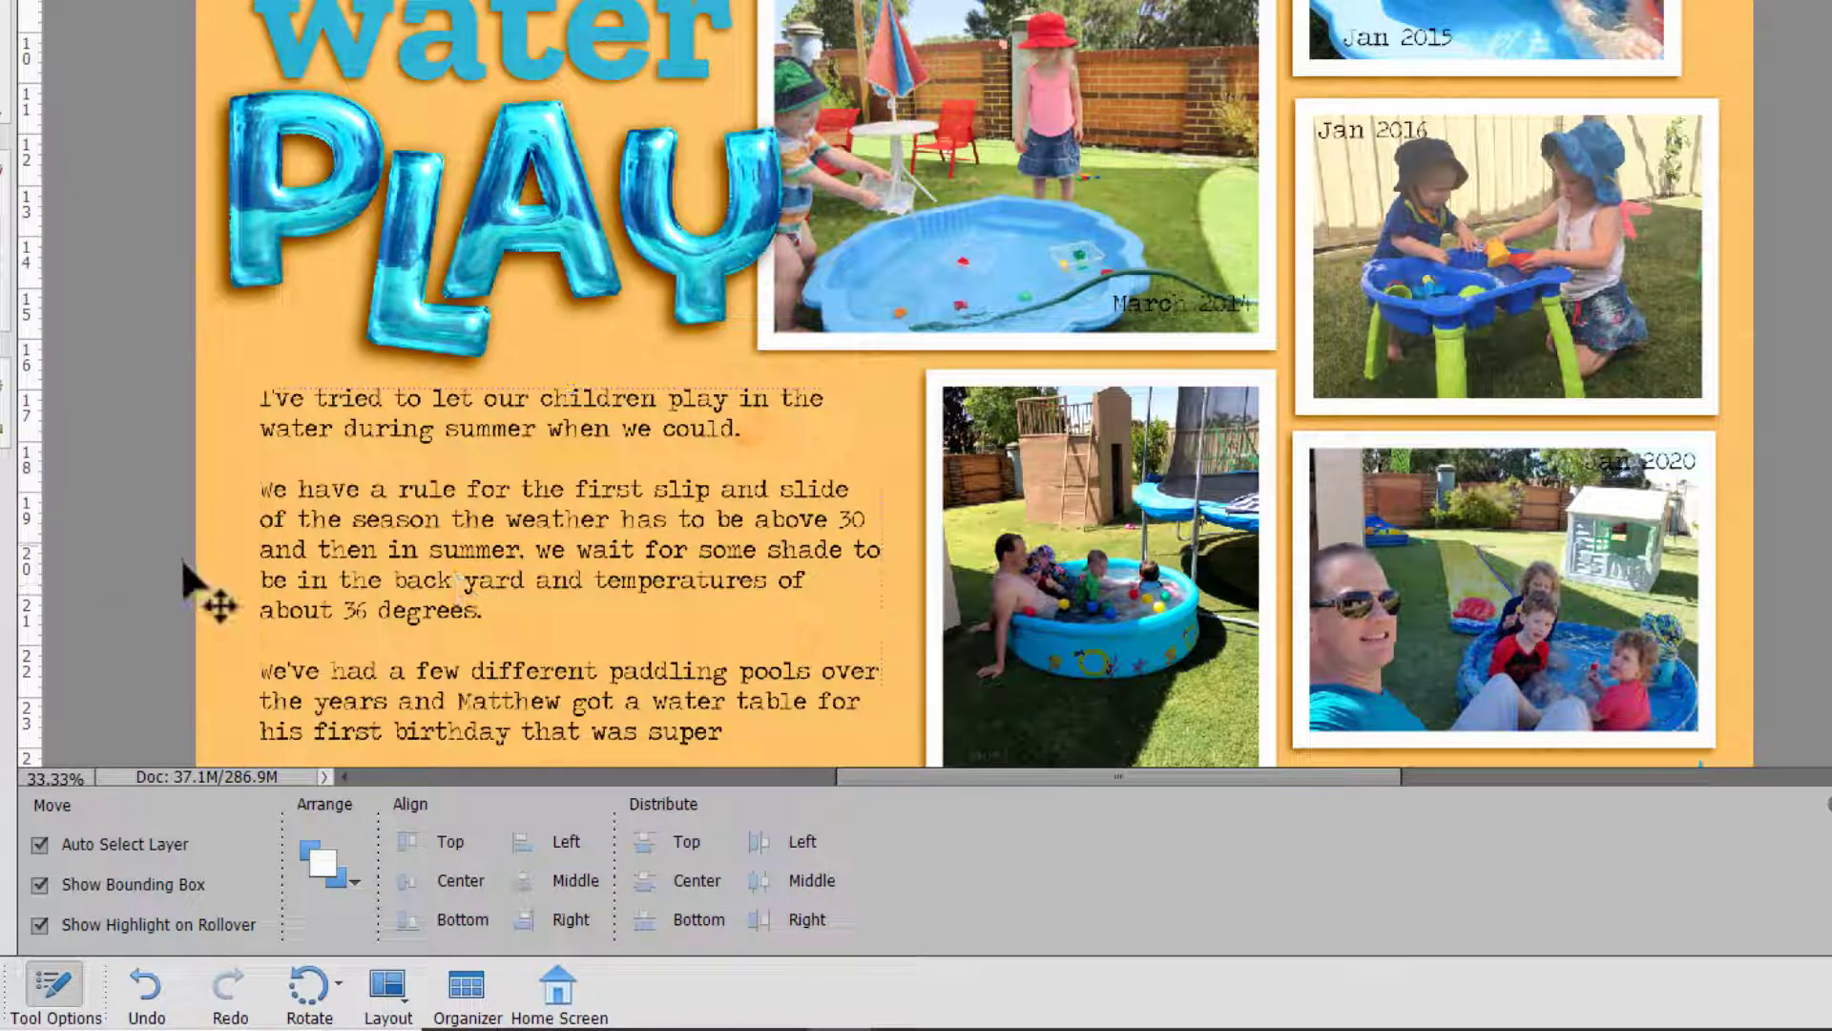
pyautogui.click(507, 240)
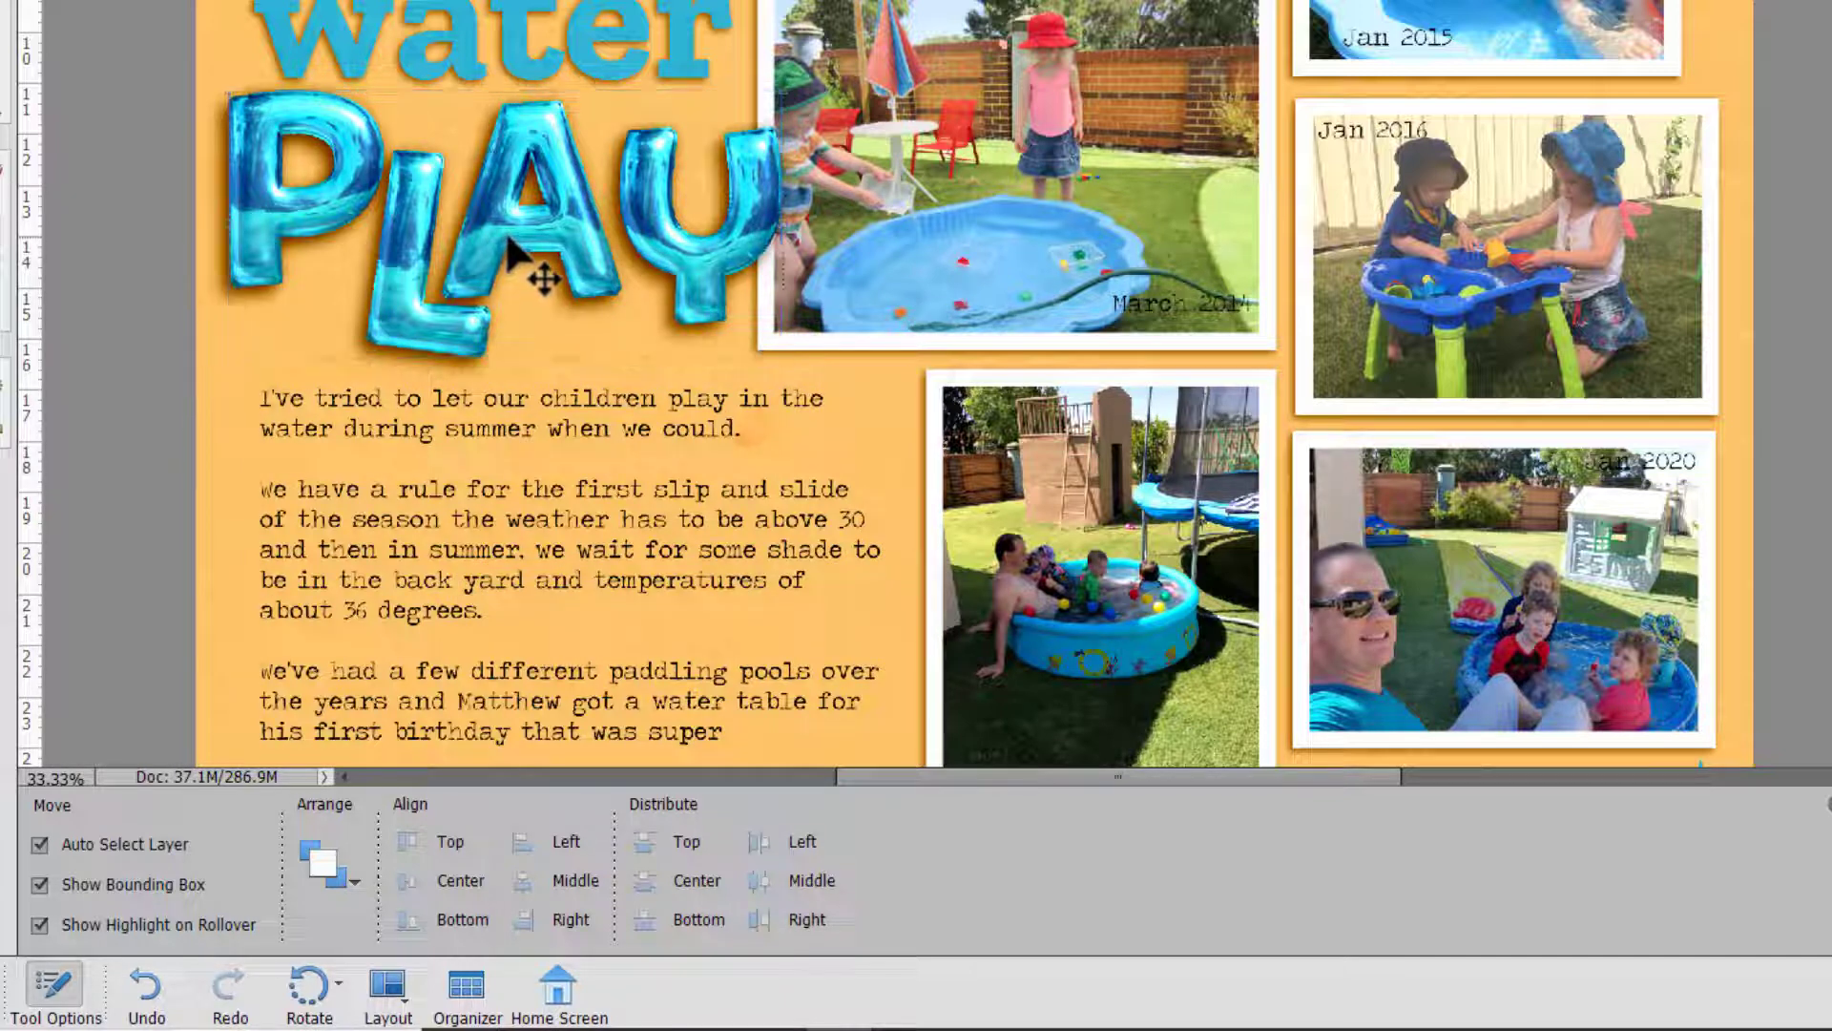
pyautogui.click(684, 38)
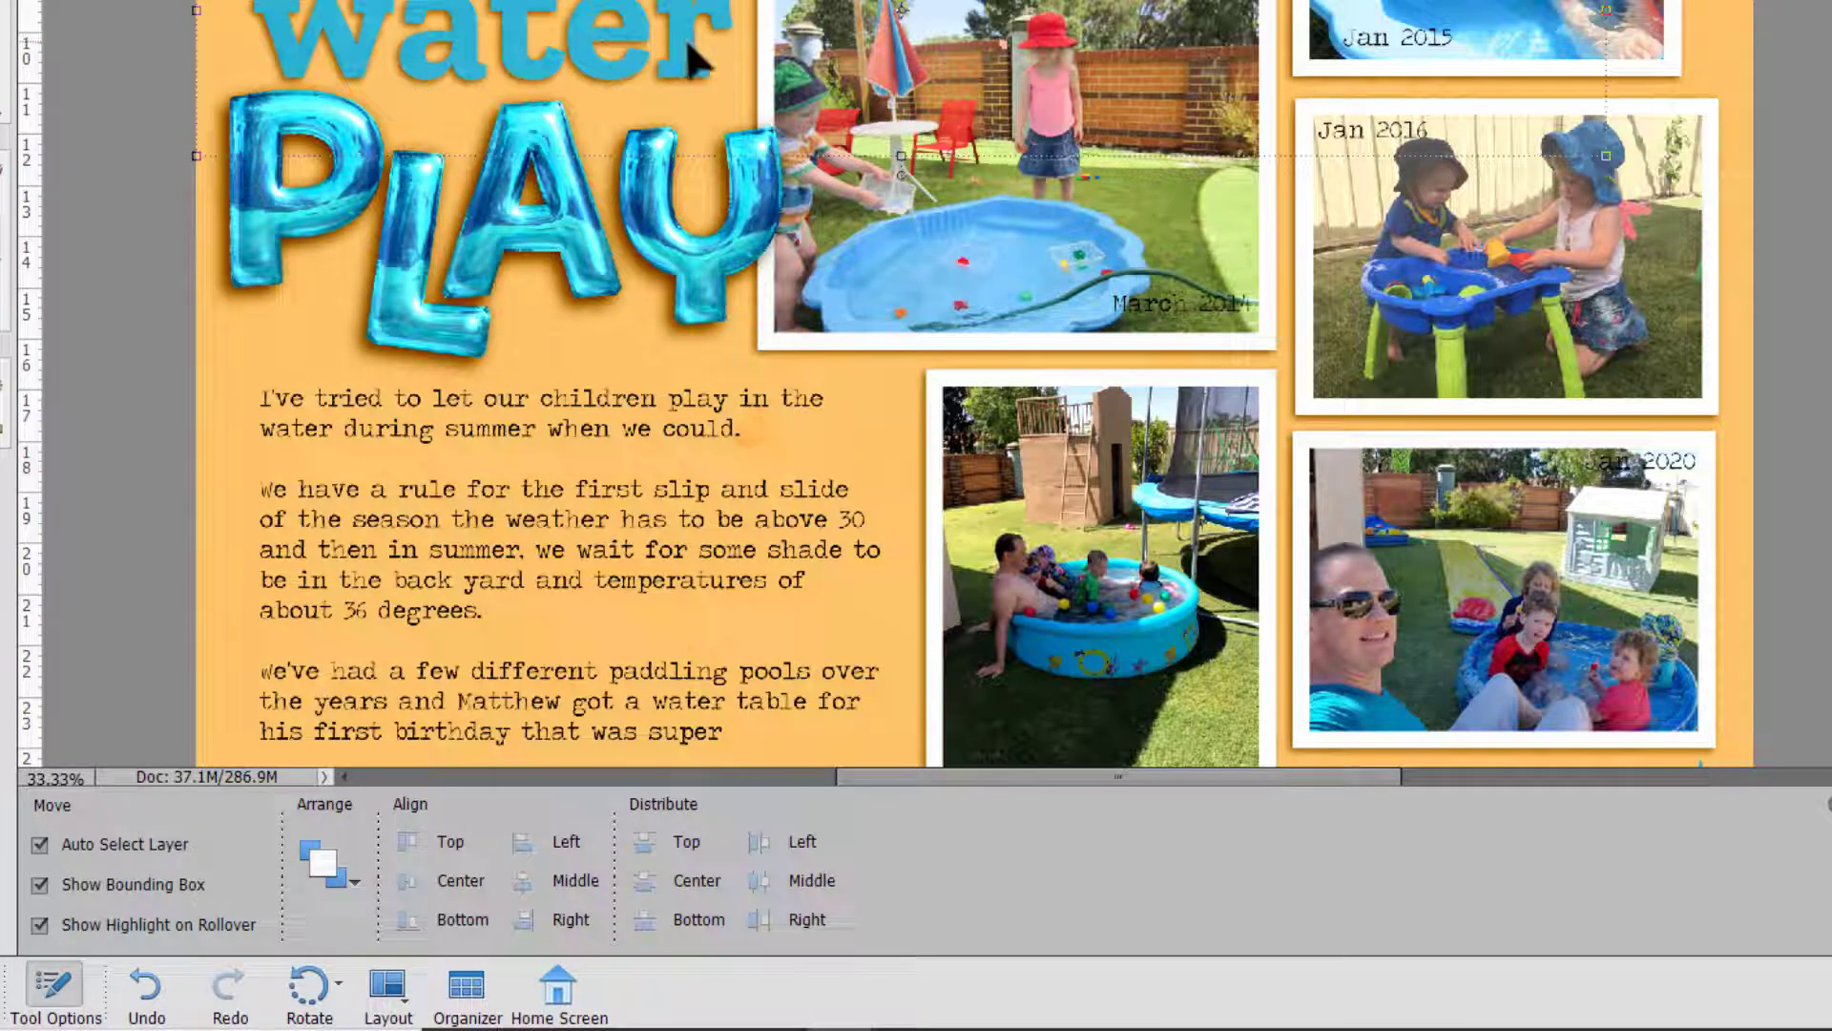
pyautogui.click(1040, 244)
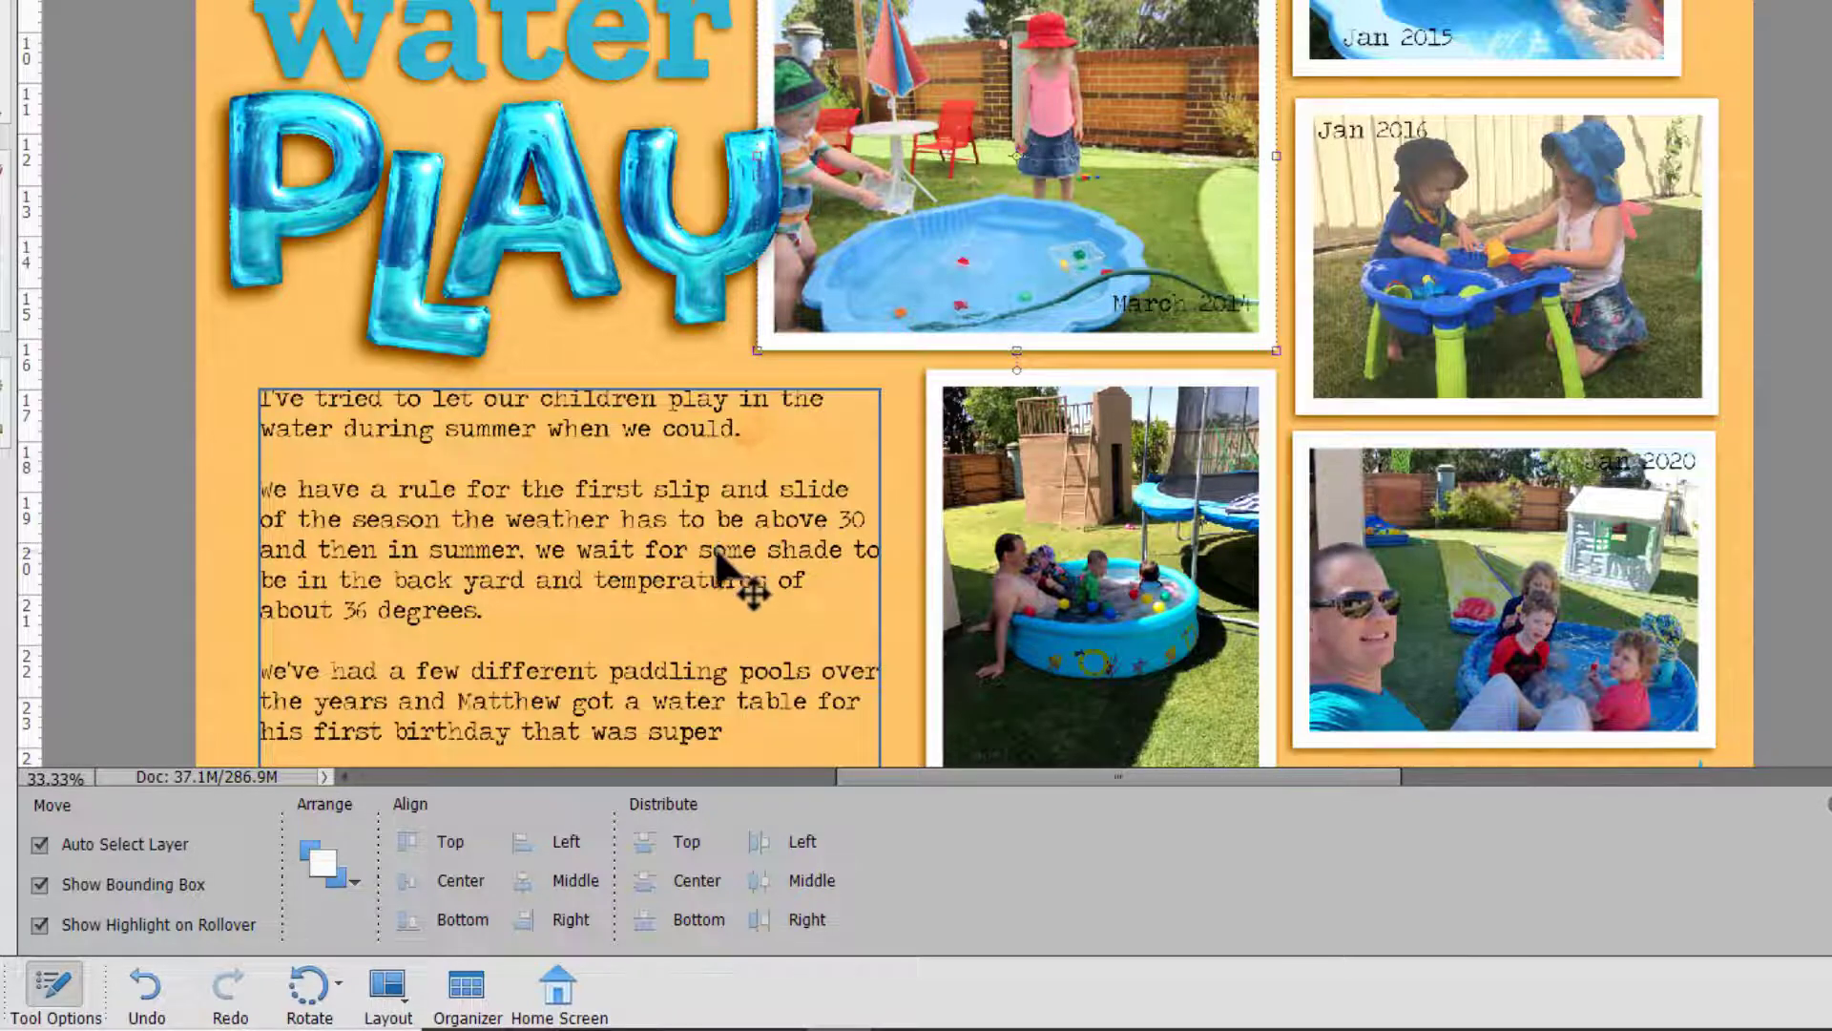
# - Move the PLAY title over the upper photos and send it to the back
pyautogui.moveTo(811, 291); pyautogui.dragTo(1208, 176)
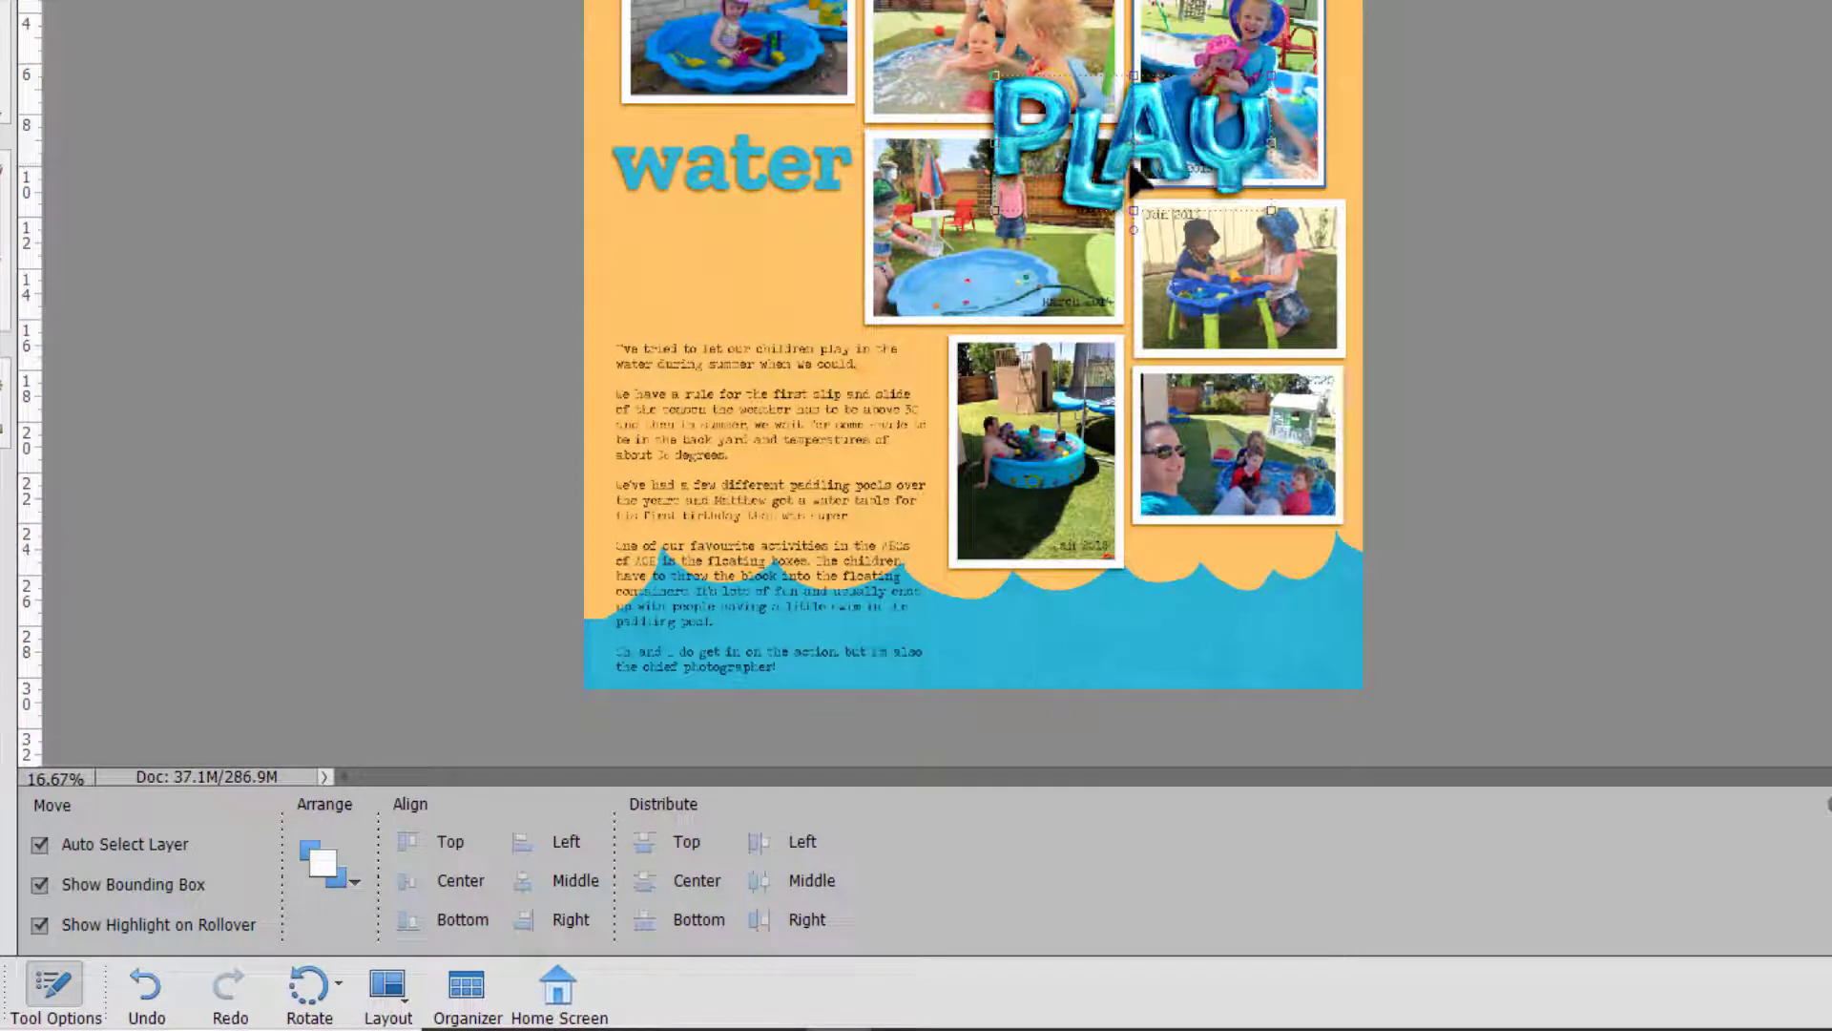
pyautogui.click(359, 884)
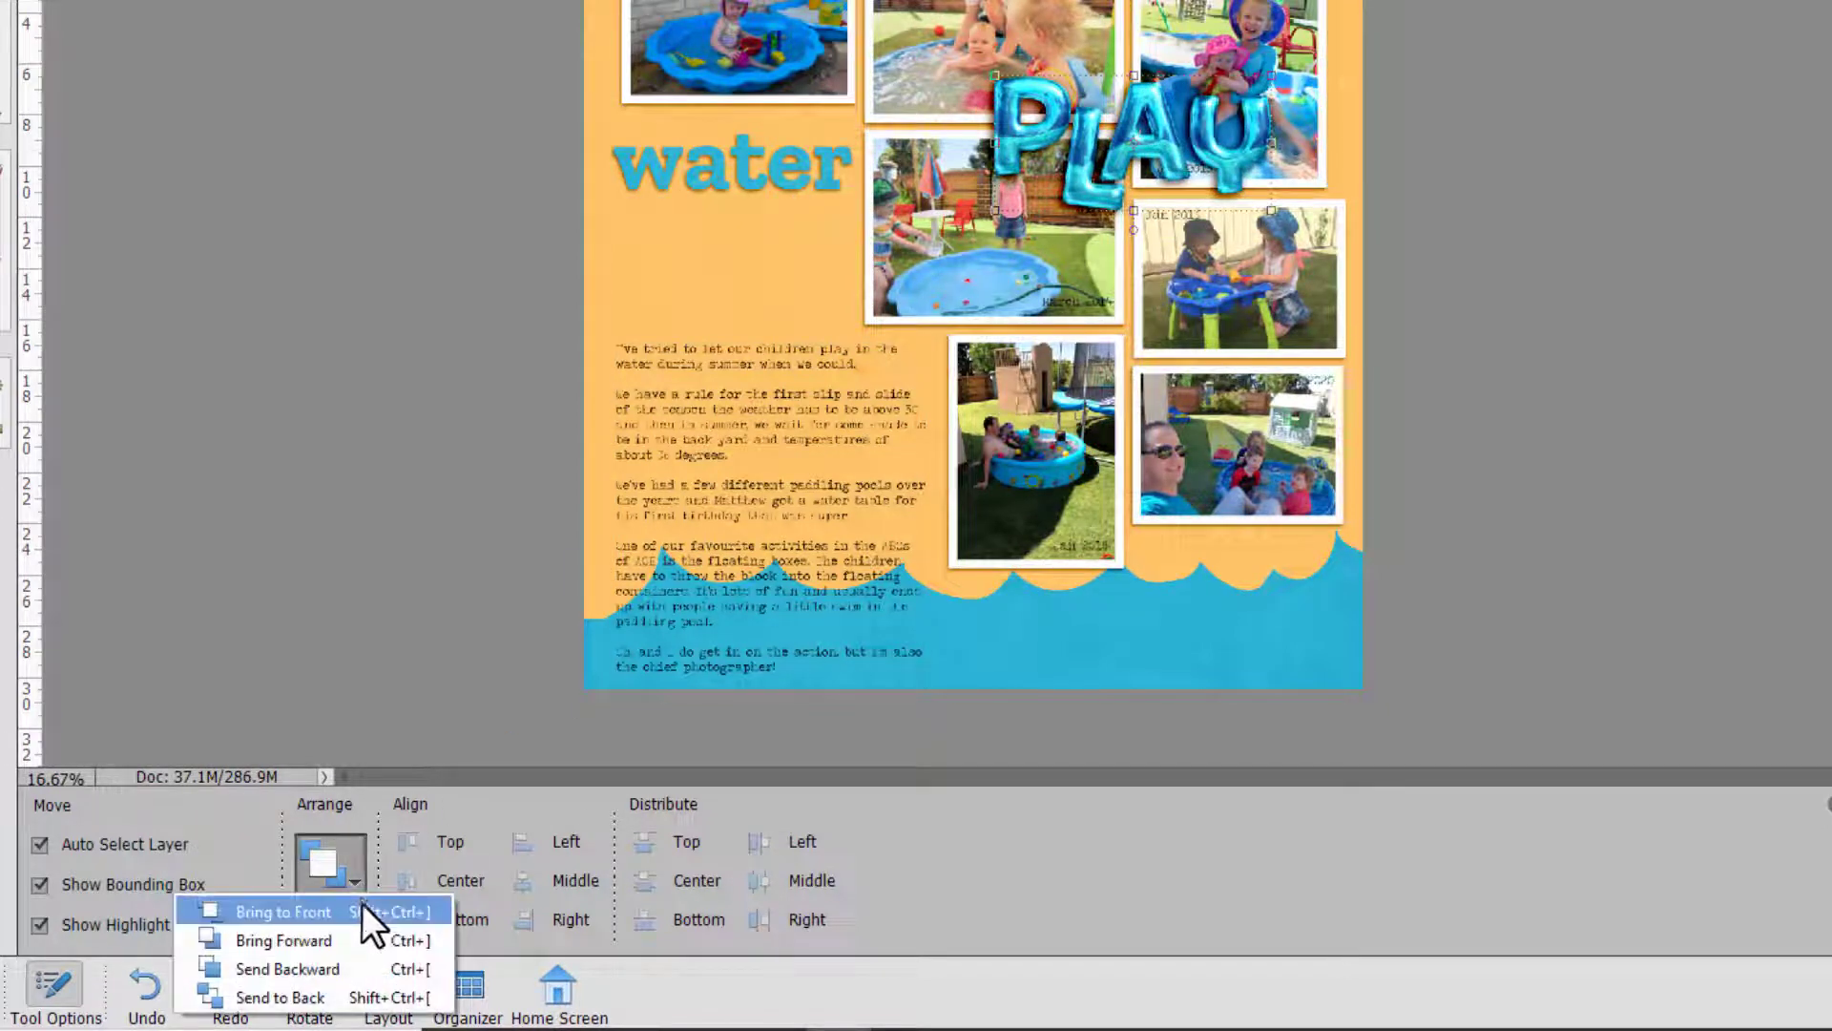
pyautogui.click(307, 995)
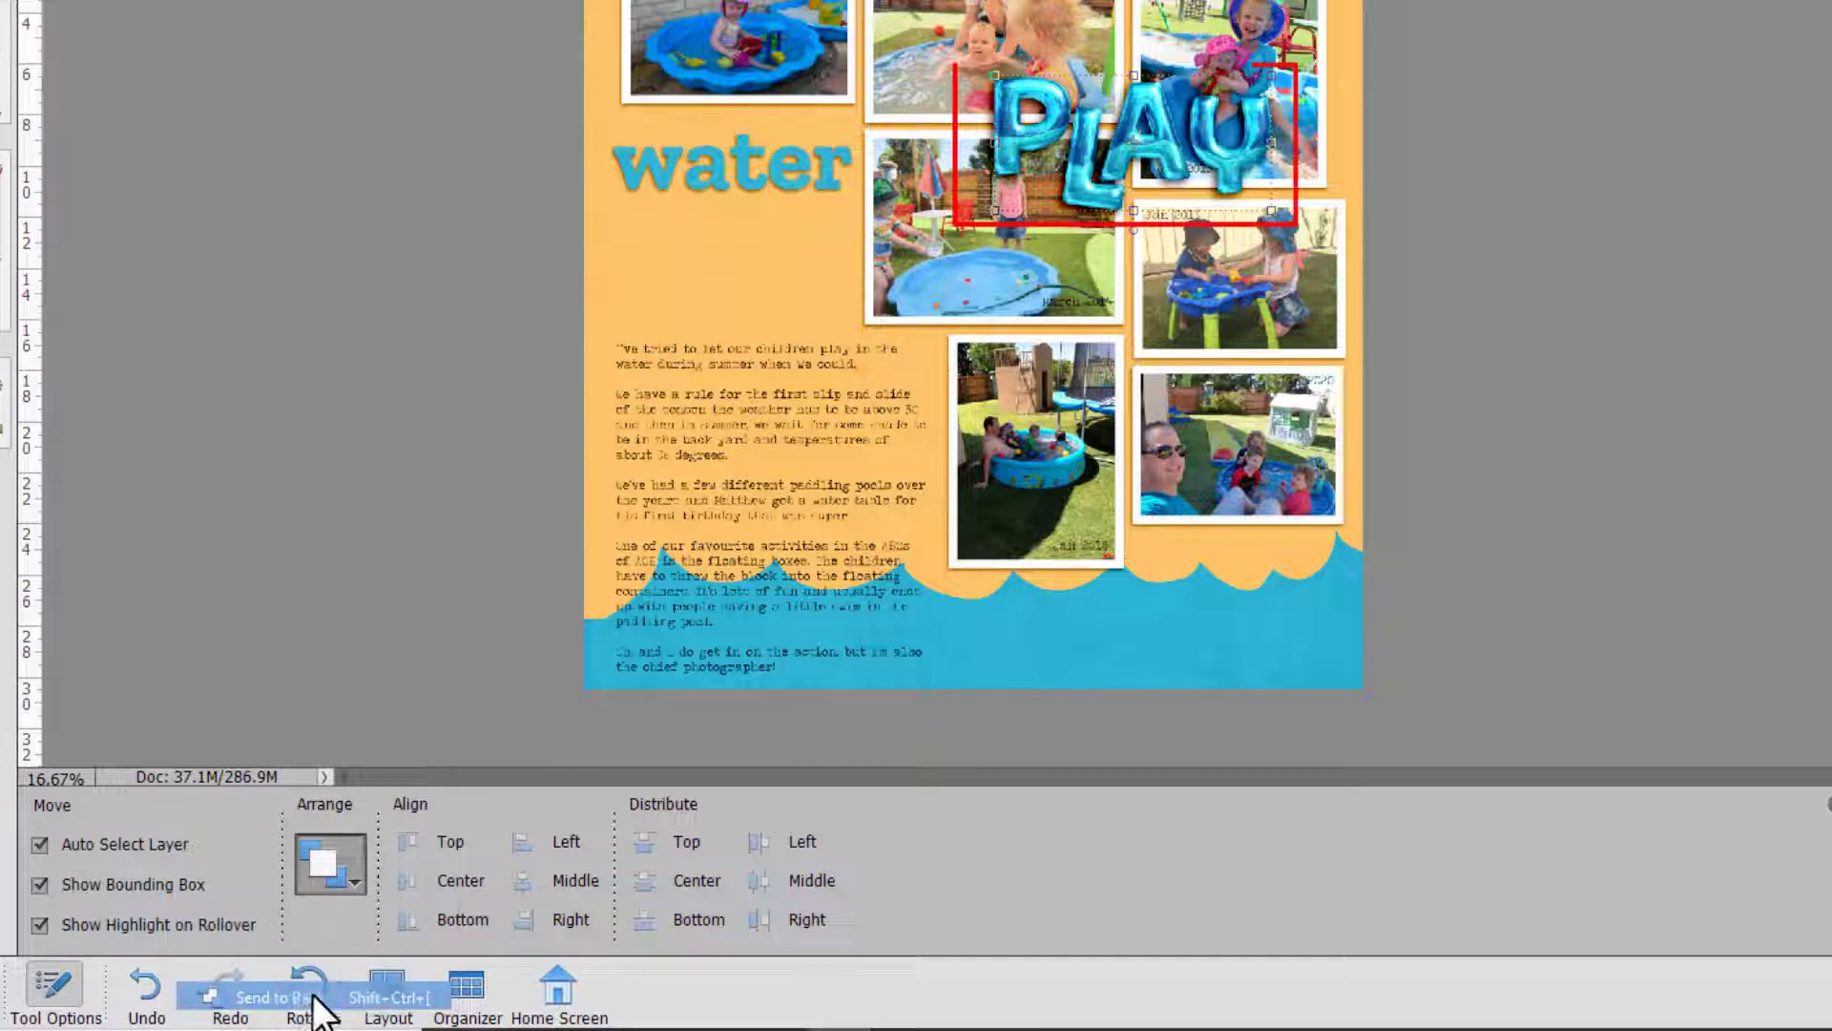
# - Bring the PLAY title forward through the stack of photos and add the journaling text to the selection
pyautogui.click(348, 889)
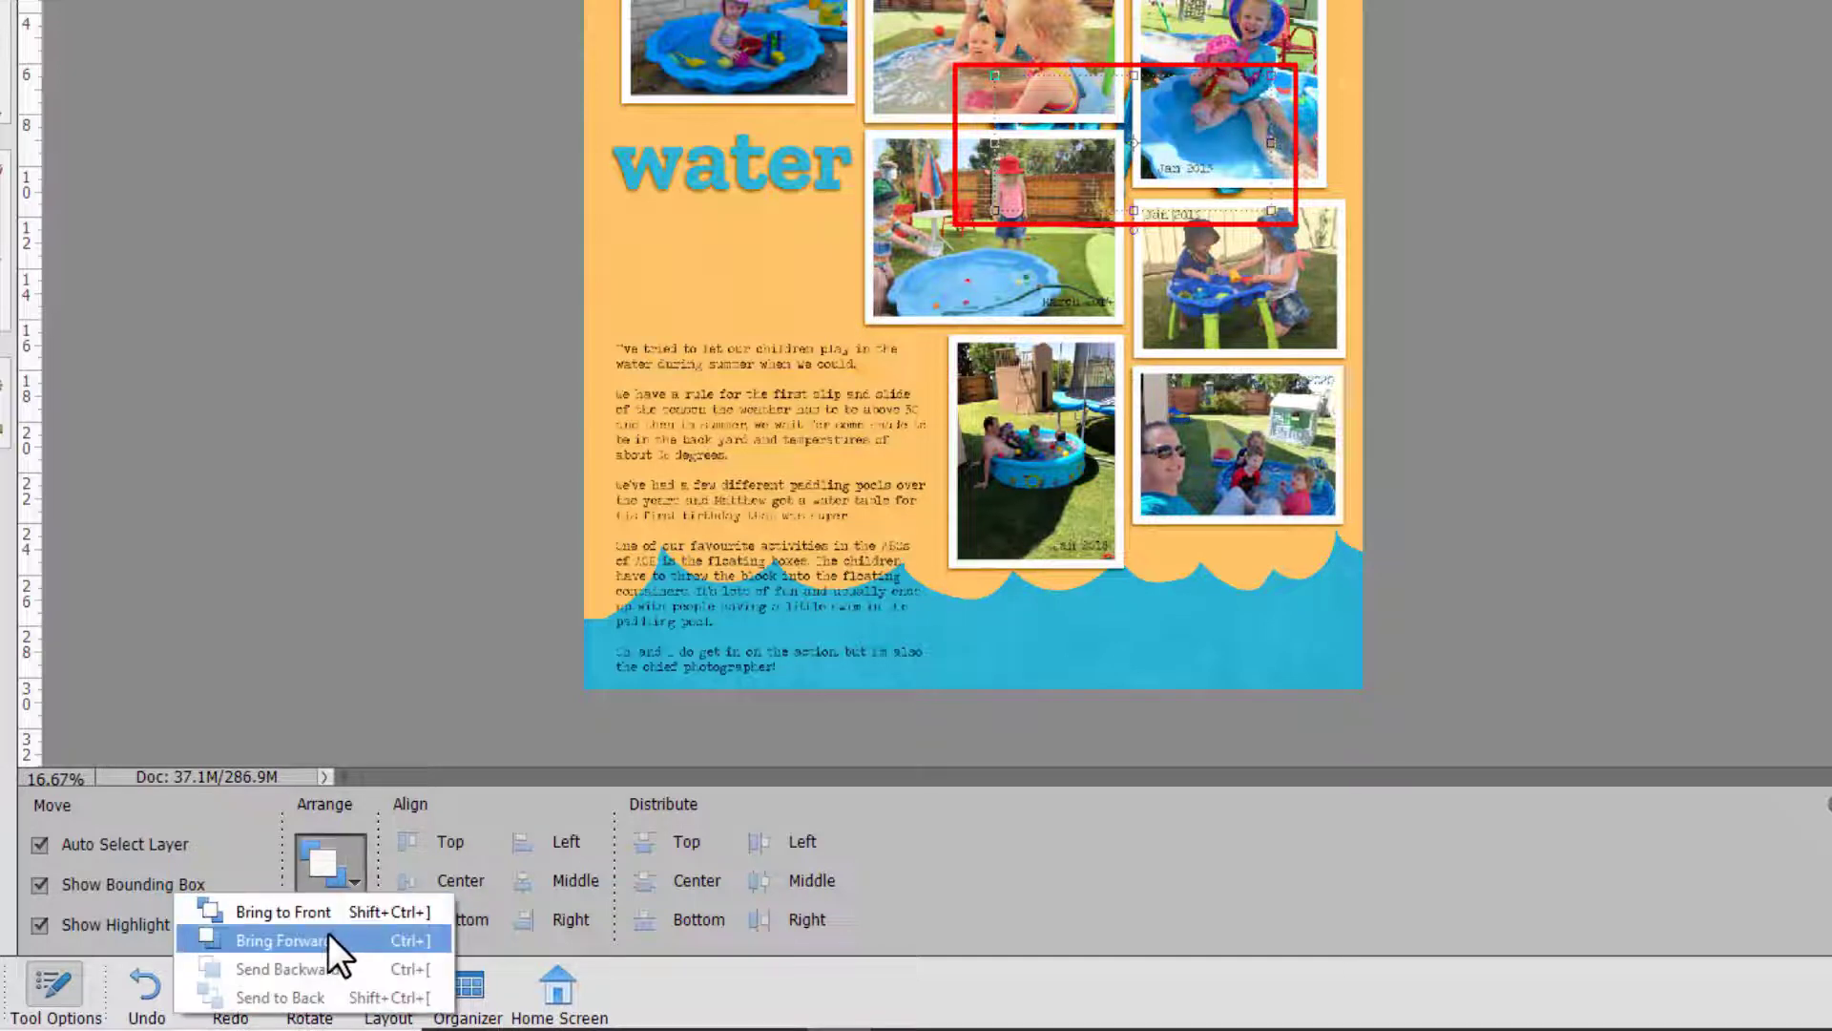
pyautogui.click(329, 935)
pyautogui.click(328, 876)
pyautogui.click(319, 872)
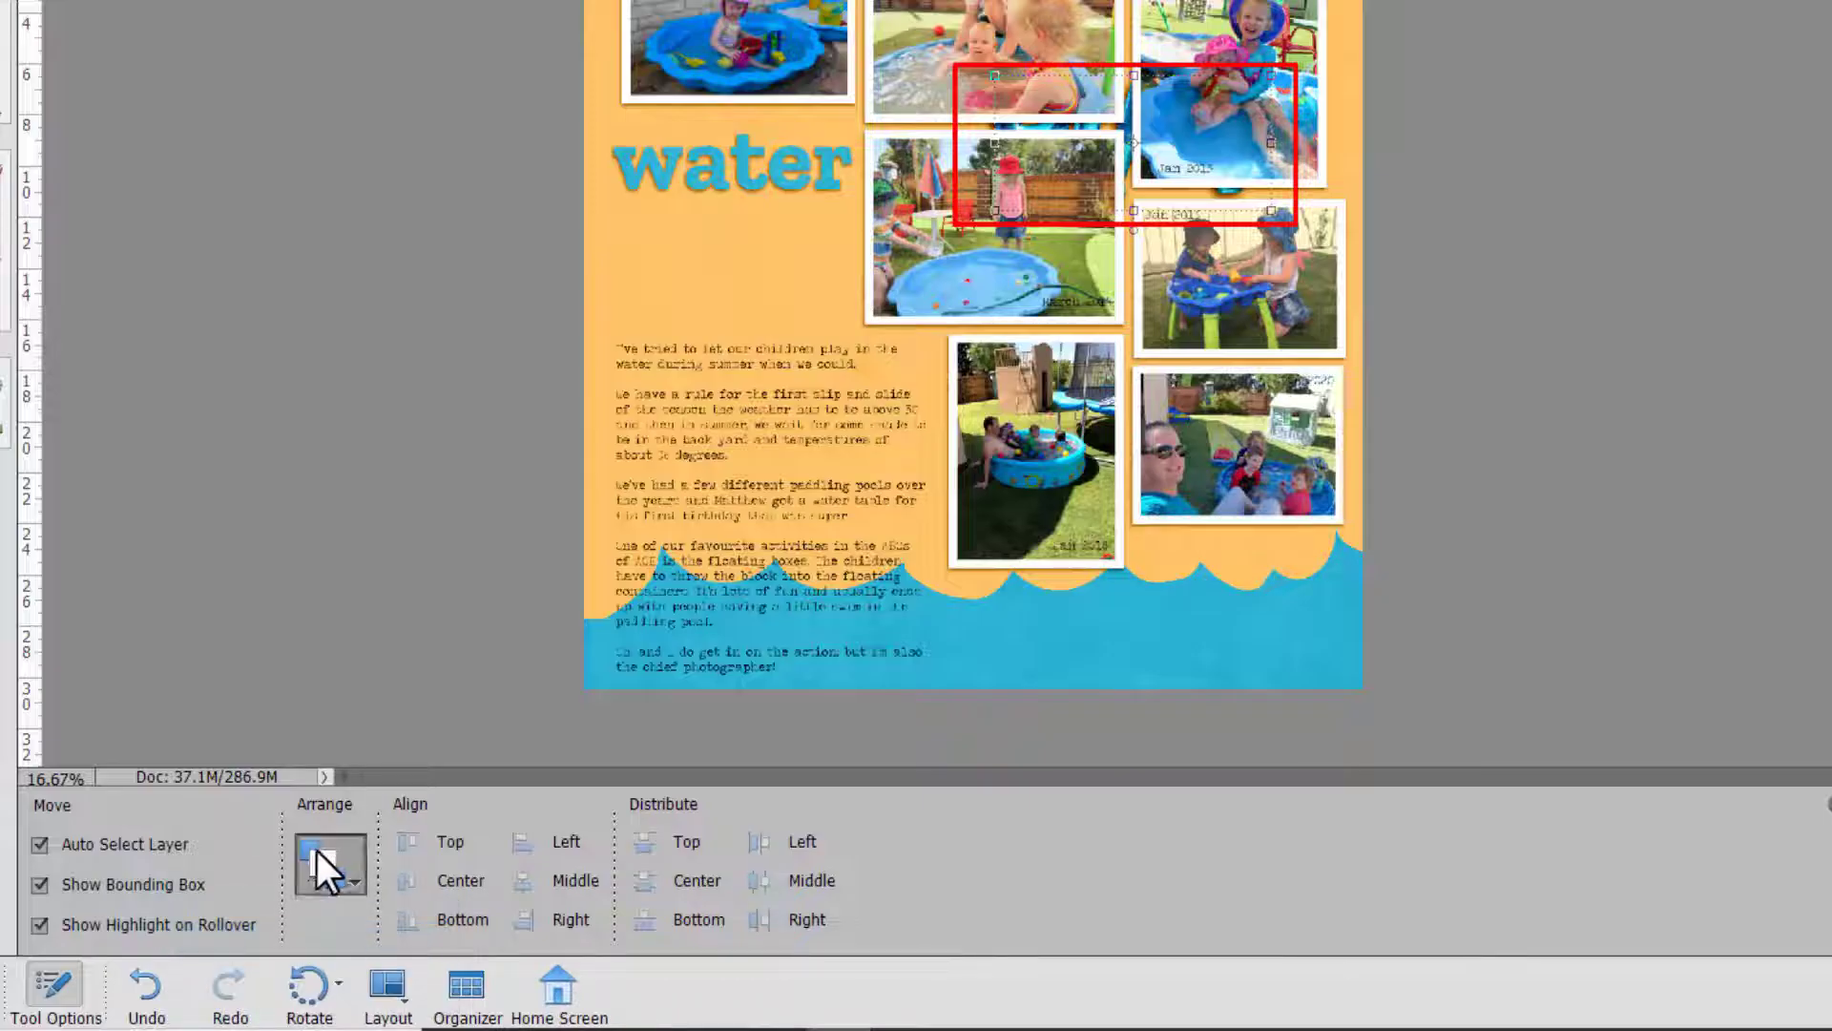
pyautogui.click(316, 859)
pyautogui.click(315, 904)
pyautogui.click(338, 849)
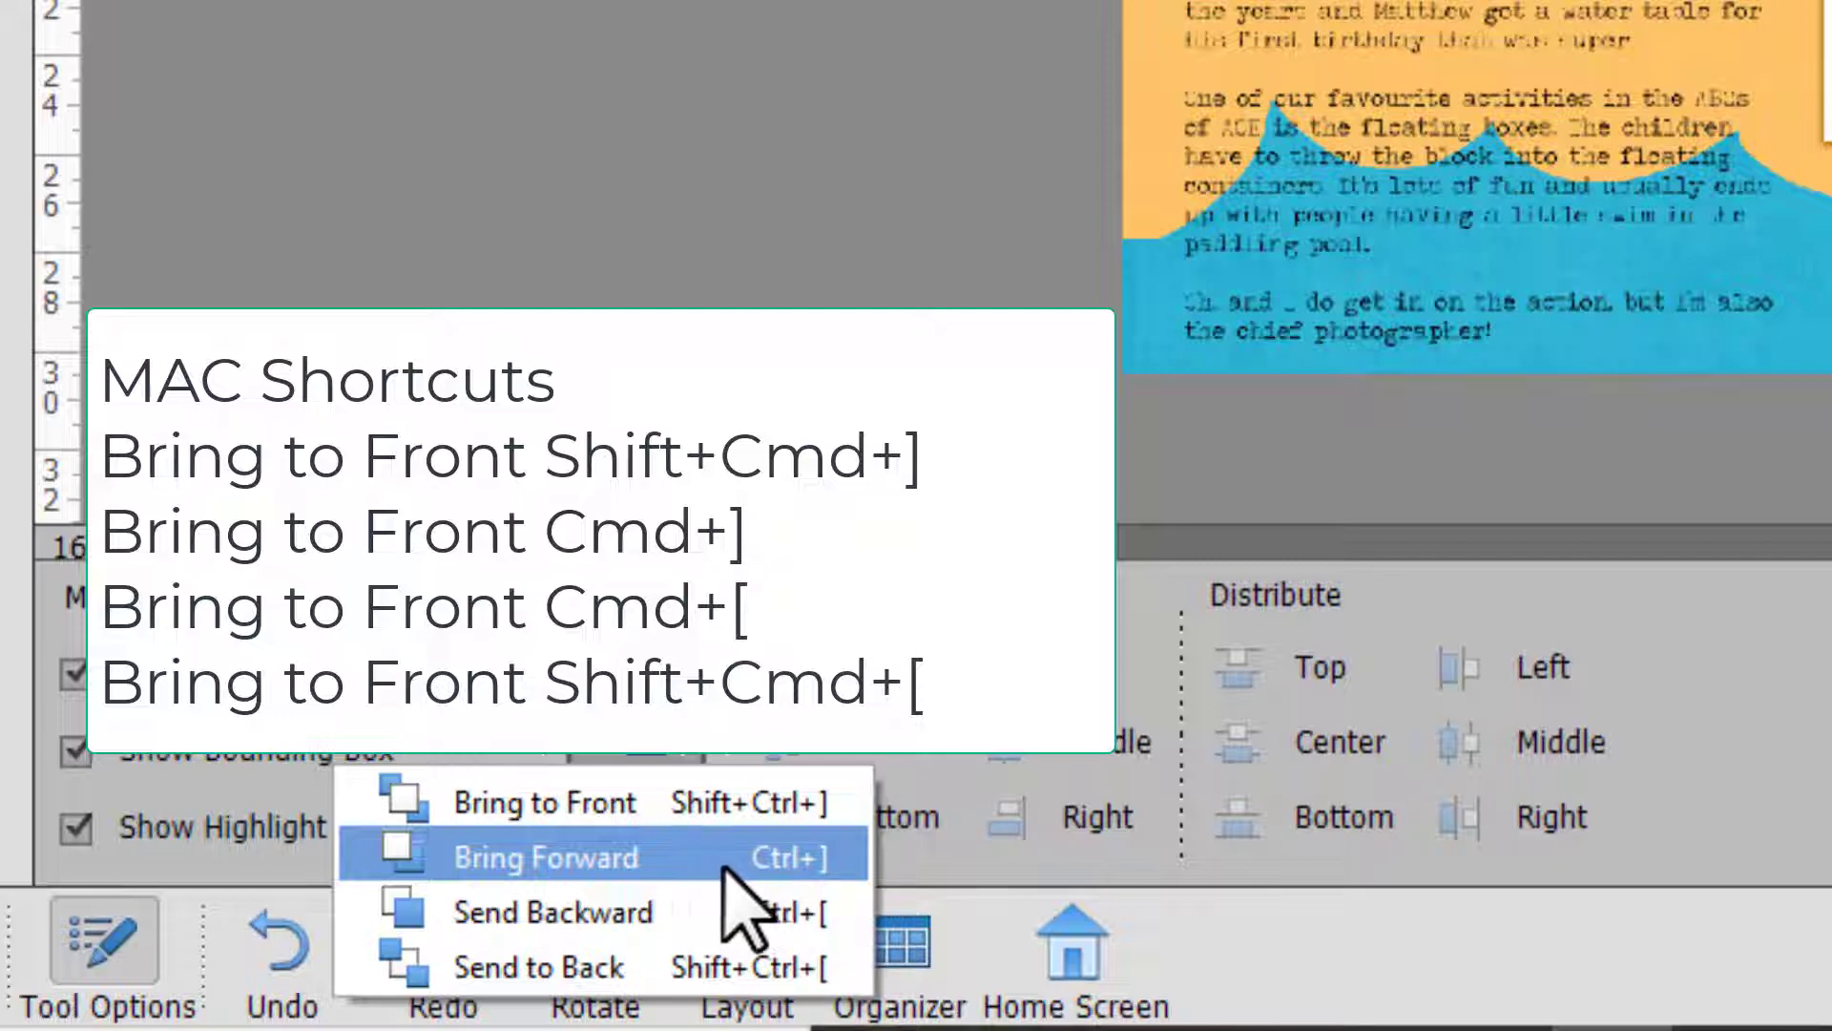
pyautogui.click(840, 769)
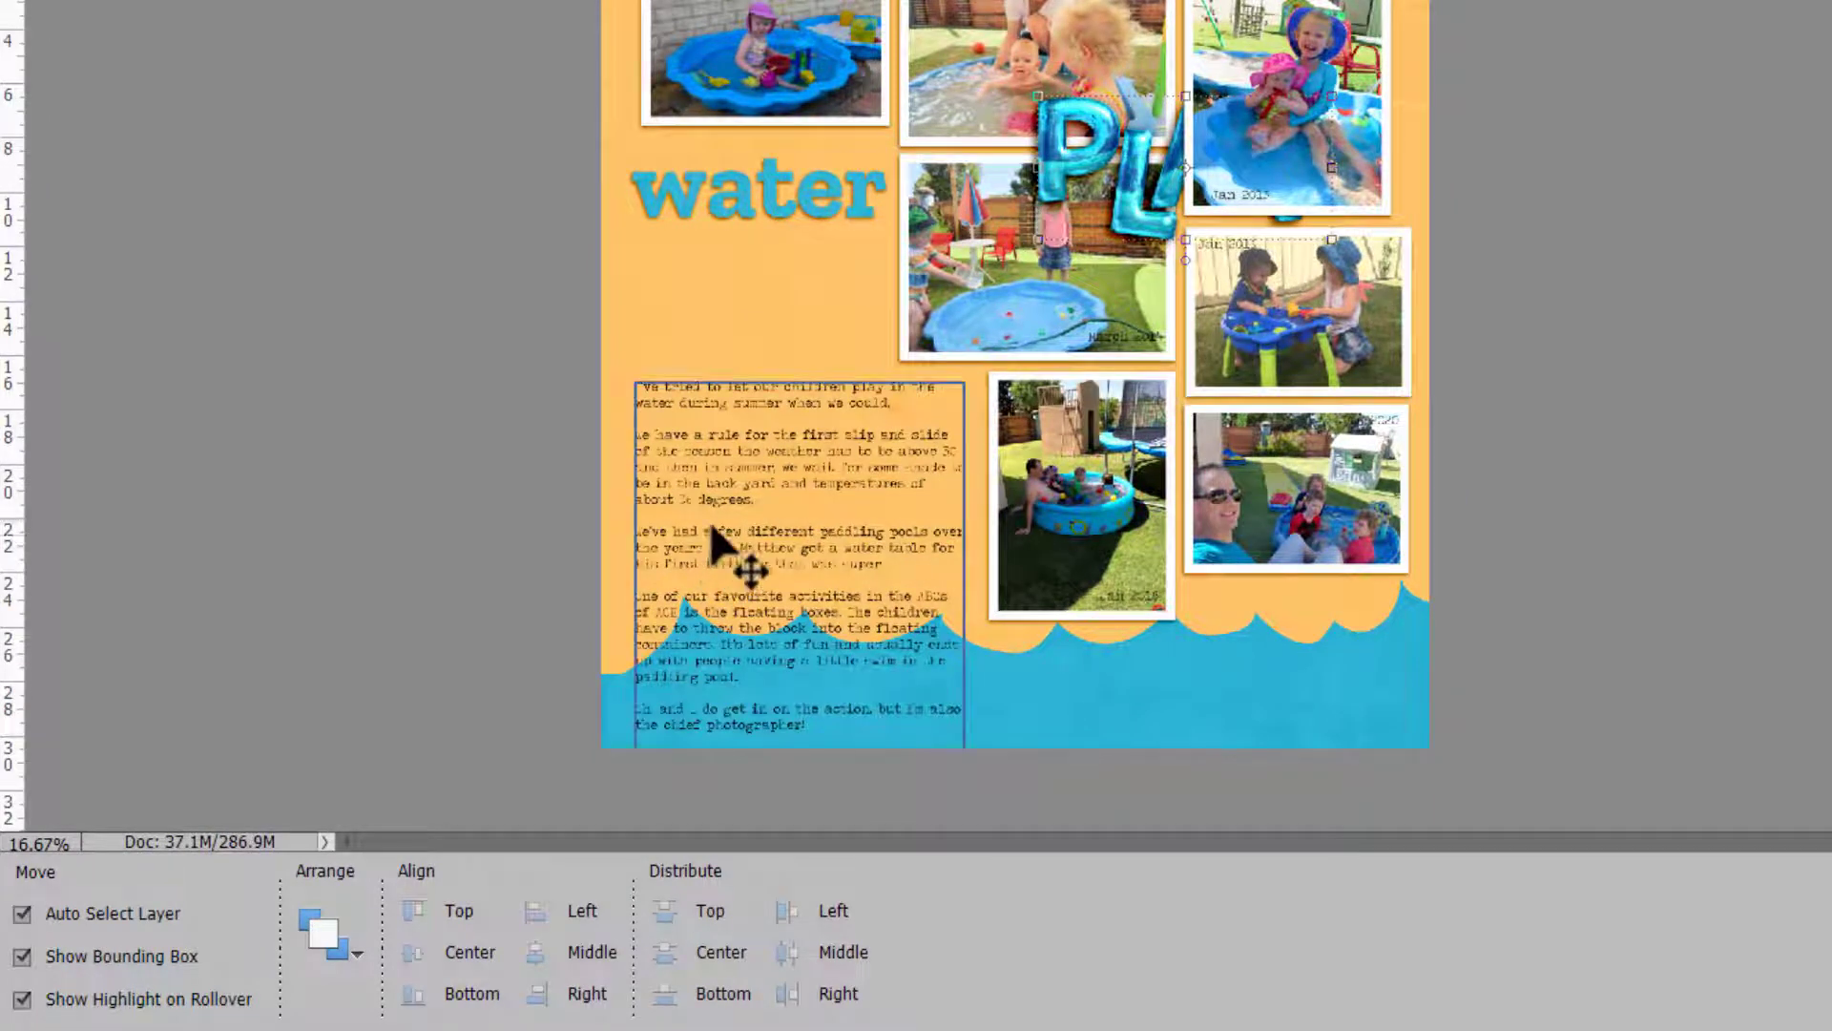
pyautogui.keyDown('shift'); pyautogui.click(716, 544); pyautogui.keyUp('shift')
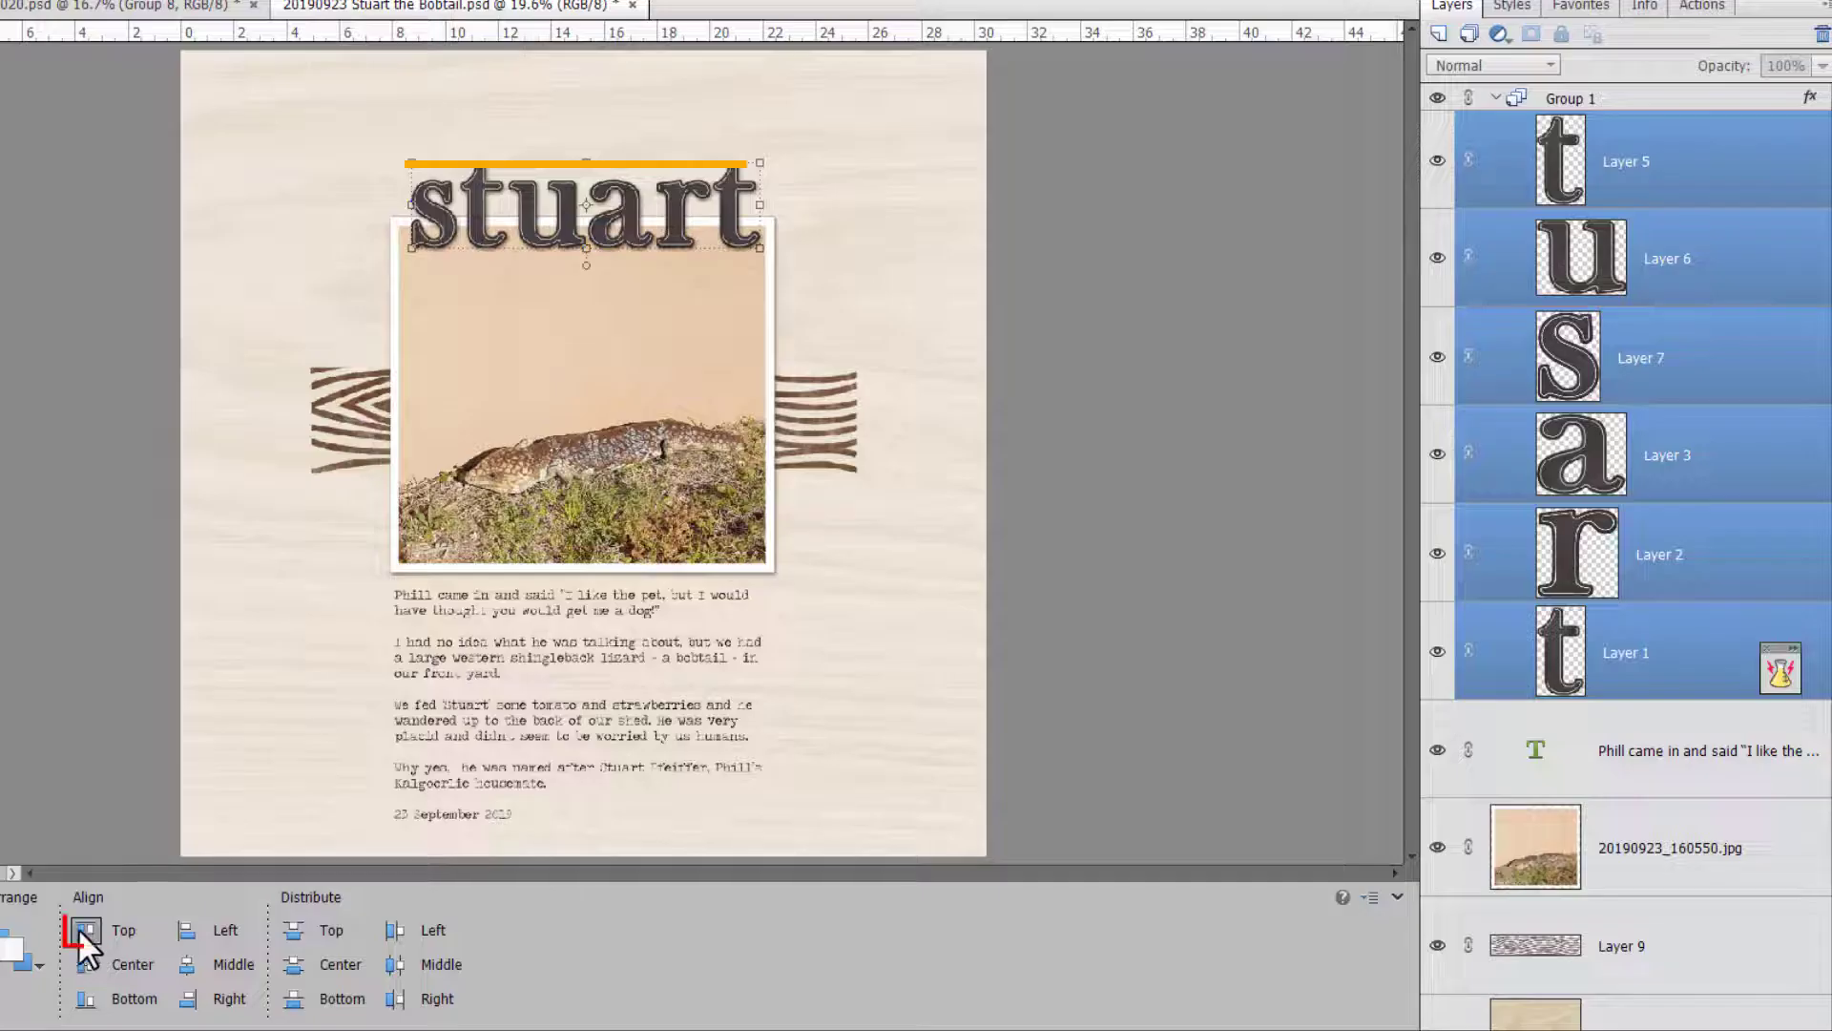
# - Try aligning the lizard page's title letters by their top edges, bottom edges and vertical centers in turn
pyautogui.click(88, 931)
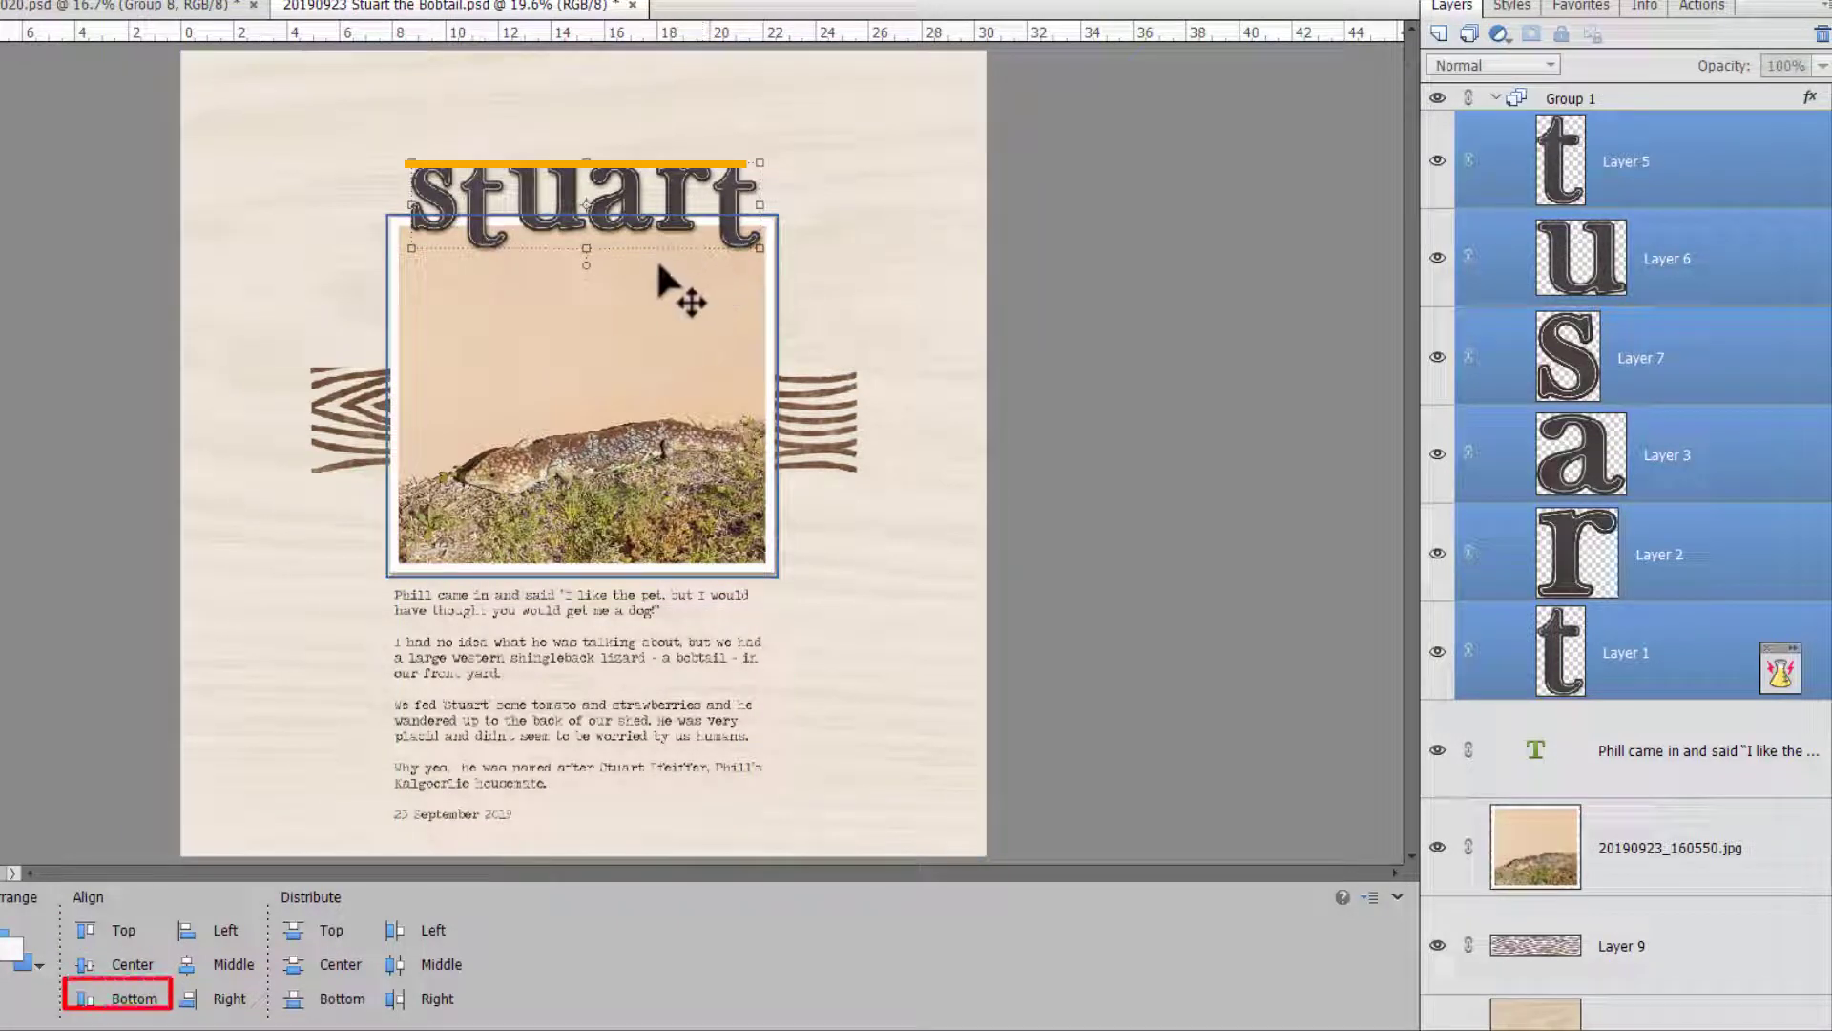
pyautogui.click(84, 998)
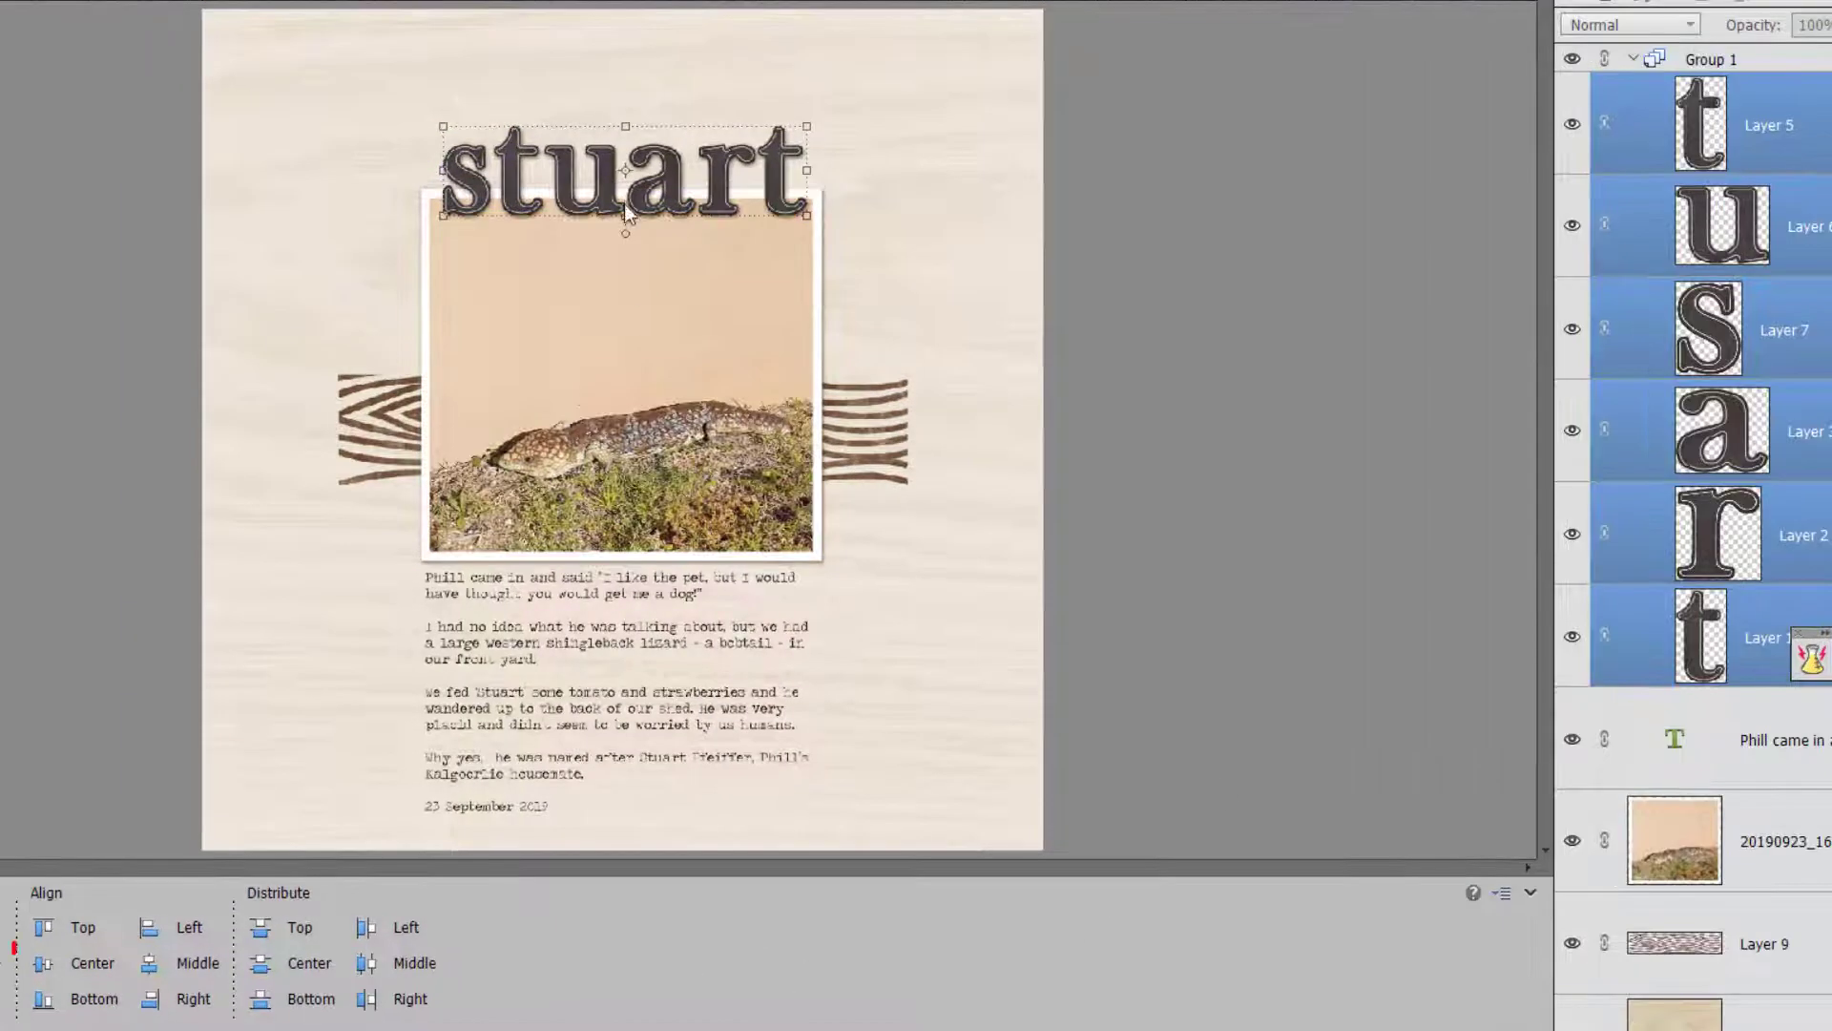
pyautogui.click(45, 968)
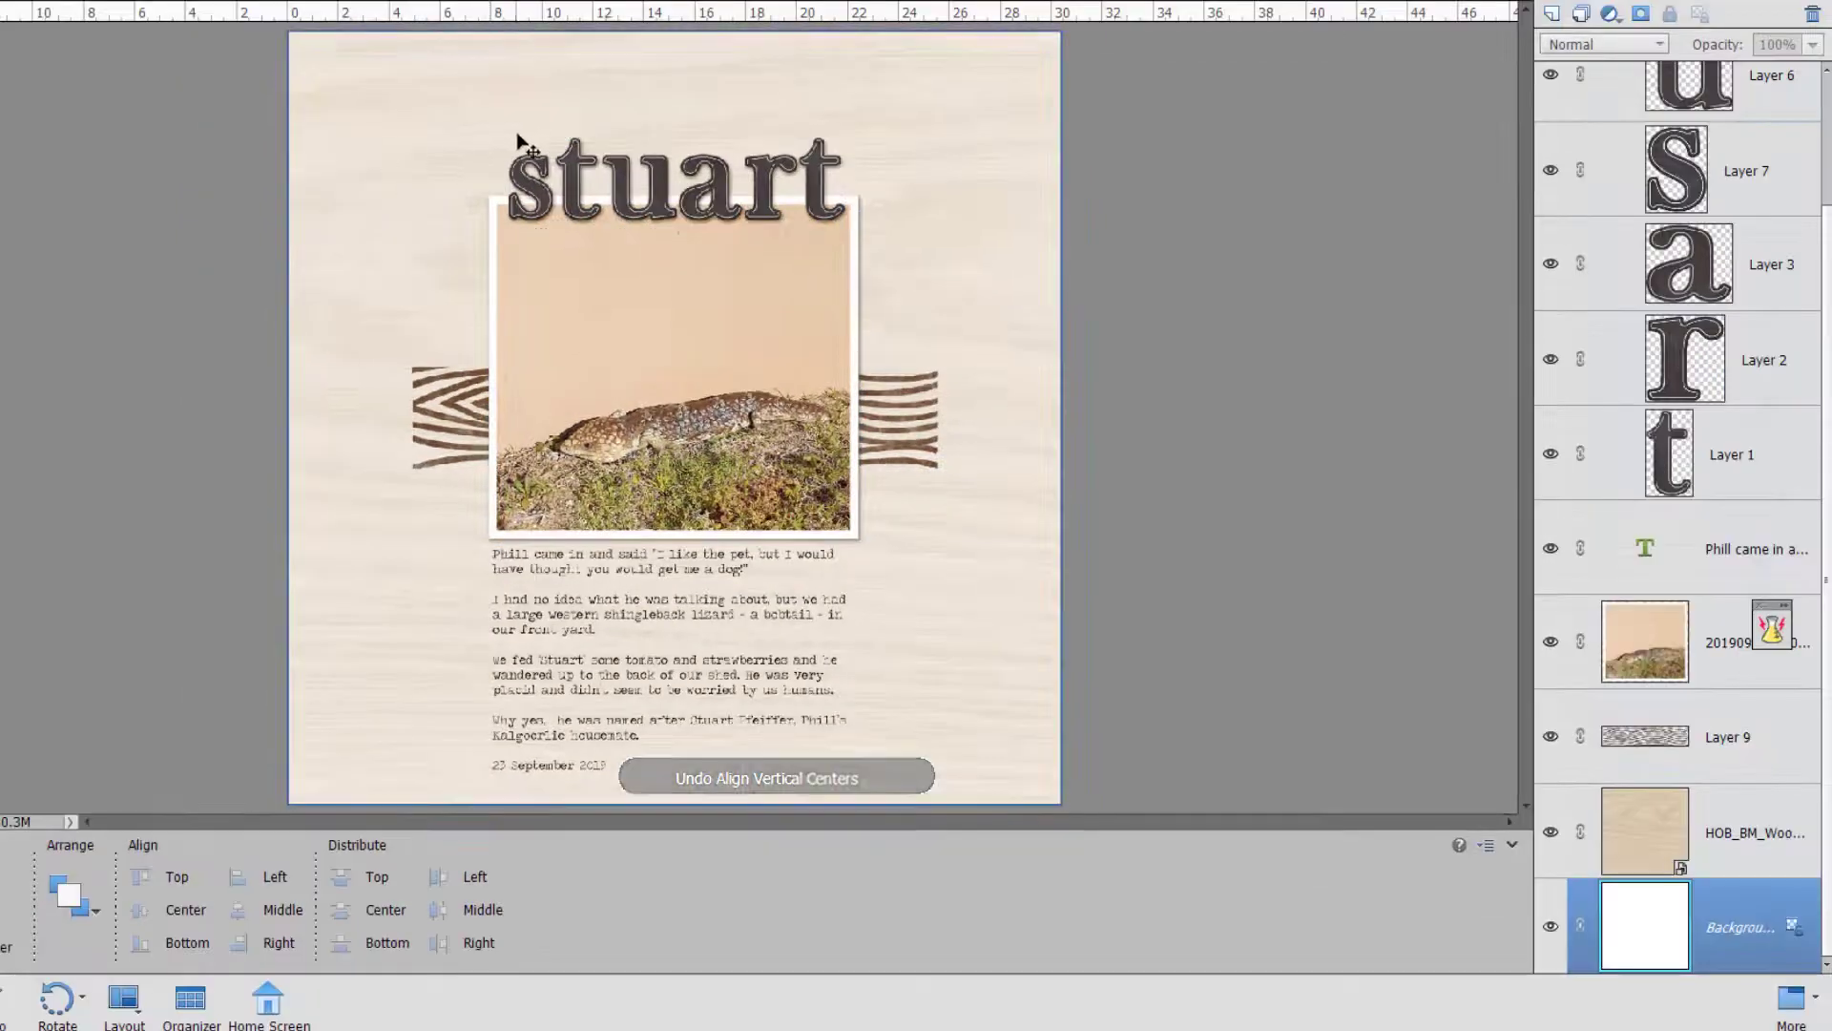
# - Select all six letter layers of the lizard page's title, from Layer 1 up to Layer 5 in Group 1
pyautogui.click(518, 140)
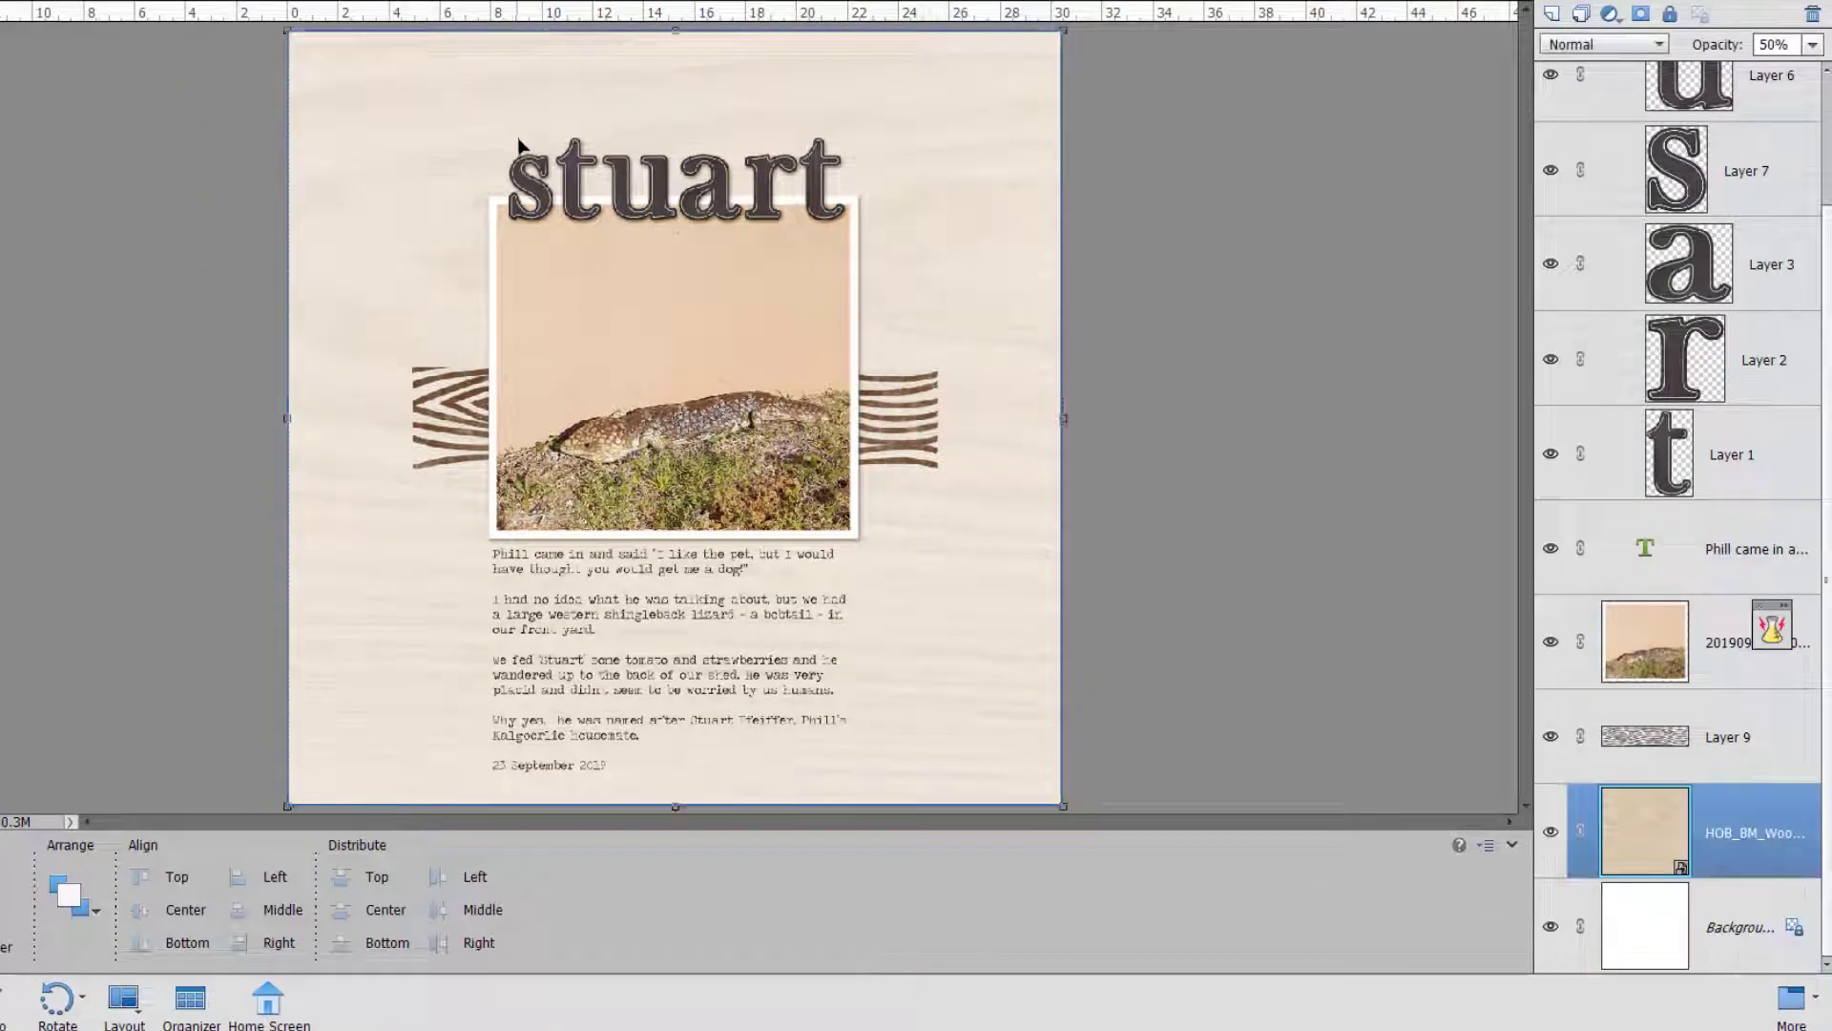
pyautogui.click(1788, 448)
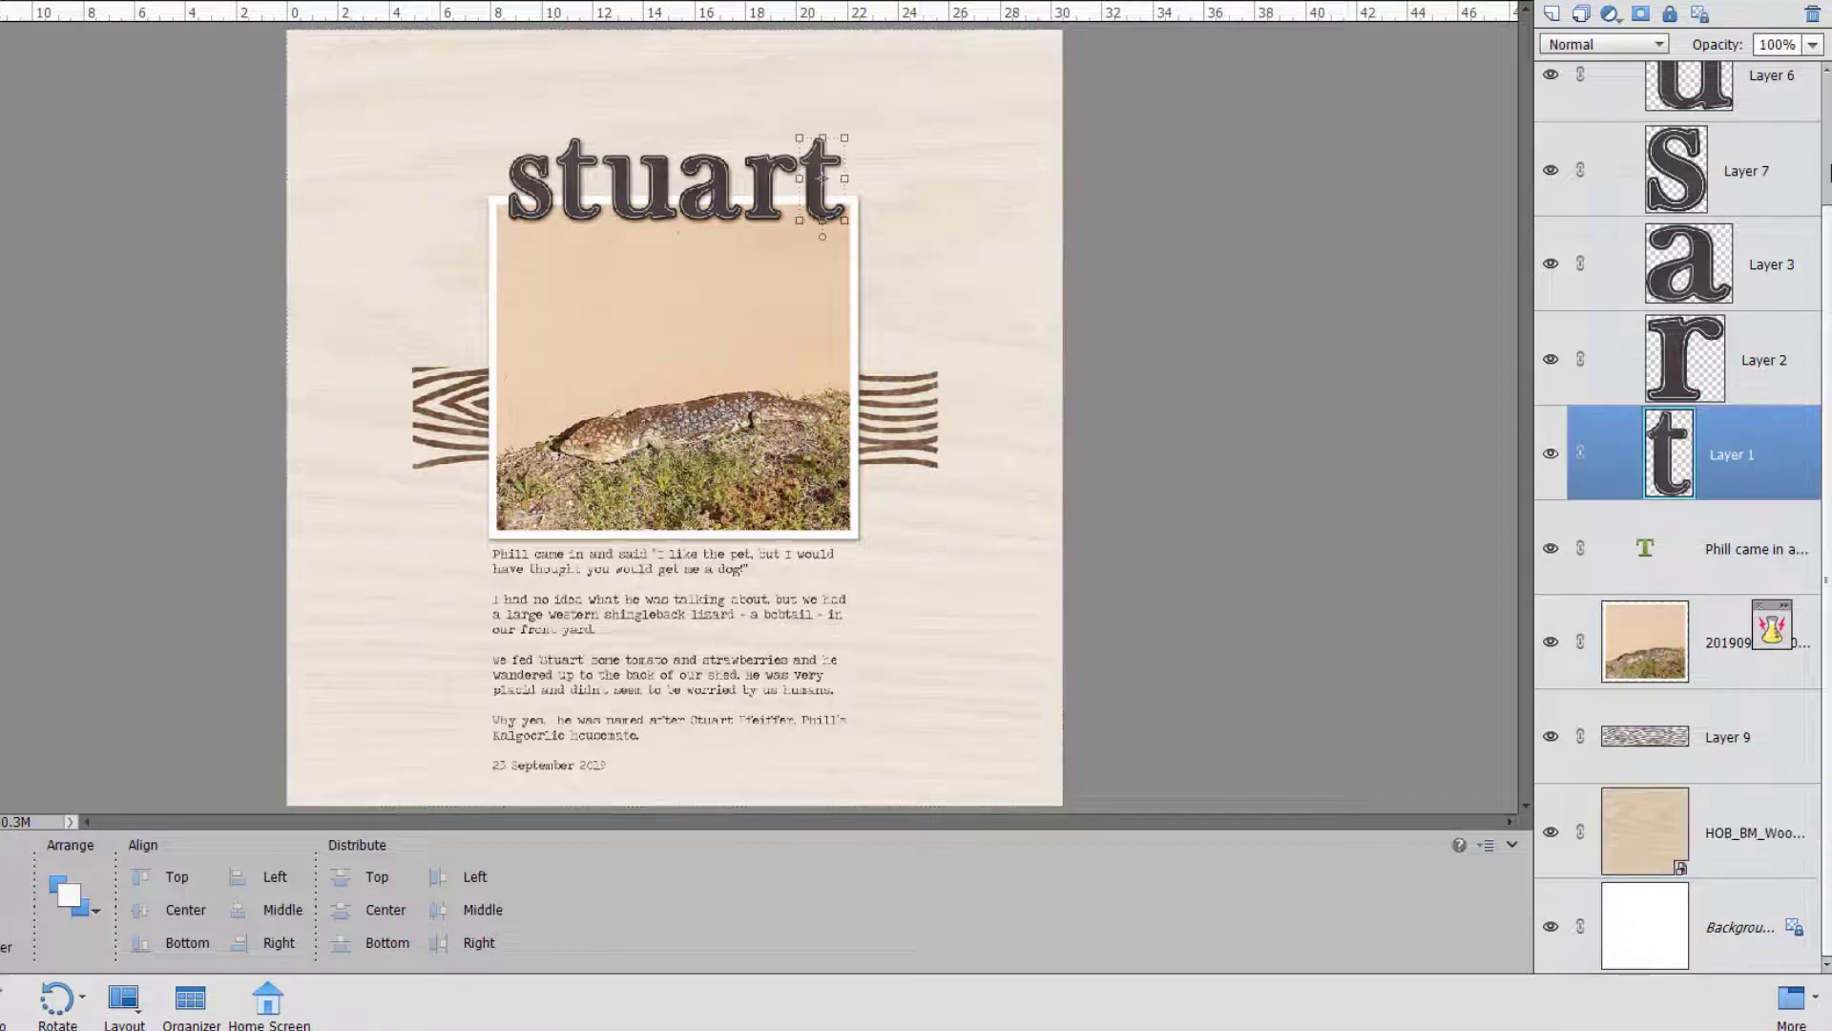
pyautogui.scroll(2, 1830, 171)
pyautogui.keyDown('shift'); pyautogui.click(1773, 157); pyautogui.keyUp('shift')
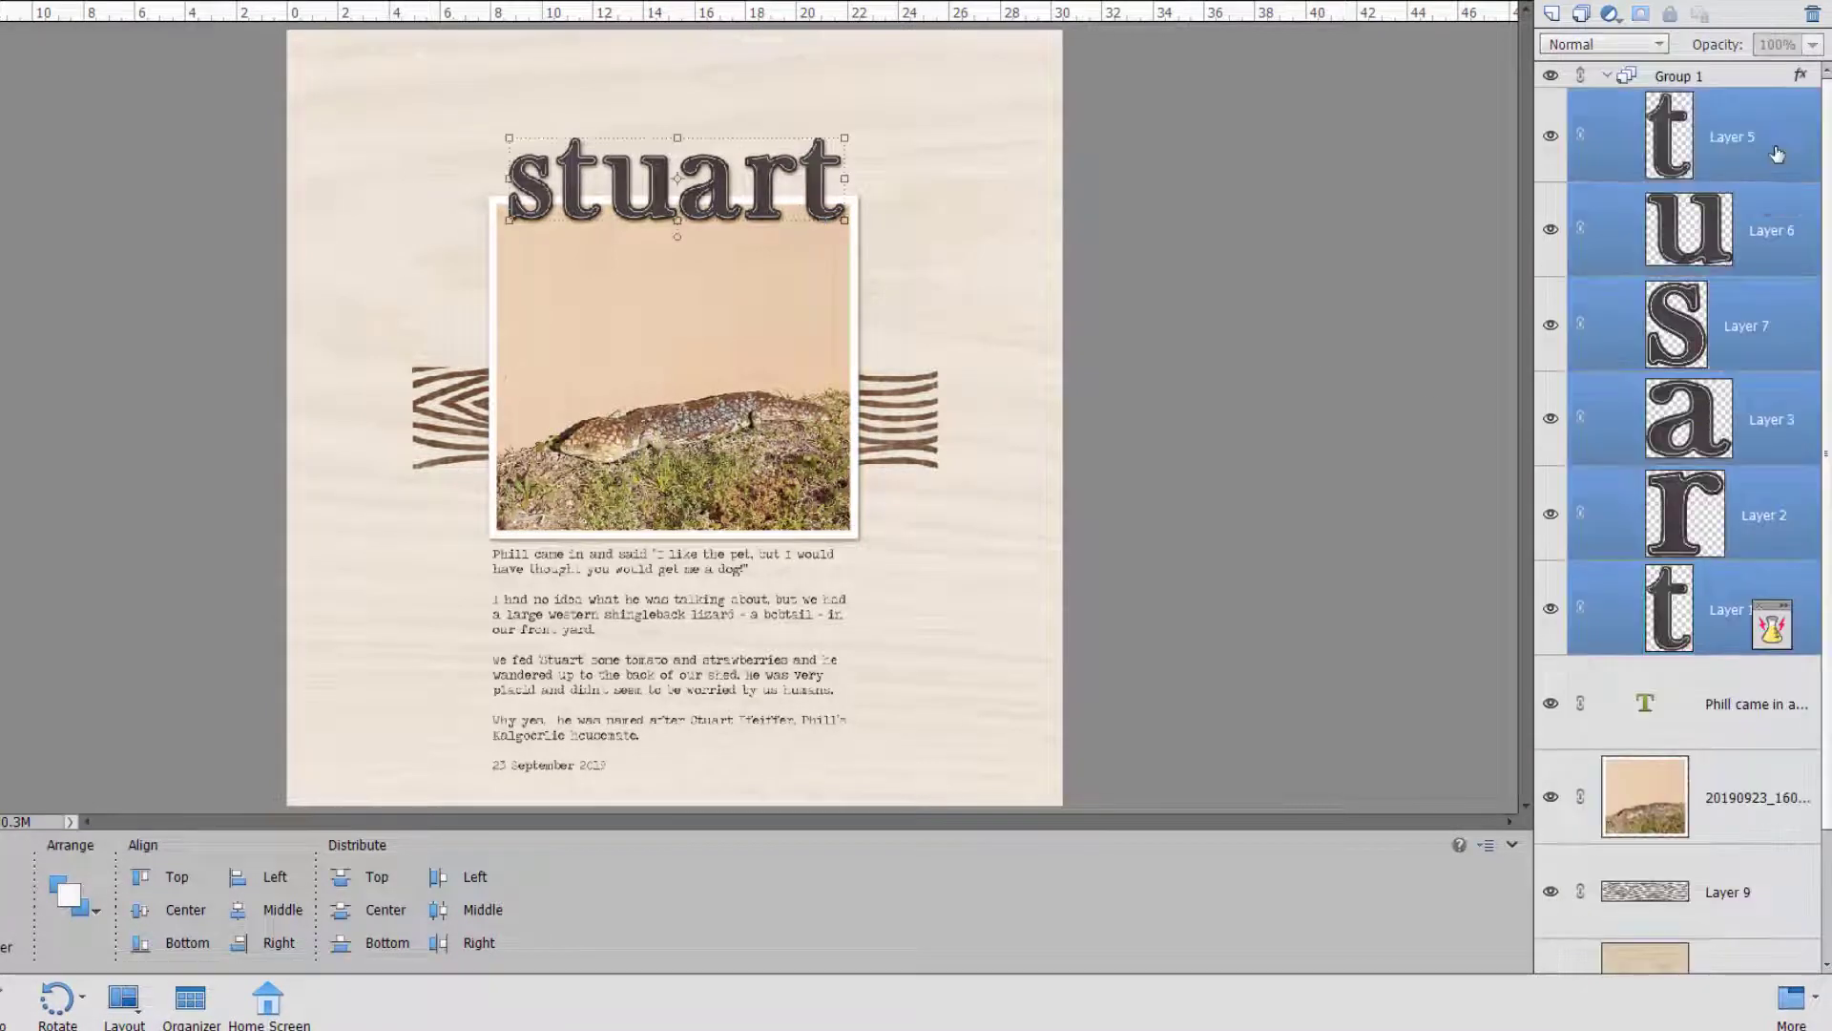
# - Try aligning the six title letters by their left edges and undo the alignment
pyautogui.click(238, 876)
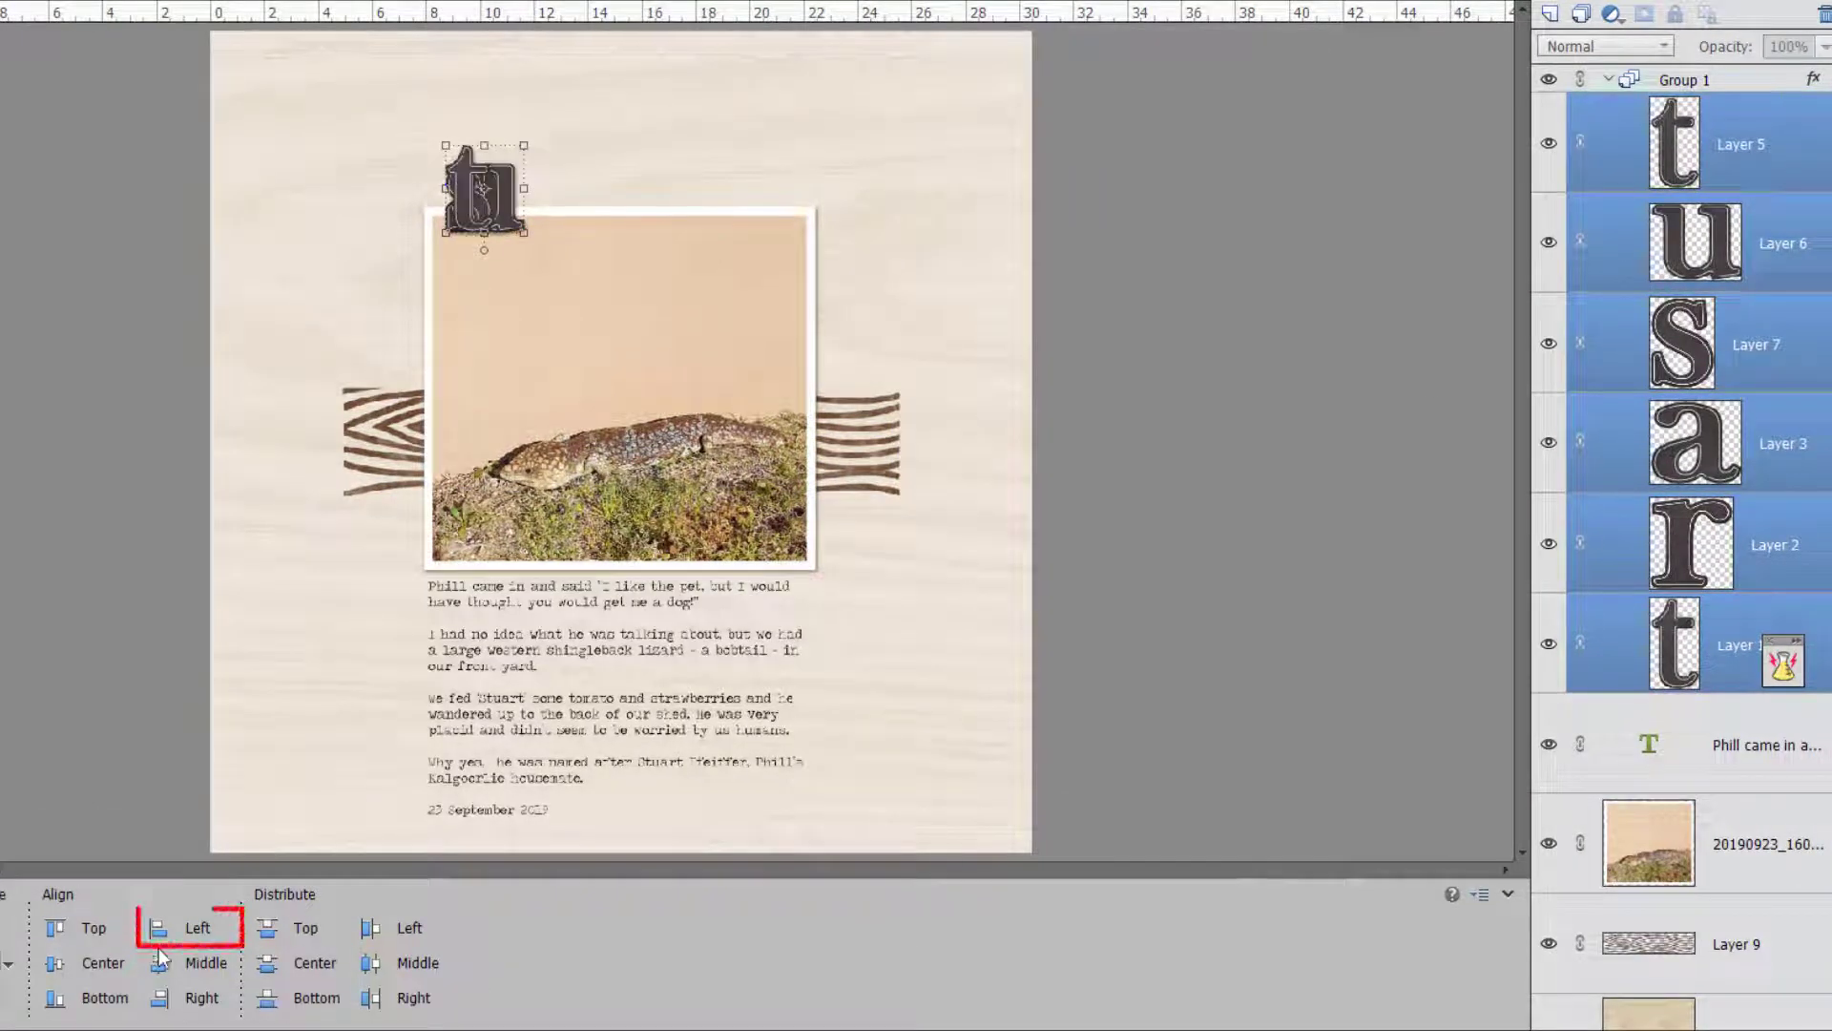
pyautogui.hotkey('ctrl', 'z')
pyautogui.hotkey('ctrl', 'z')
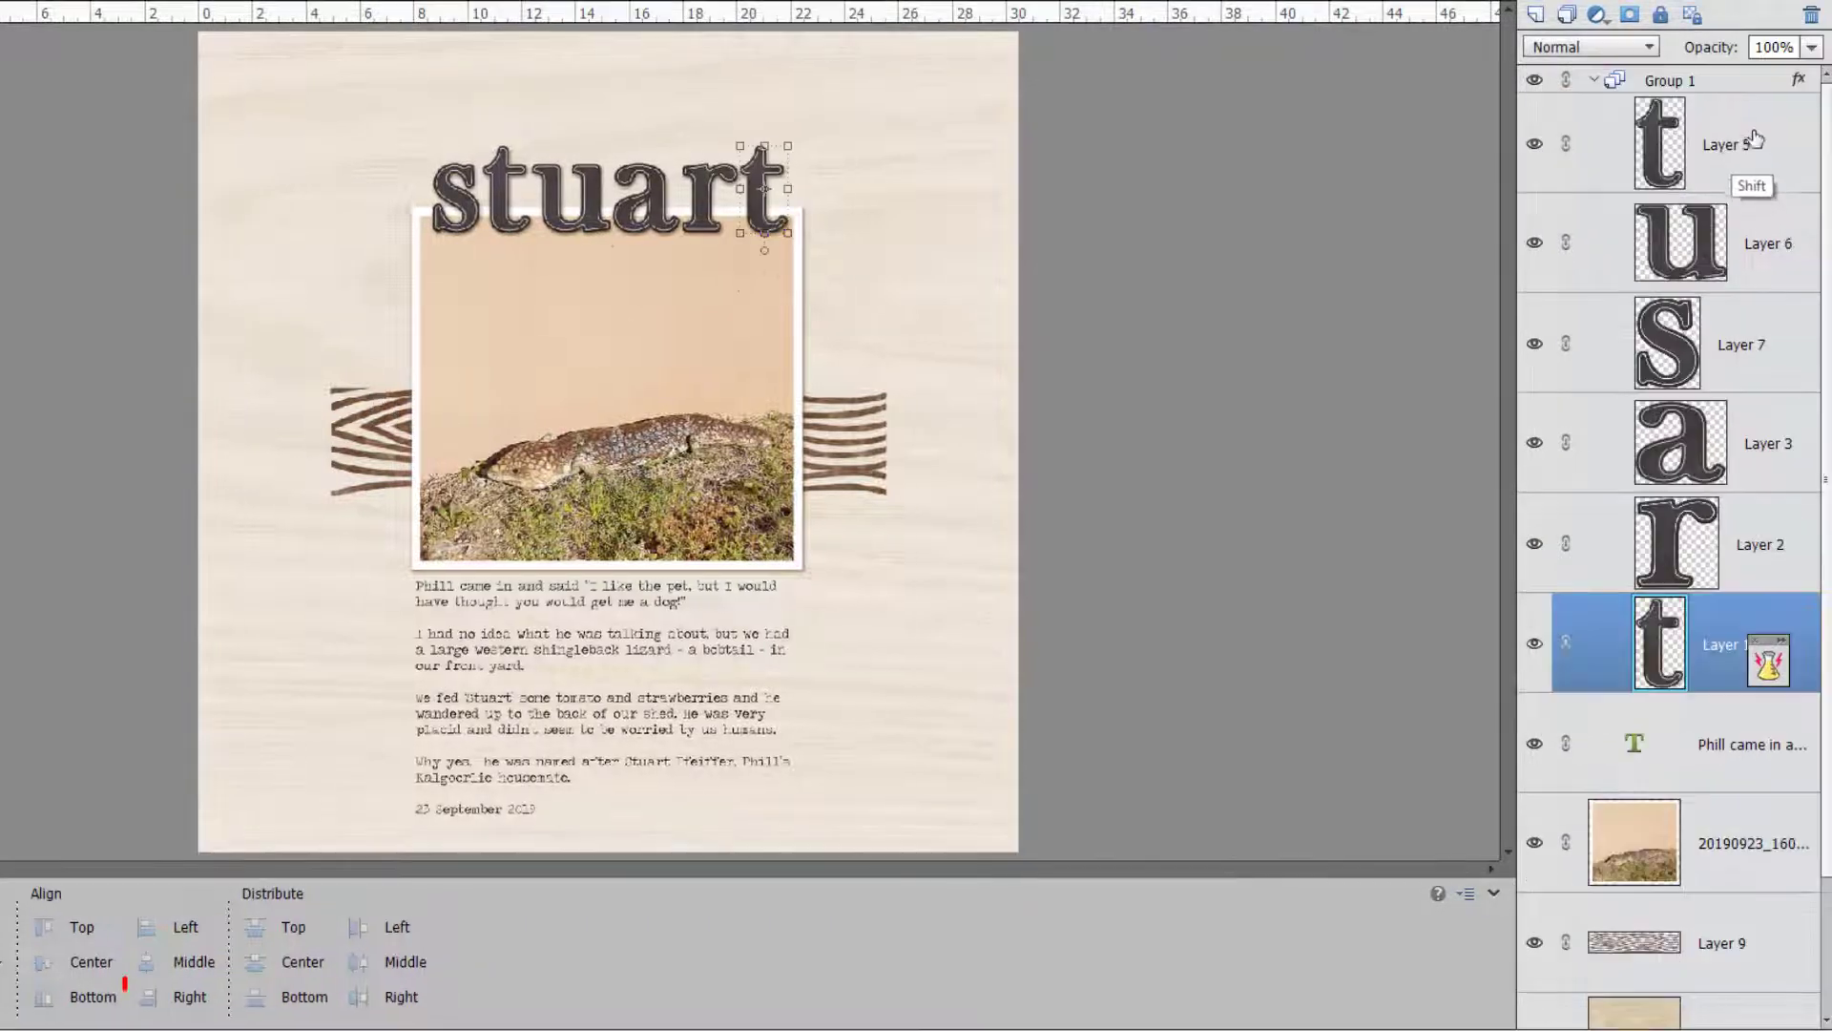
# - Reselect the six title letters, try aligning them by right edges and by horizontal centers, and undo the alignment
pyautogui.keyDown('shift'); pyautogui.click(1753, 141); pyautogui.keyUp('shift')
pyautogui.click(176, 996)
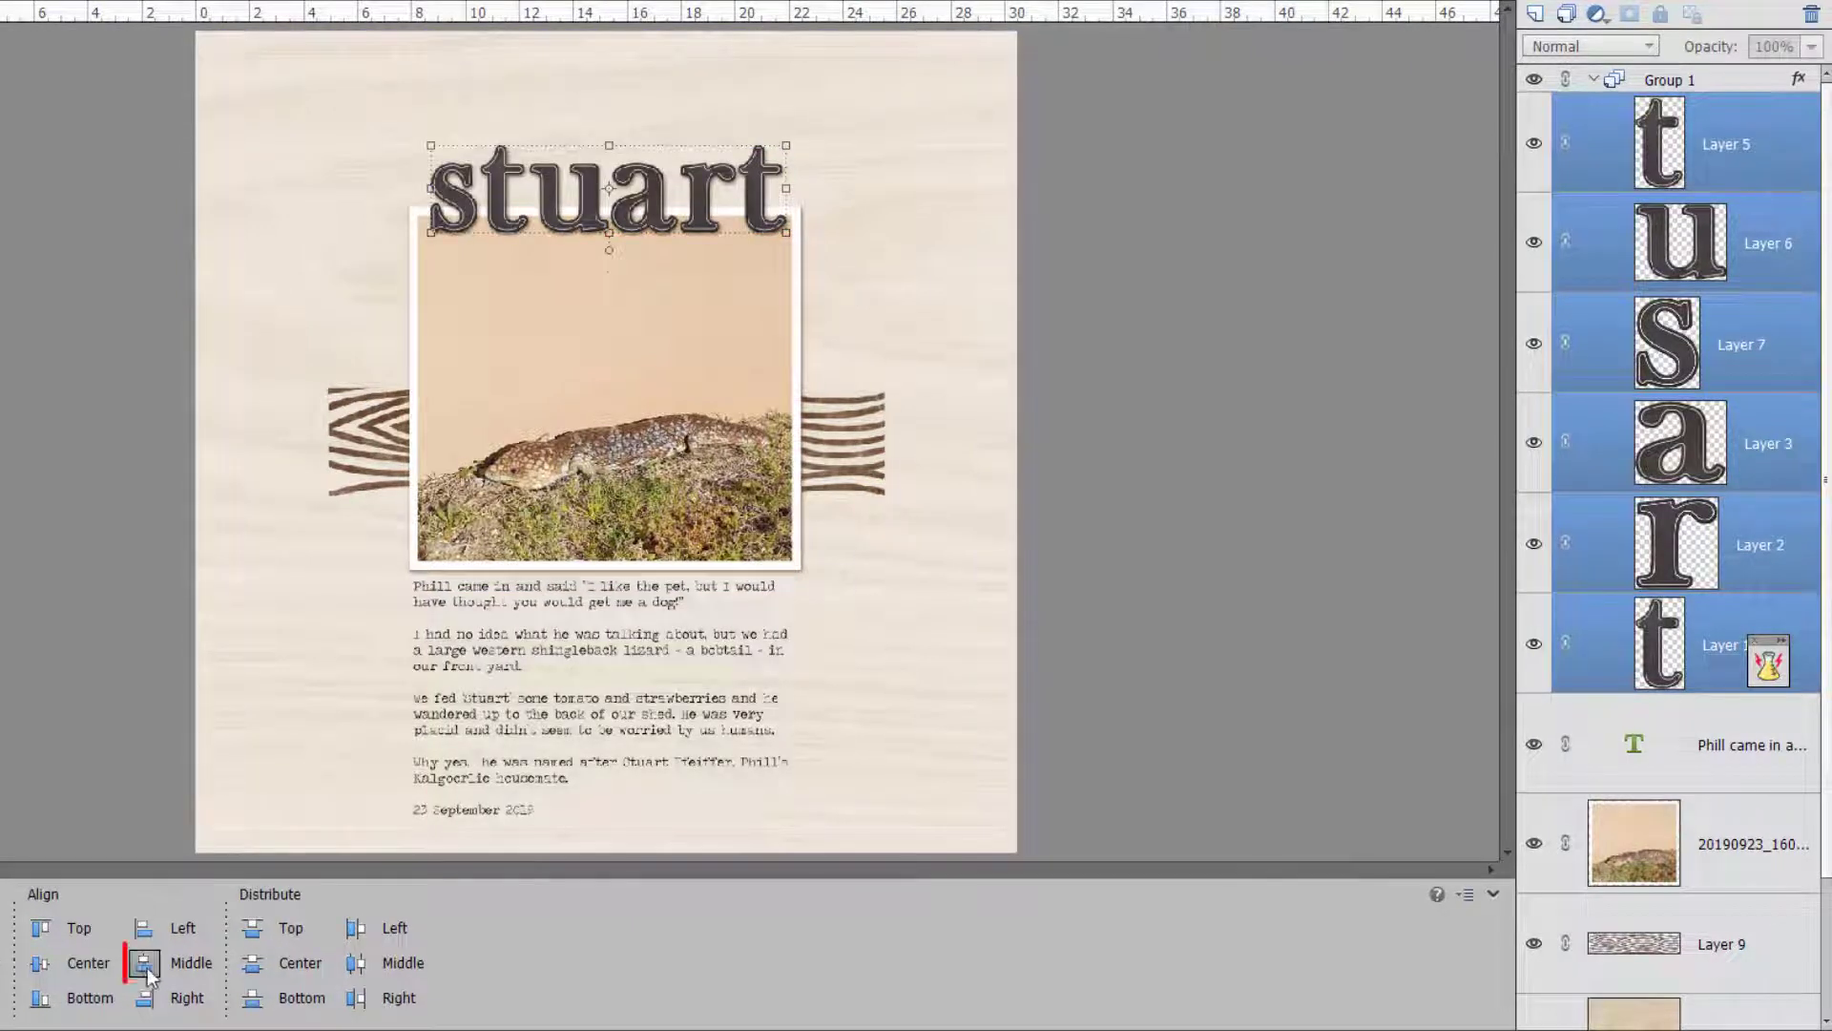
pyautogui.click(146, 962)
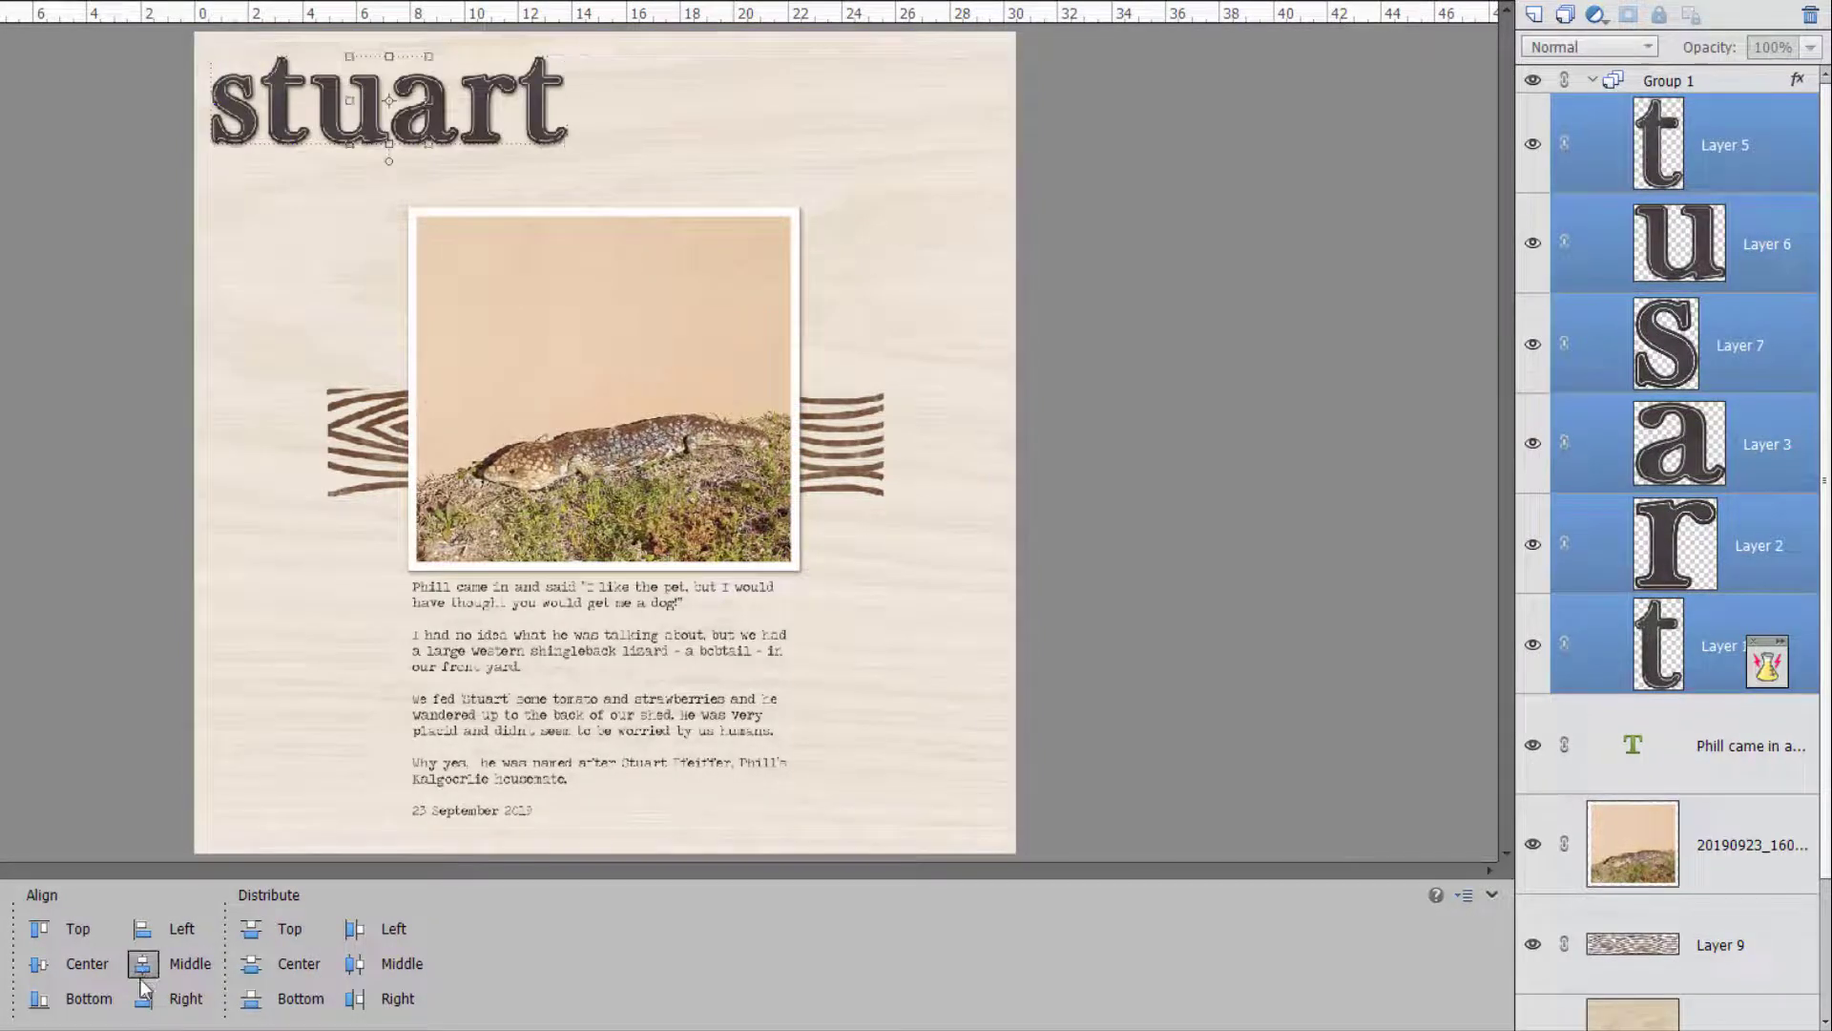
pyautogui.click(143, 967)
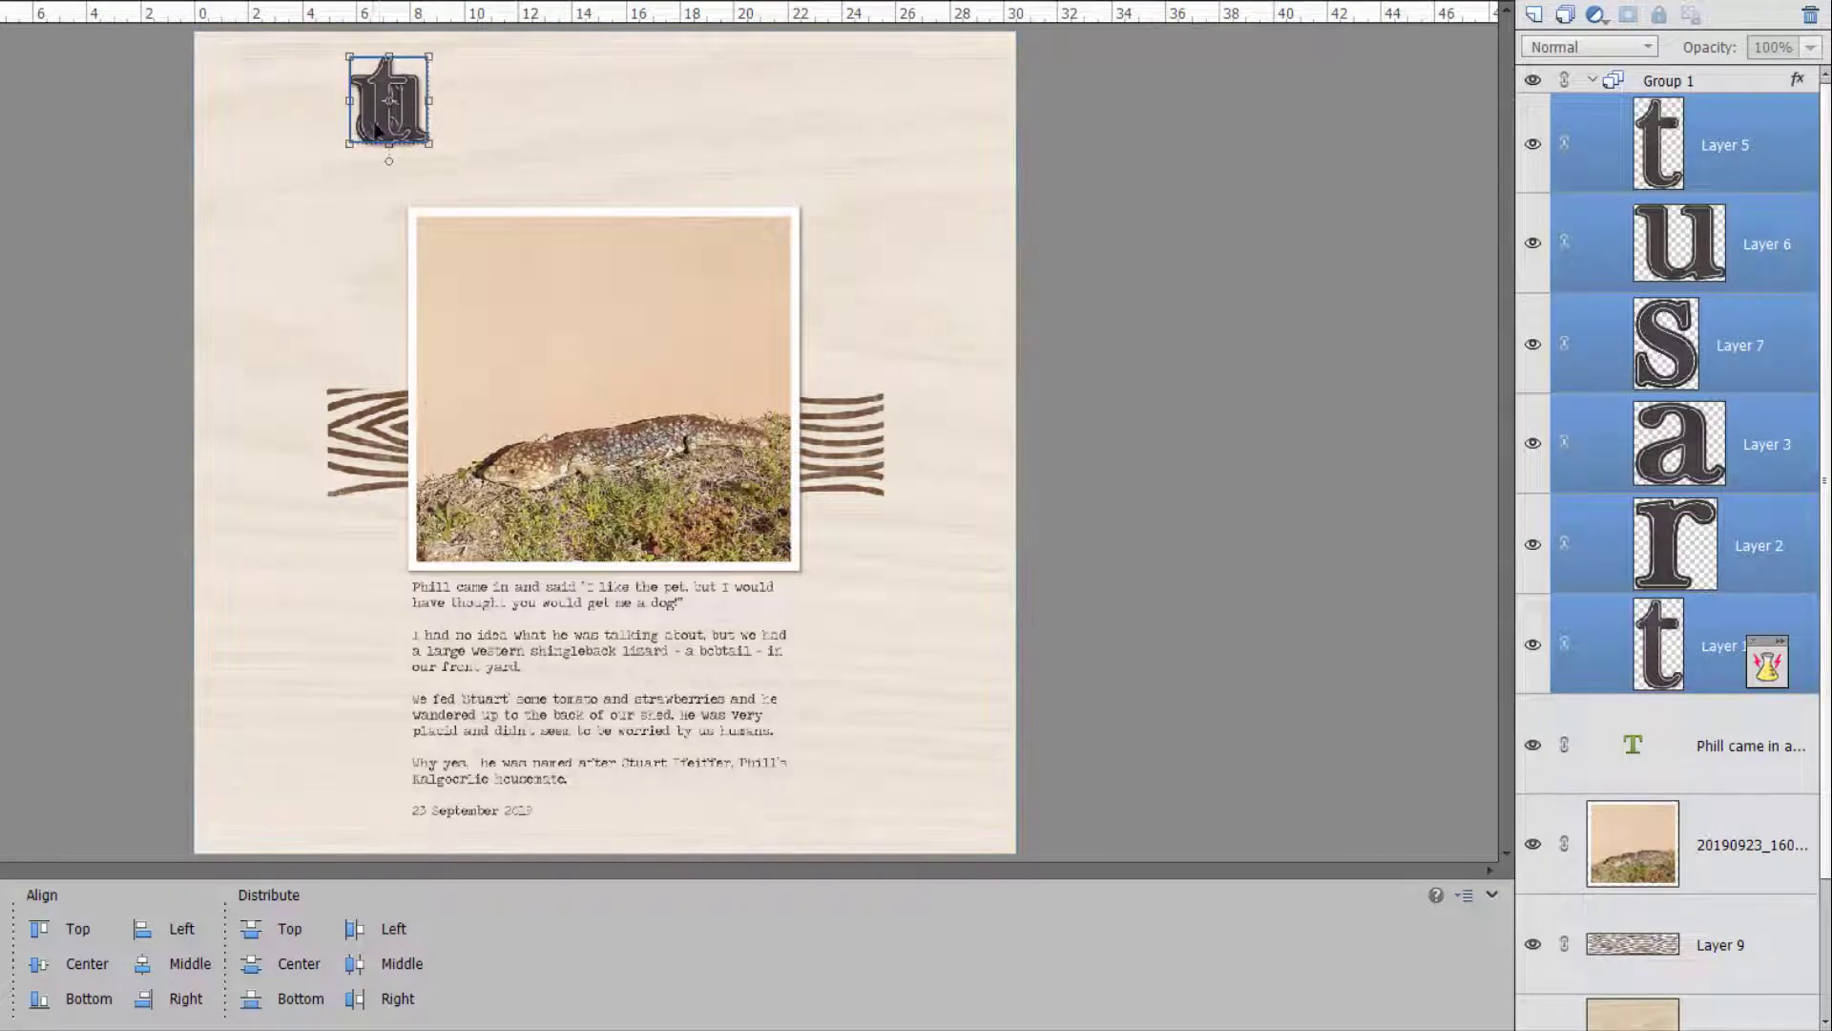
pyautogui.hotkey('ctrl', 'z')
pyautogui.hotkey('ctrl', 'z')
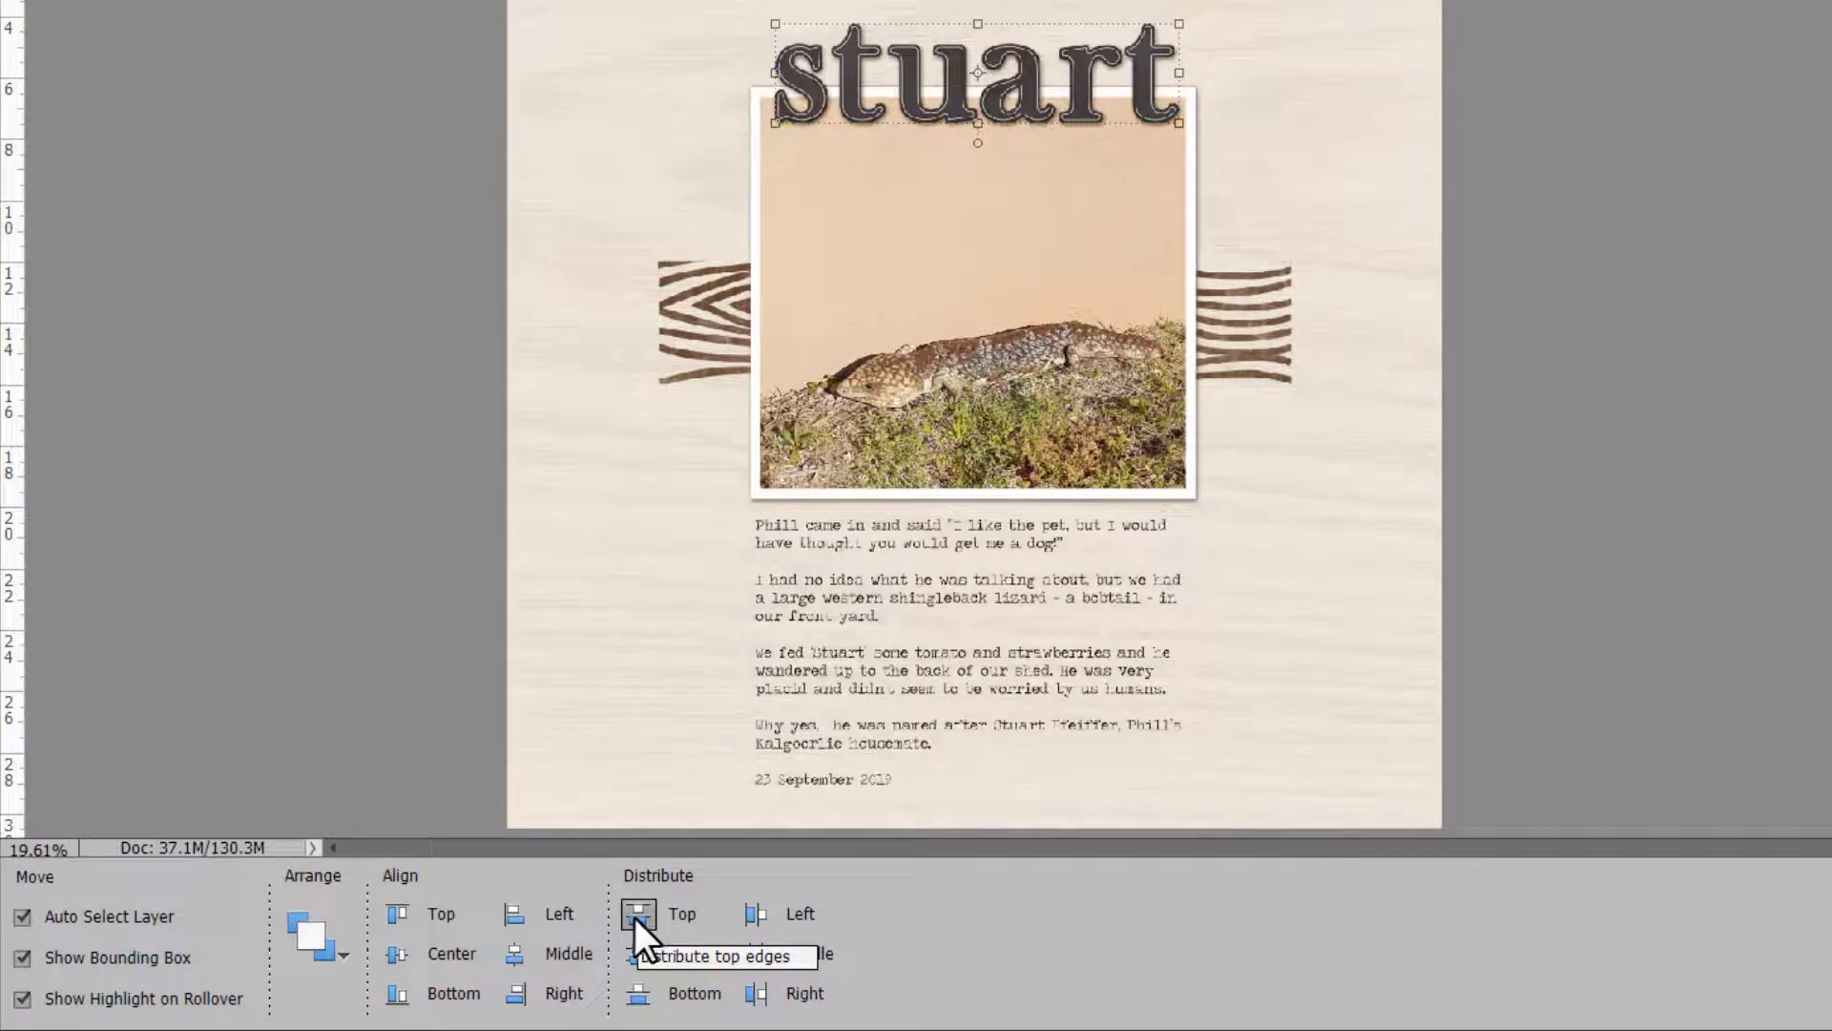
# - Try distributing the title letters vertically by their top edges, centers and bottom edges in turn
pyautogui.click(638, 914)
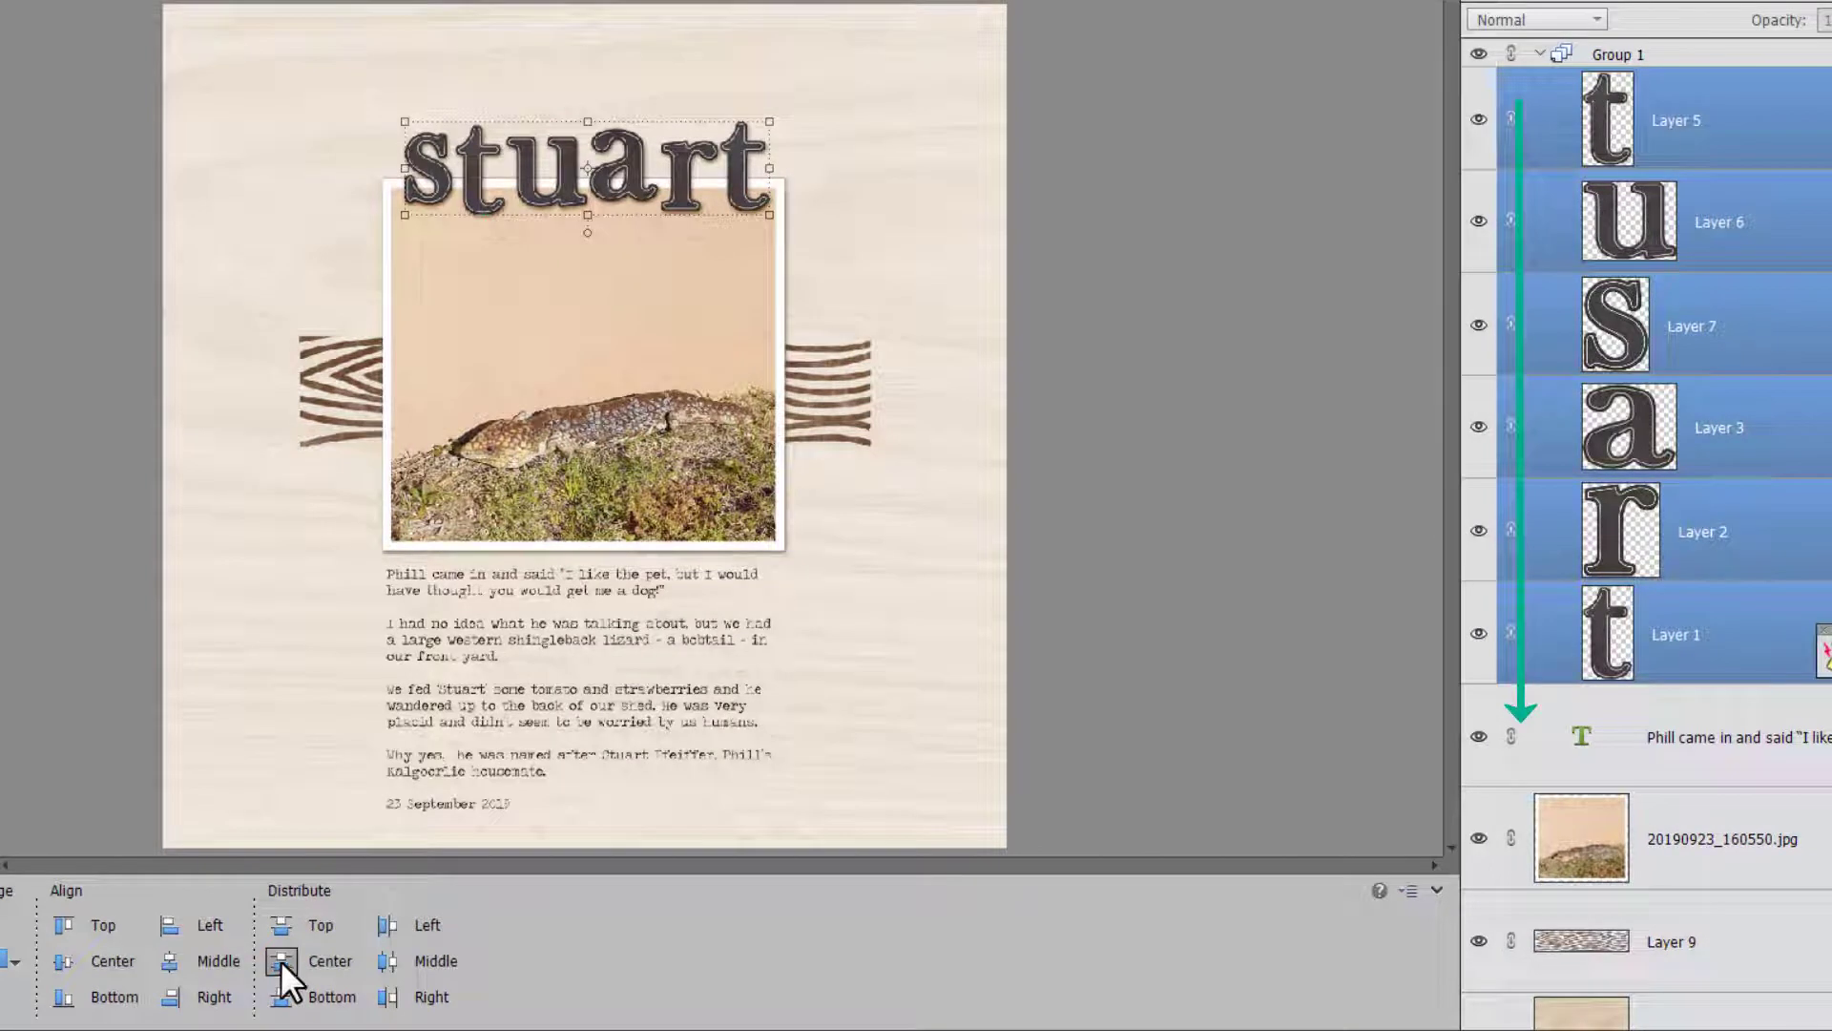
pyautogui.click(282, 964)
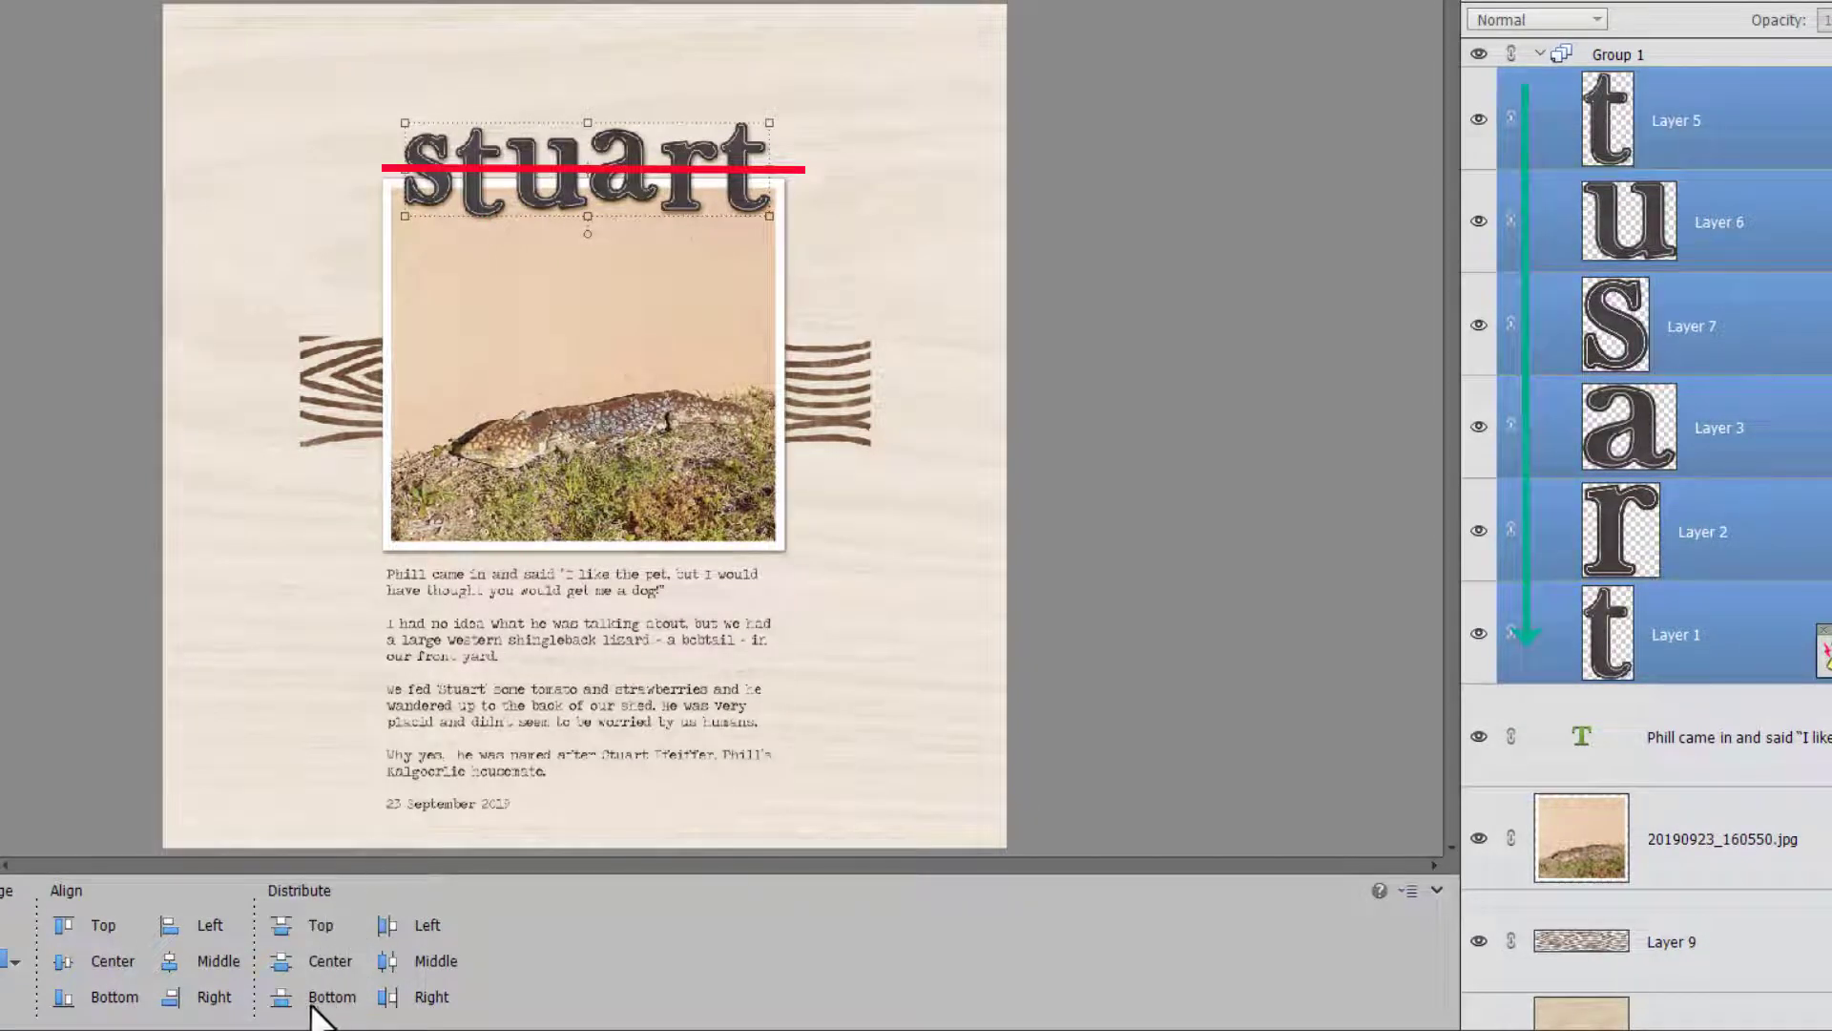
pyautogui.click(307, 1000)
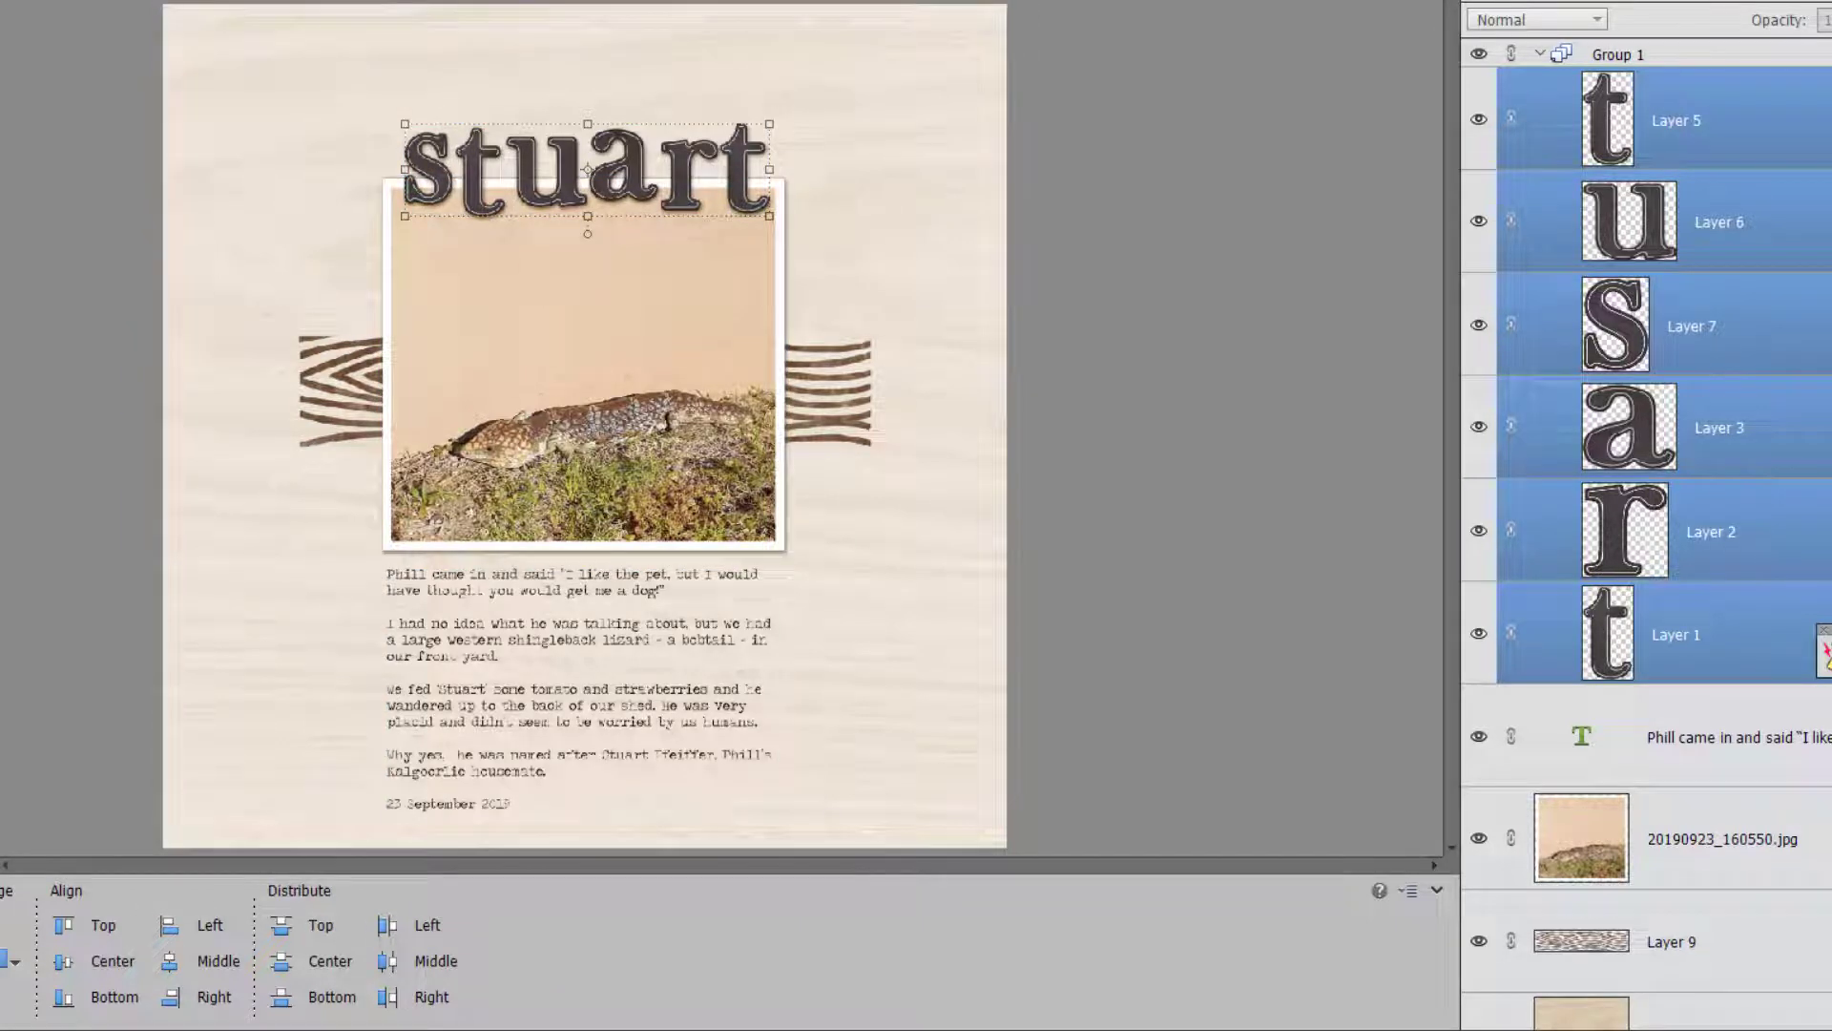
# - Distribute the title letters horizontally by their left edges and by their right edges
pyautogui.click(393, 931)
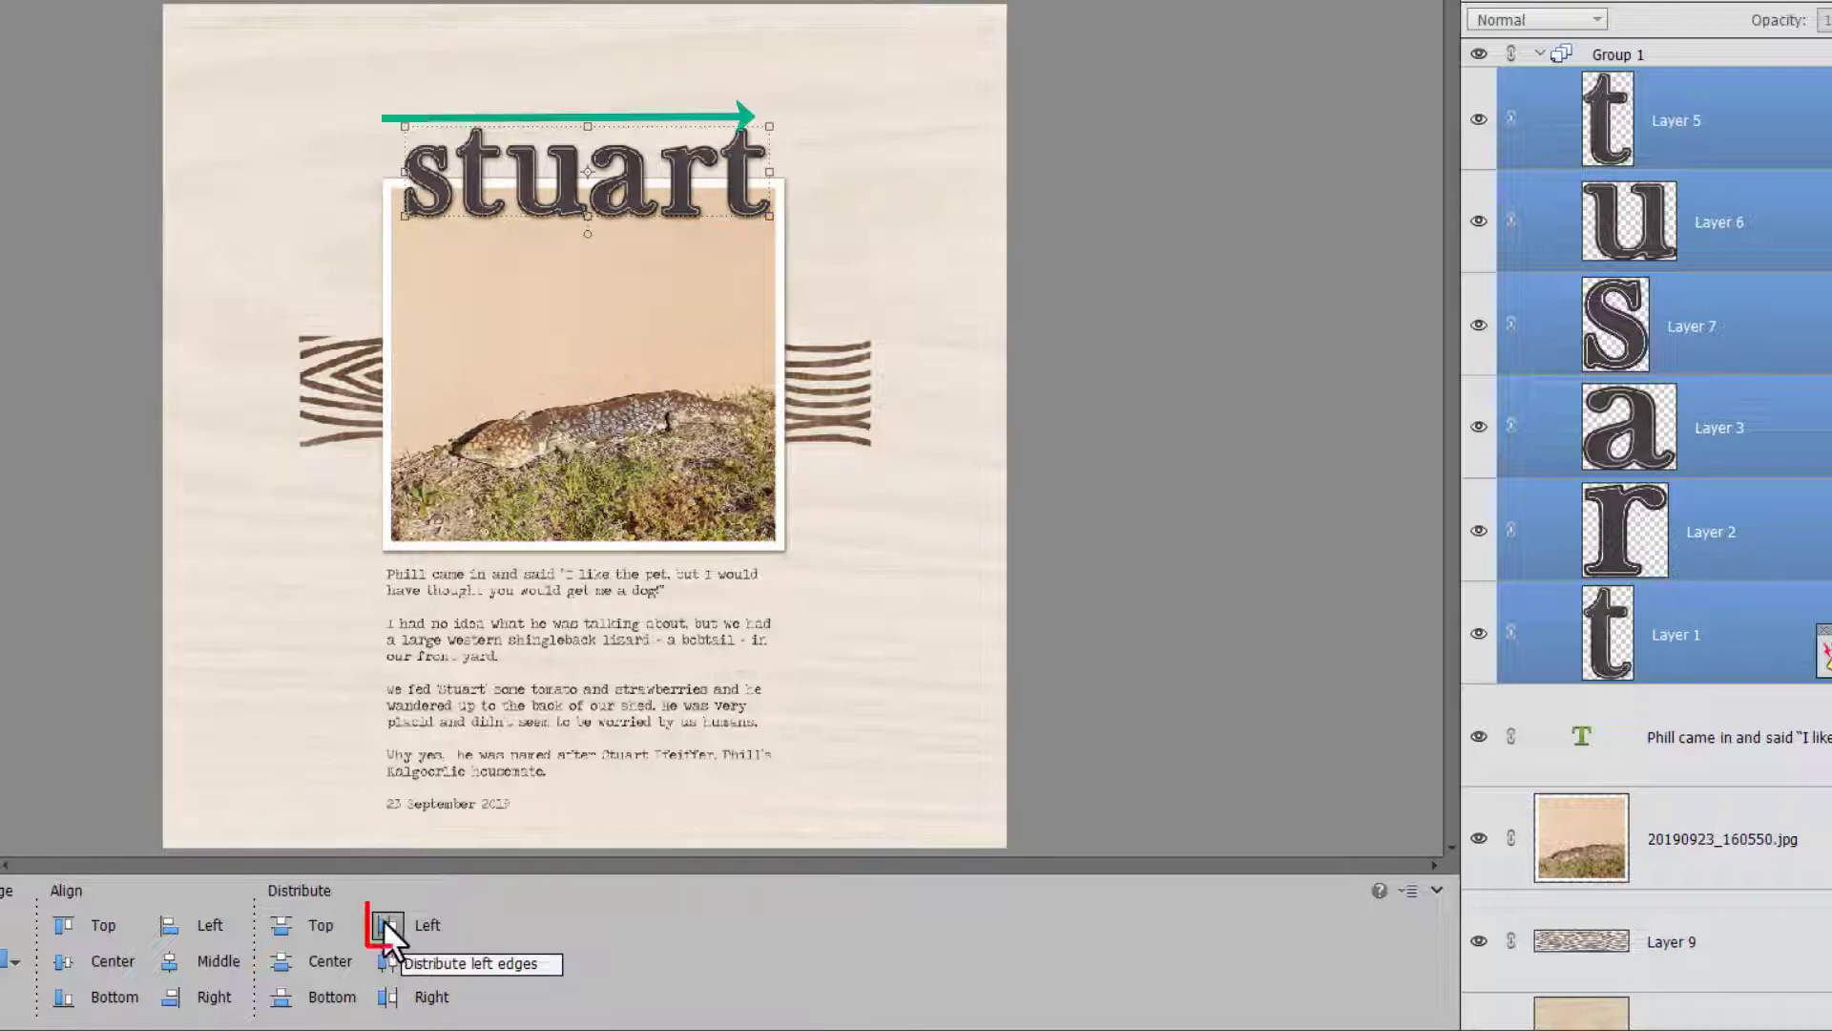
pyautogui.click(384, 922)
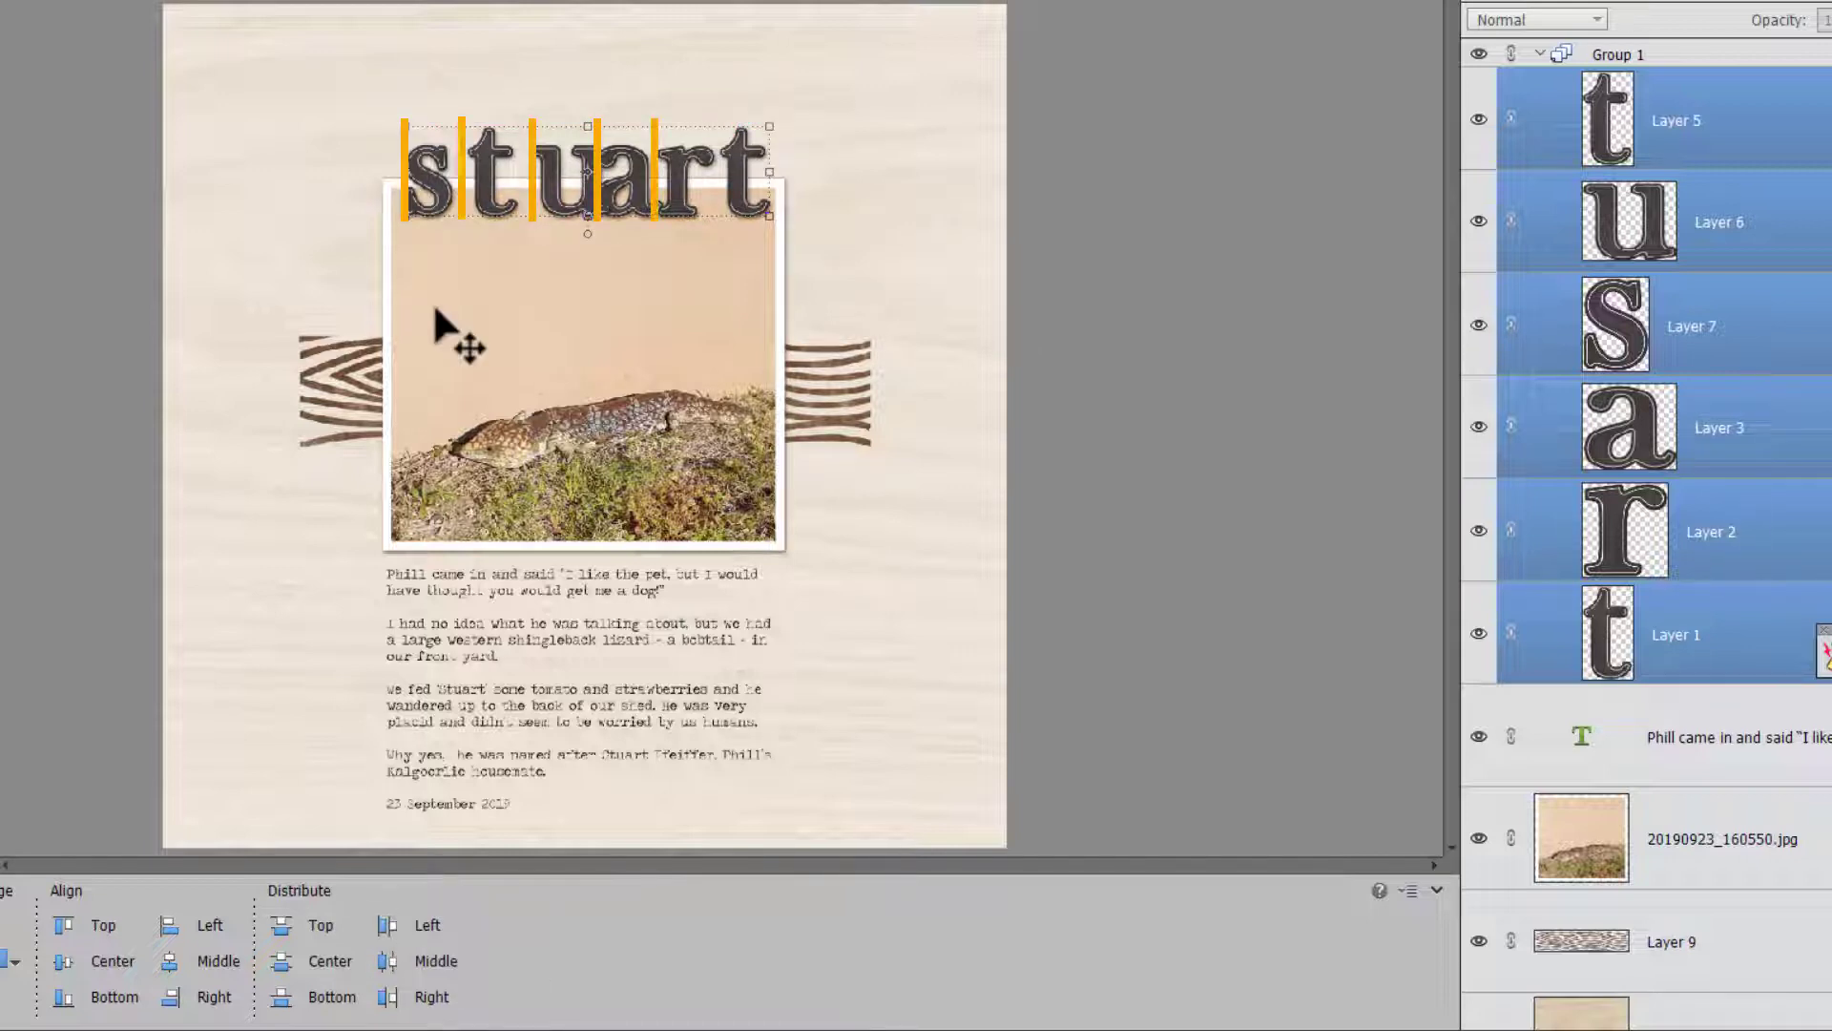
pyautogui.click(386, 997)
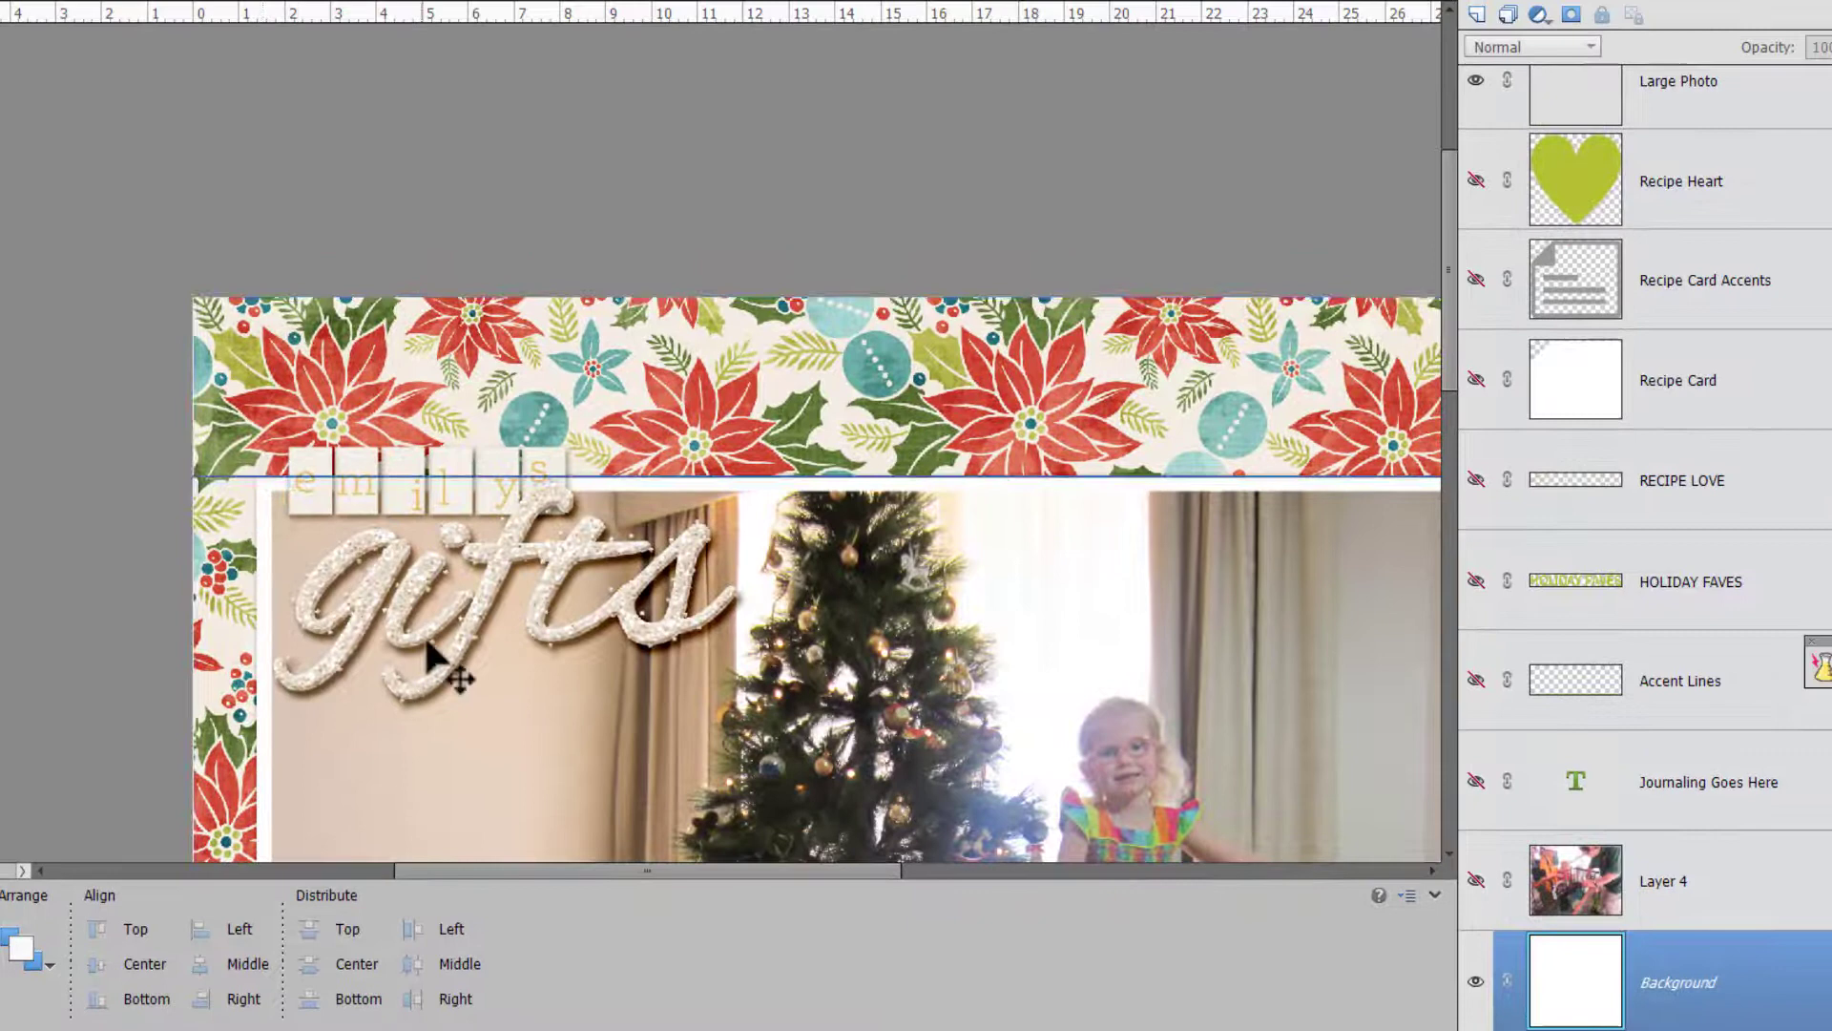
# - Select the glittery gifts title on the Christmas page and clear that selection again
pyautogui.click(445, 570)
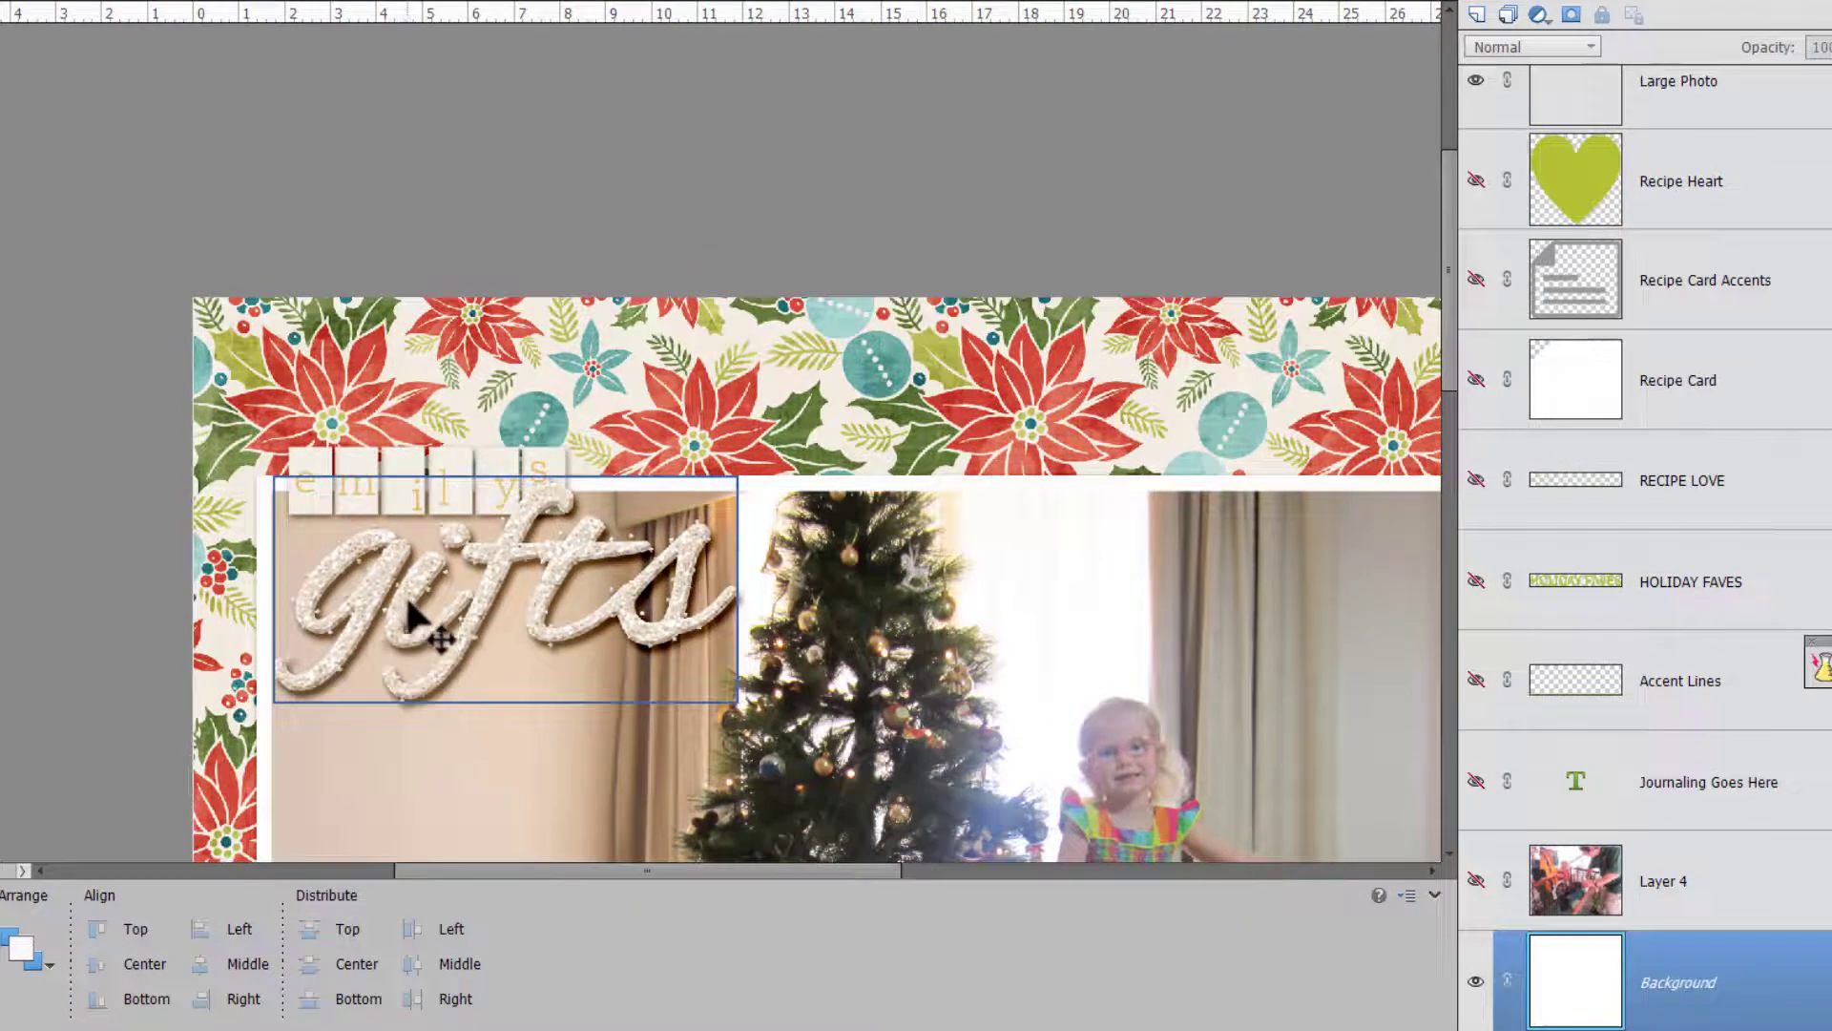
pyautogui.click(411, 615)
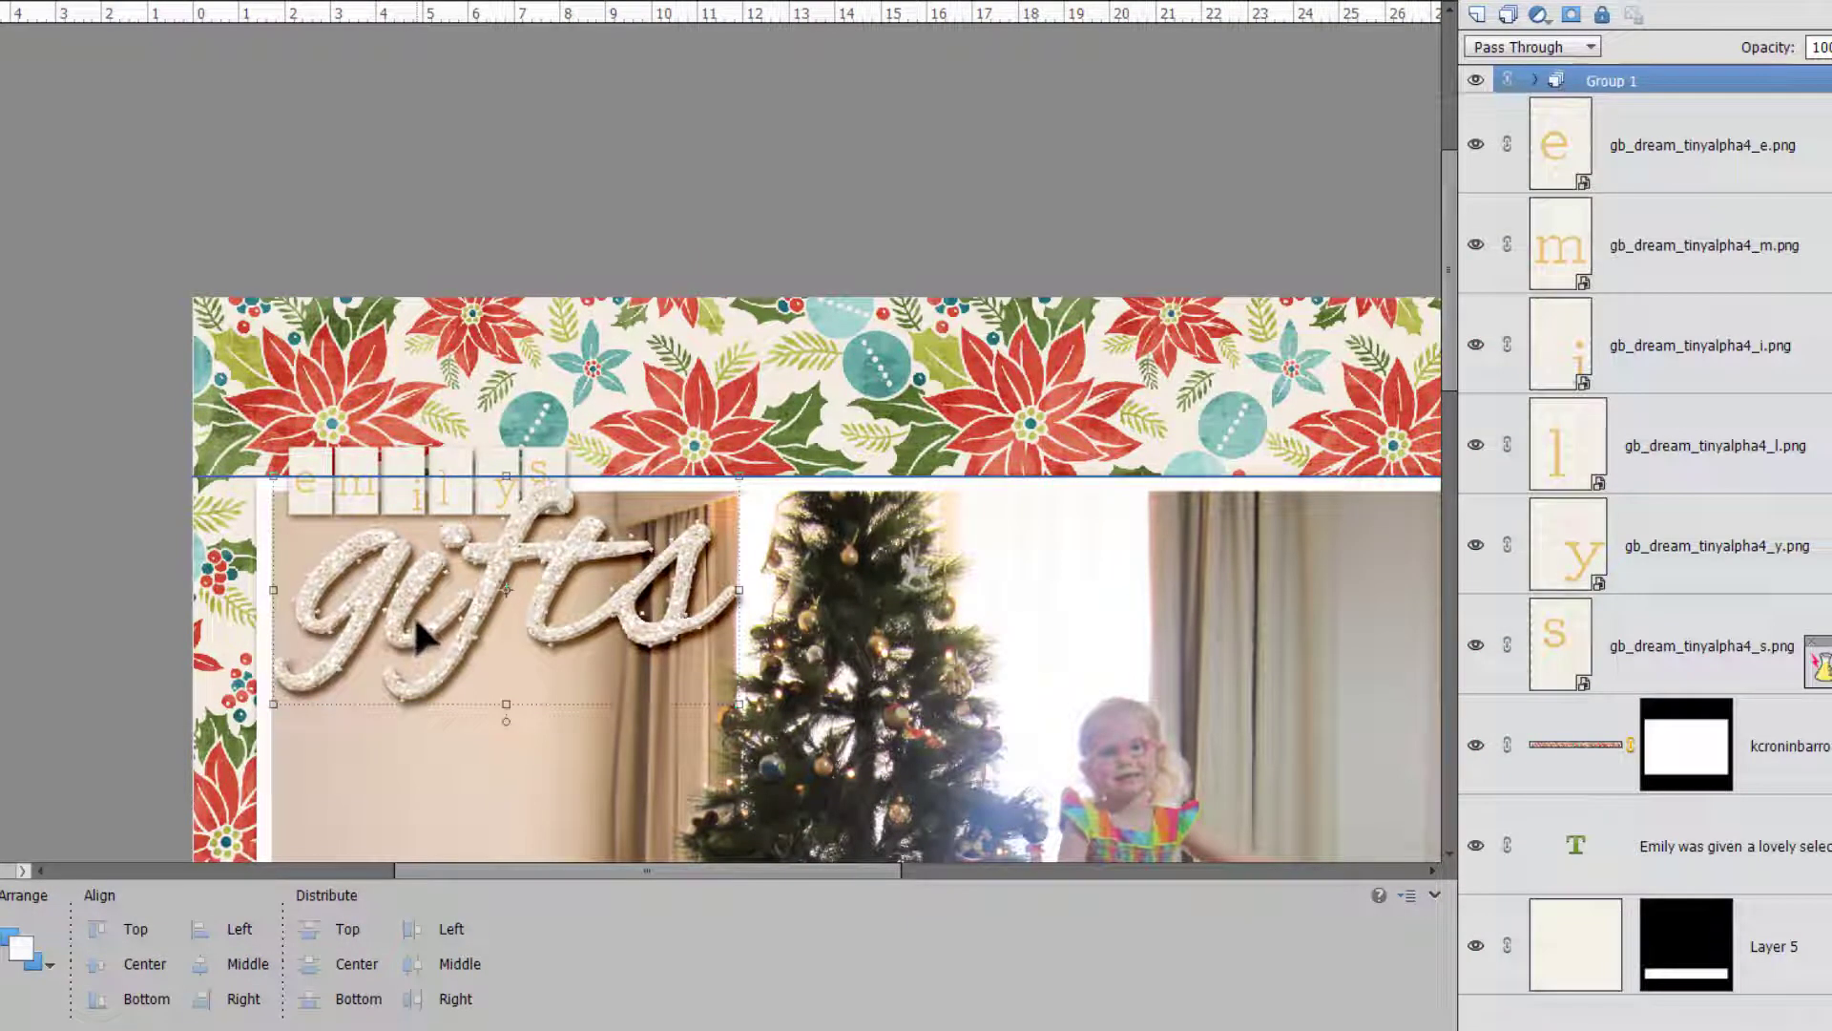
pyautogui.click(165, 339)
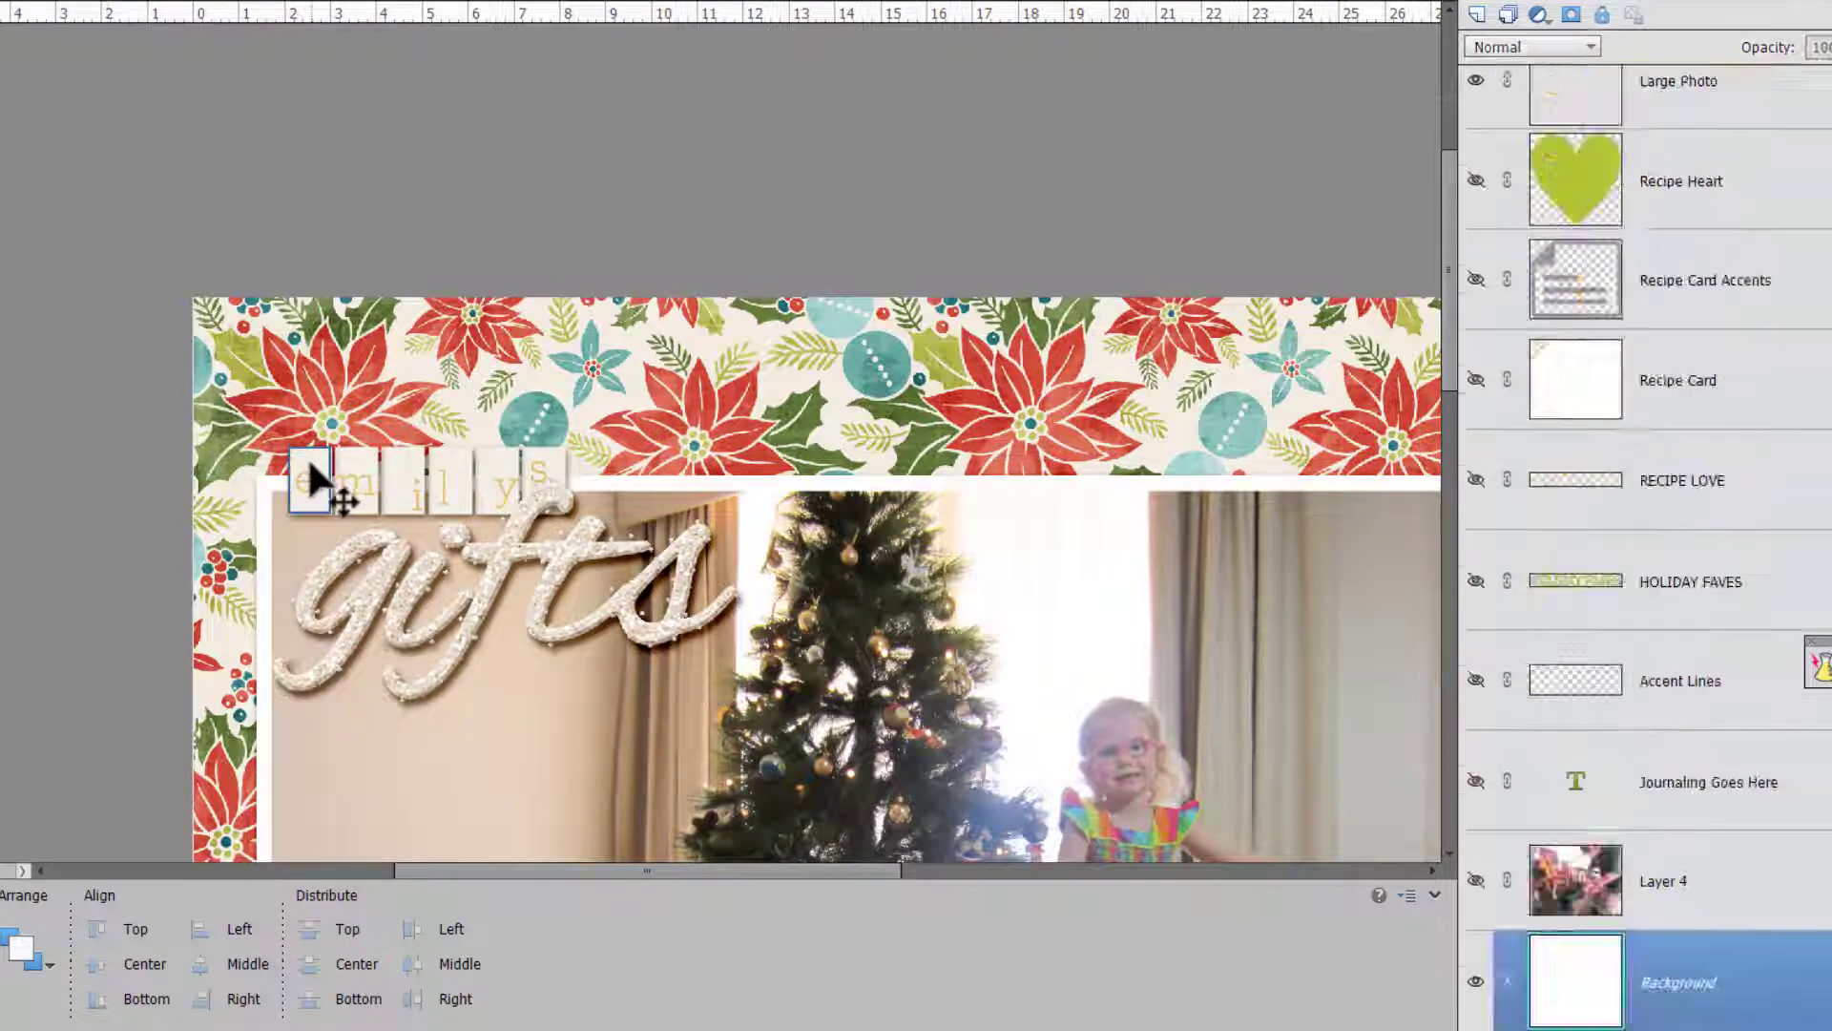
# - Select the six small letter tiles above the gifts title together, starting with the e tile
pyautogui.click(307, 456)
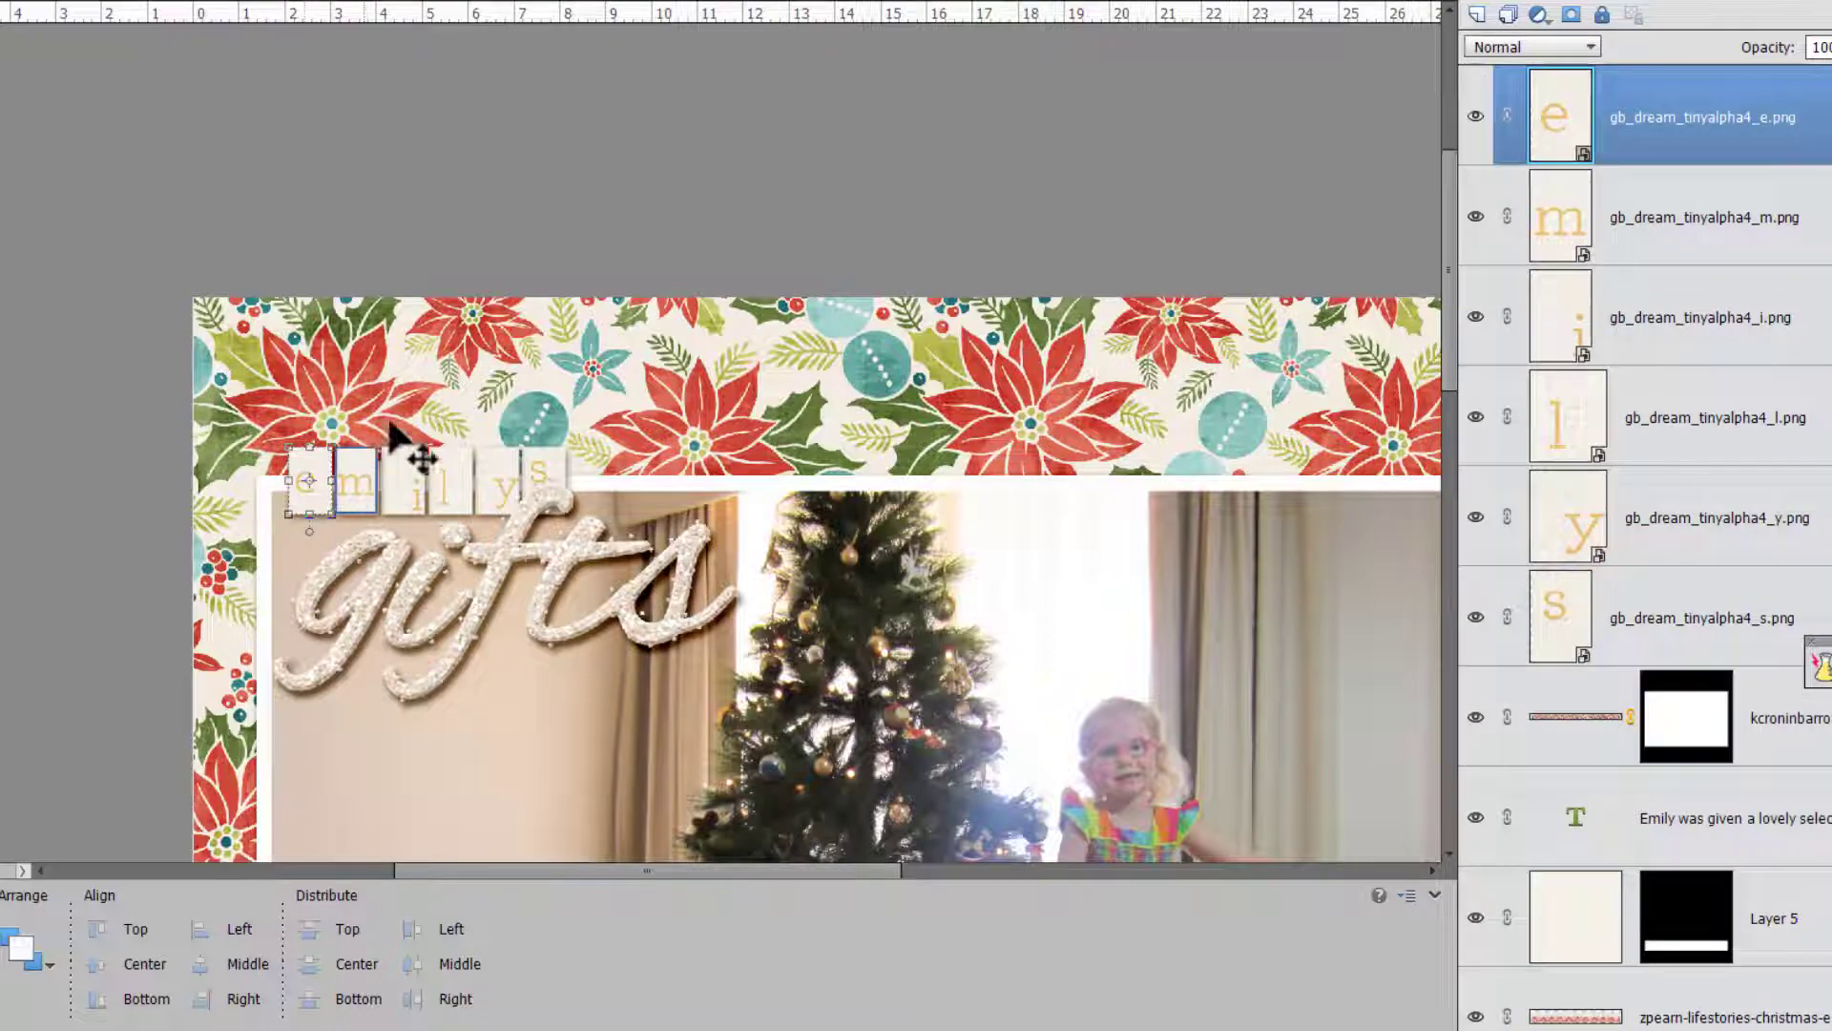
pyautogui.keyDown('shift'); pyautogui.click(357, 463); pyautogui.keyUp('shift')
pyautogui.keyDown('shift'); pyautogui.click(398, 466); pyautogui.keyUp('shift')
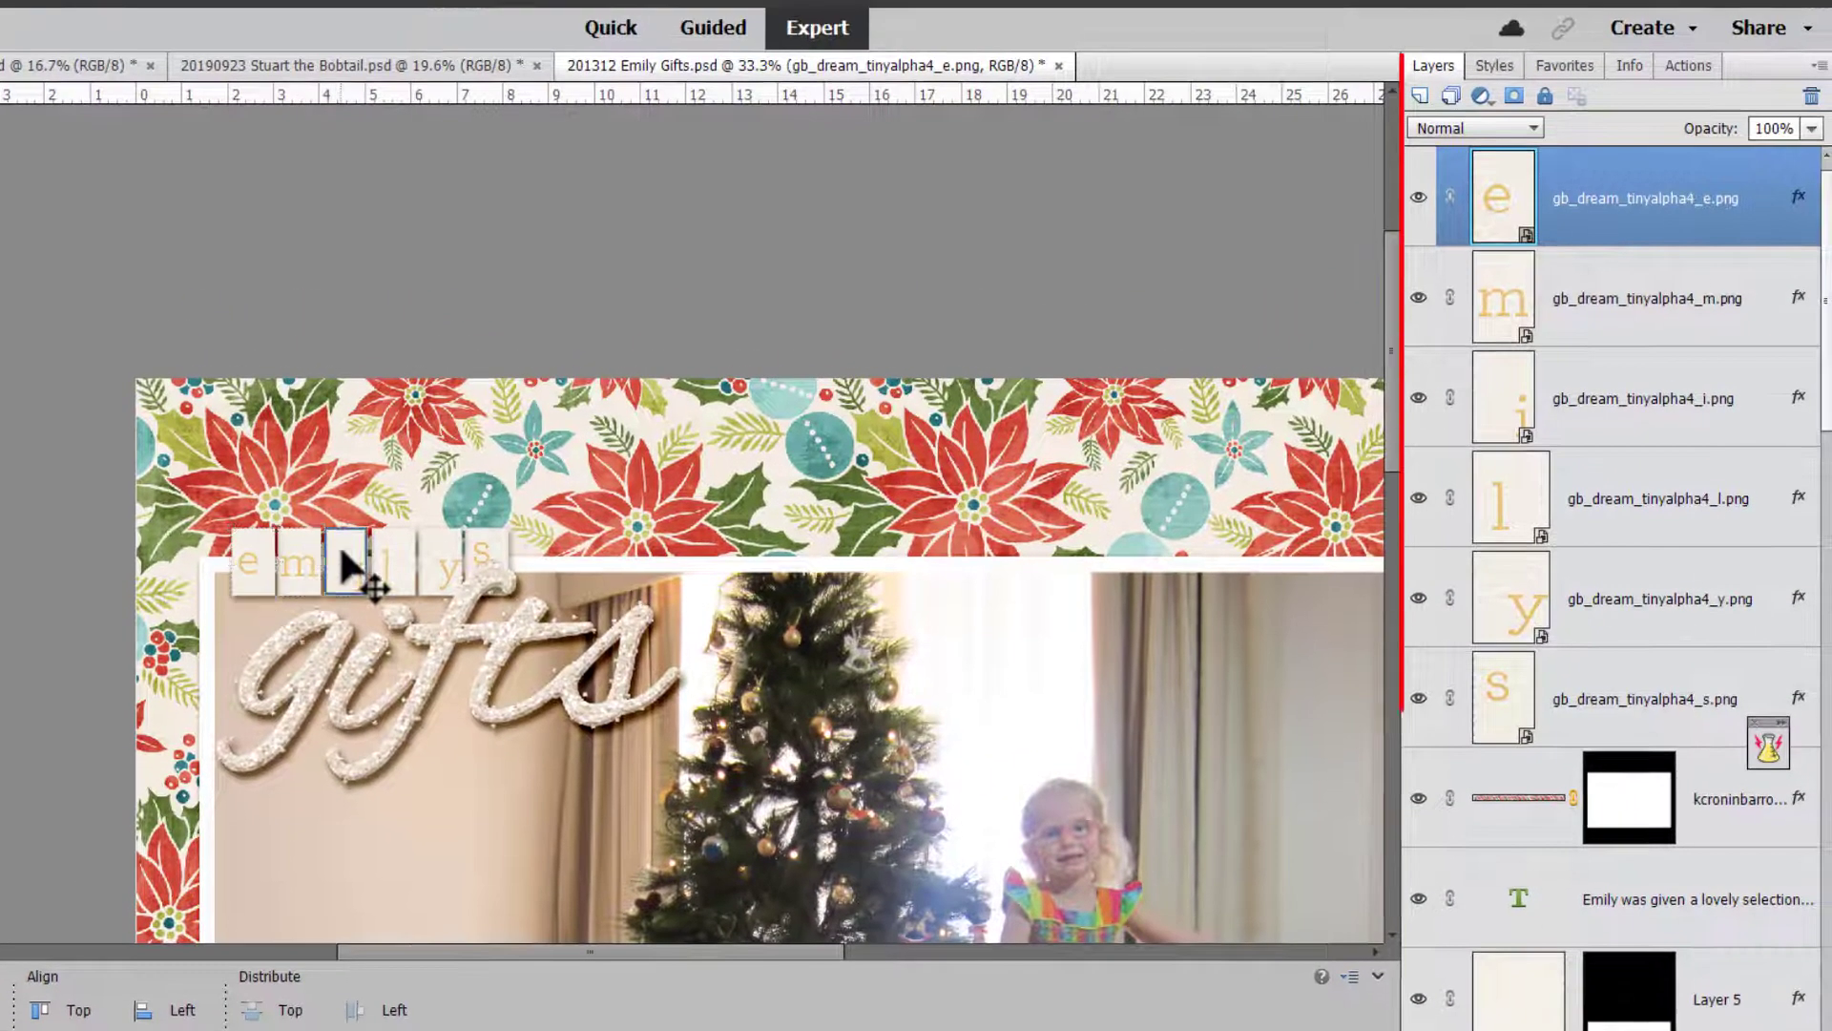
pyautogui.keyDown('shift'); pyautogui.click(394, 560); pyautogui.keyUp('shift')
pyautogui.keyDown('shift'); pyautogui.click(432, 571); pyautogui.keyUp('shift')
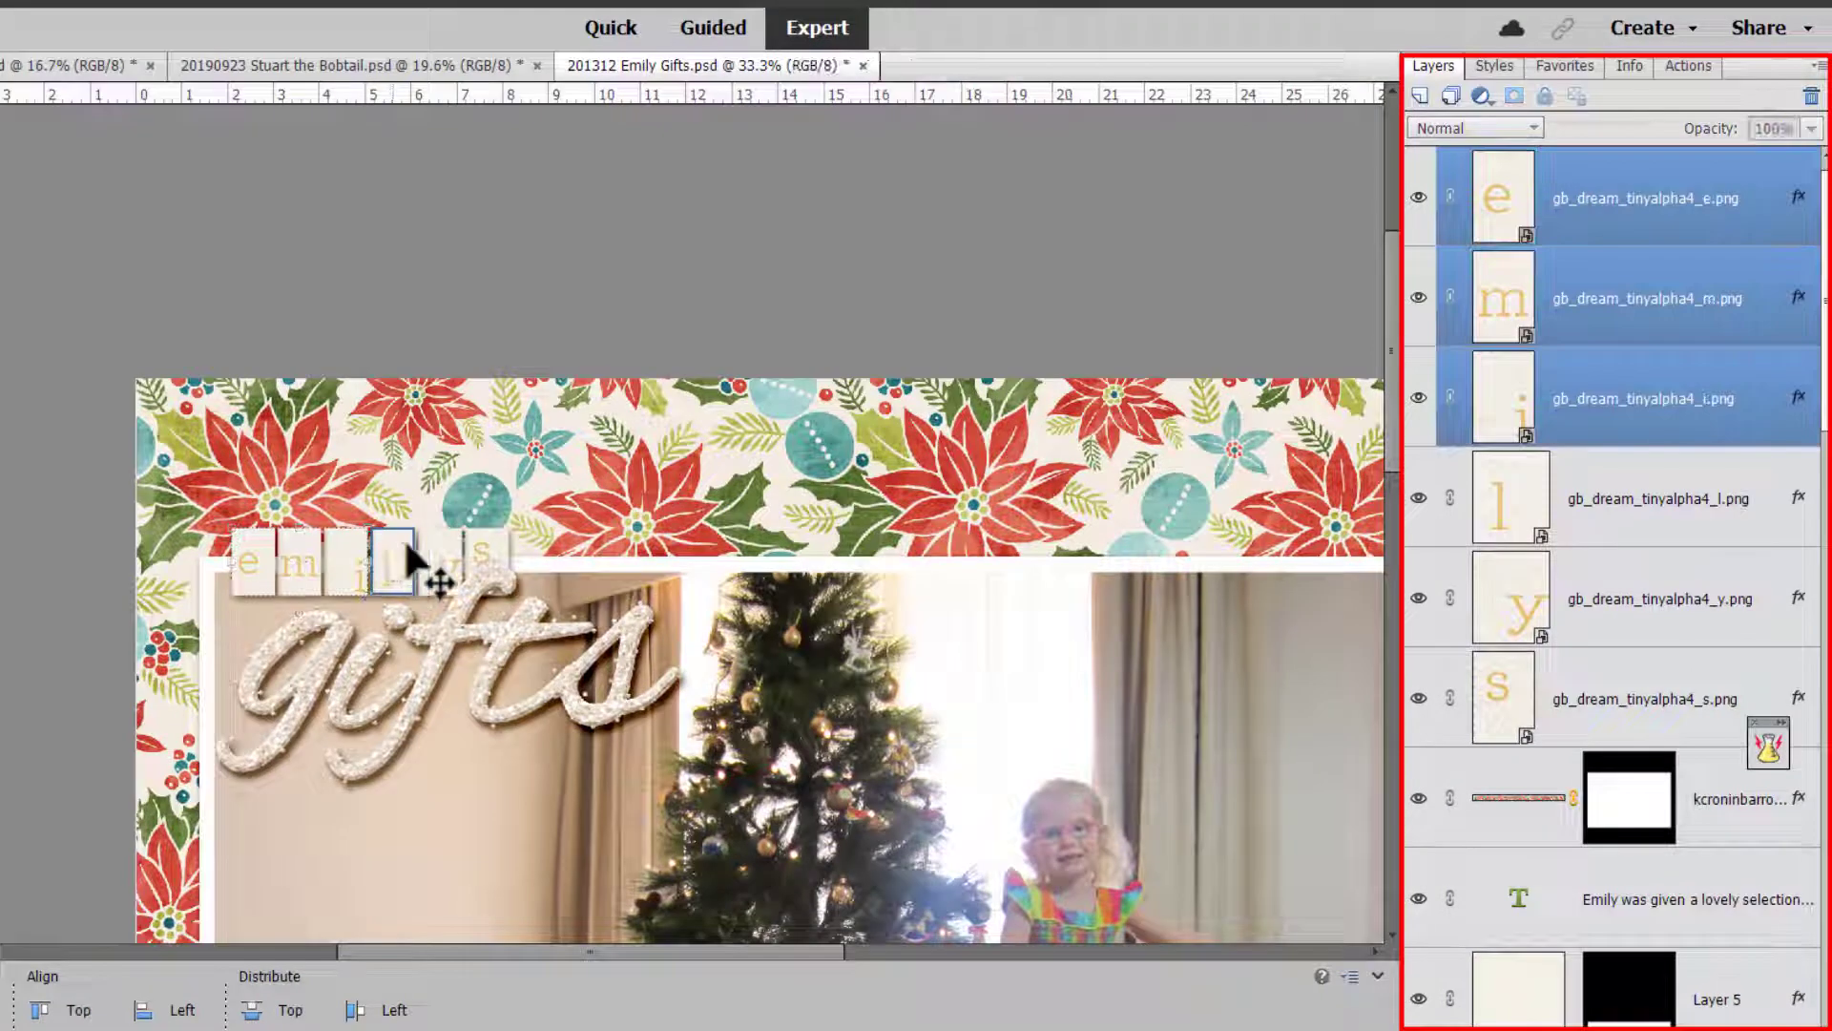
pyautogui.keyDown('shift'); pyautogui.click(484, 550); pyautogui.keyUp('shift')
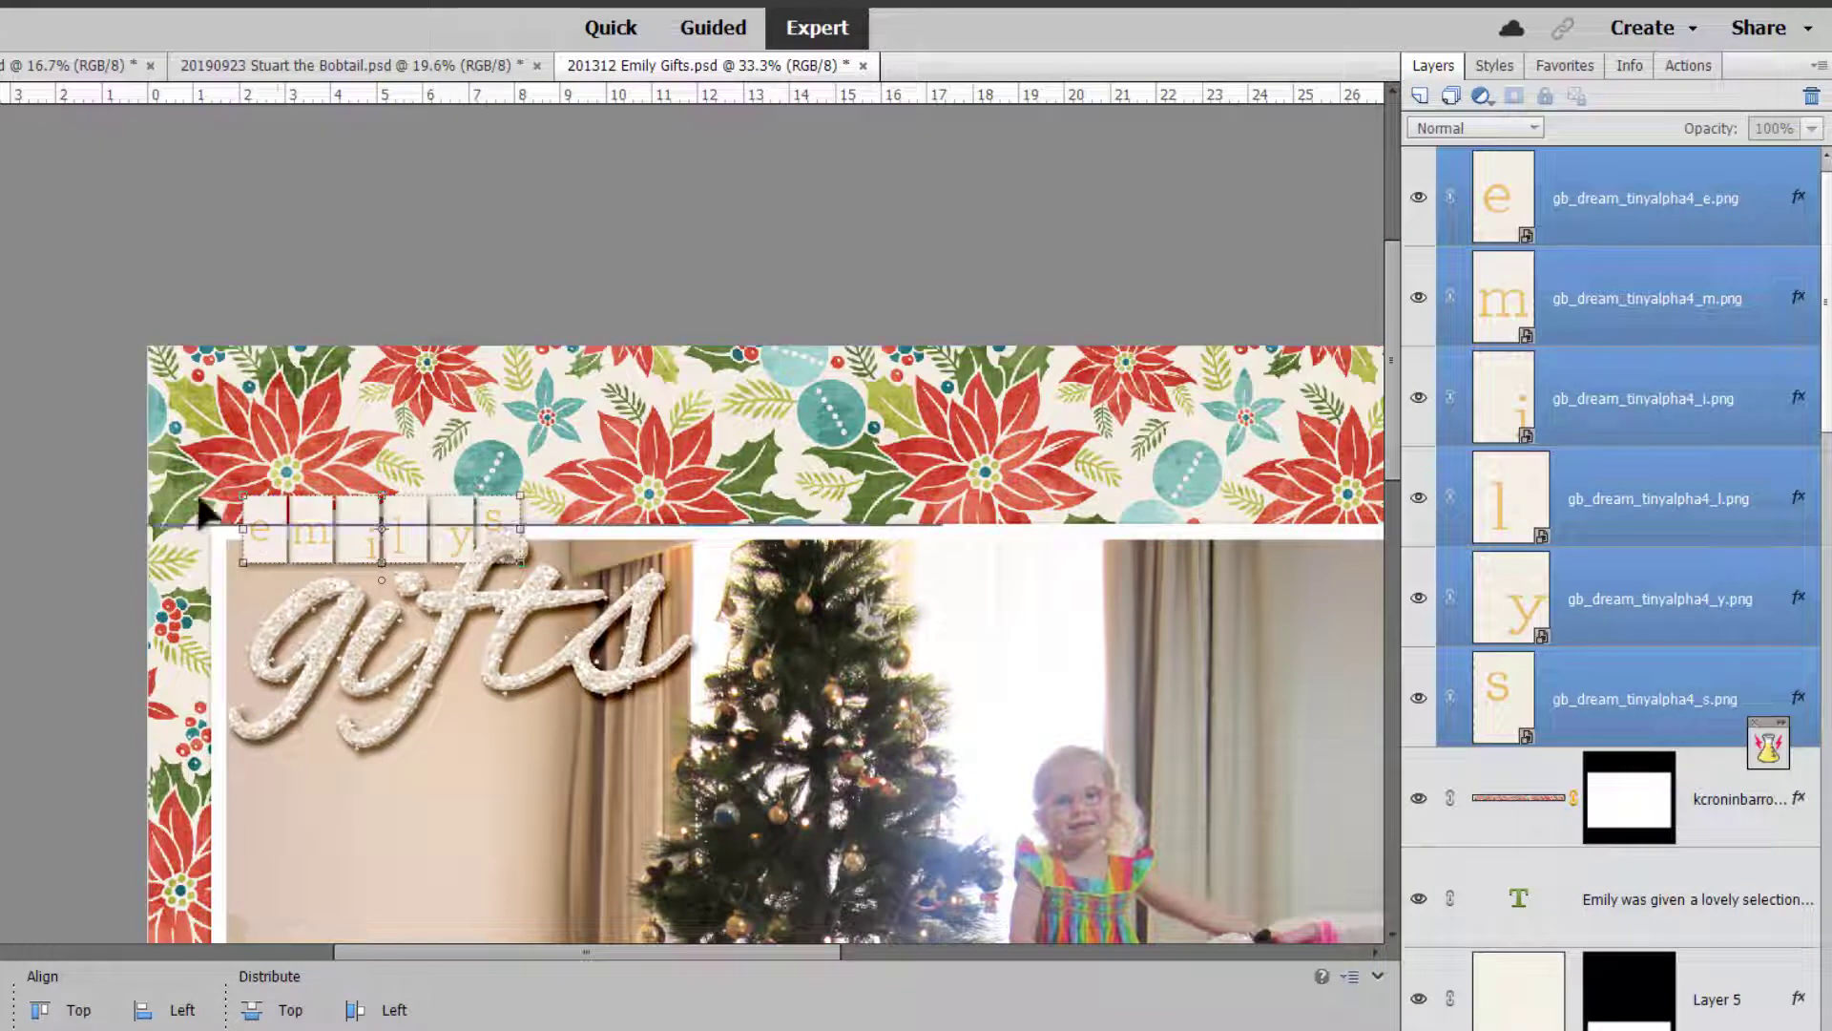
# - Clear the tile selection, try reselecting from the e and m tiles, and undo the accidental move
pyautogui.click(270, 491)
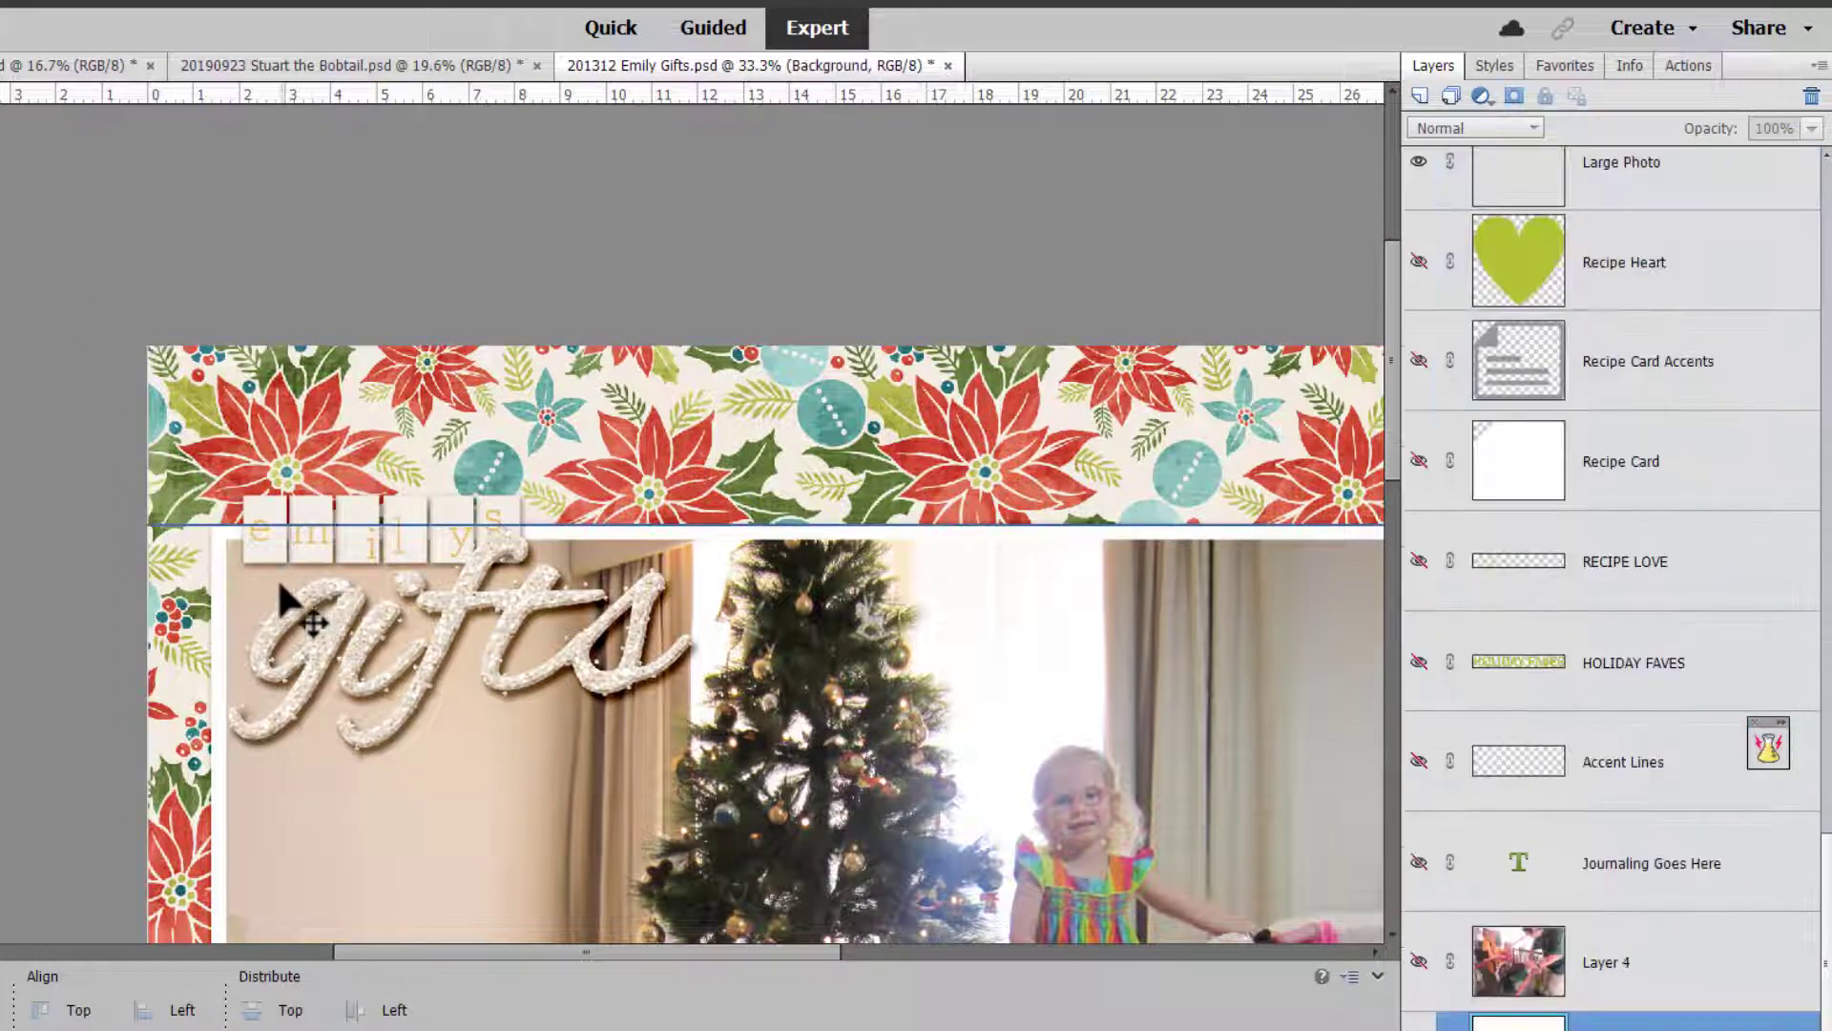
pyautogui.click(277, 513)
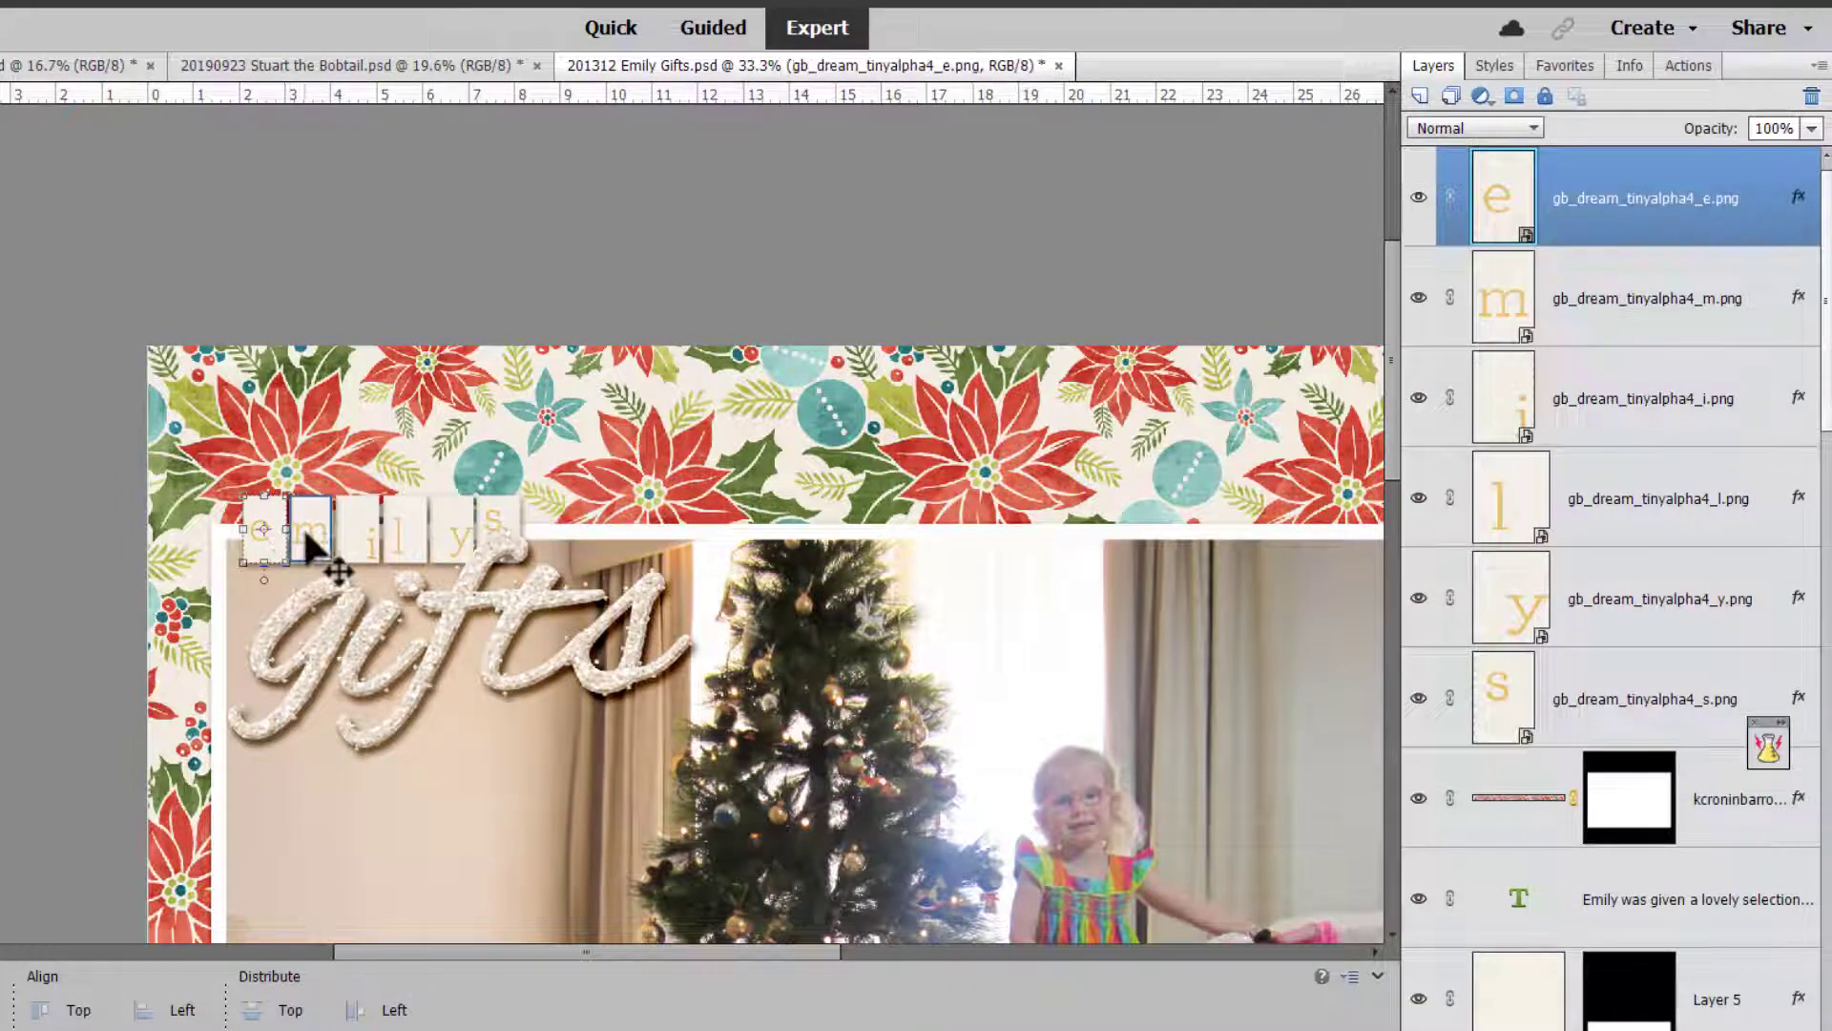
pyautogui.keyDown('shift'); pyautogui.click(315, 531); pyautogui.keyUp('shift')
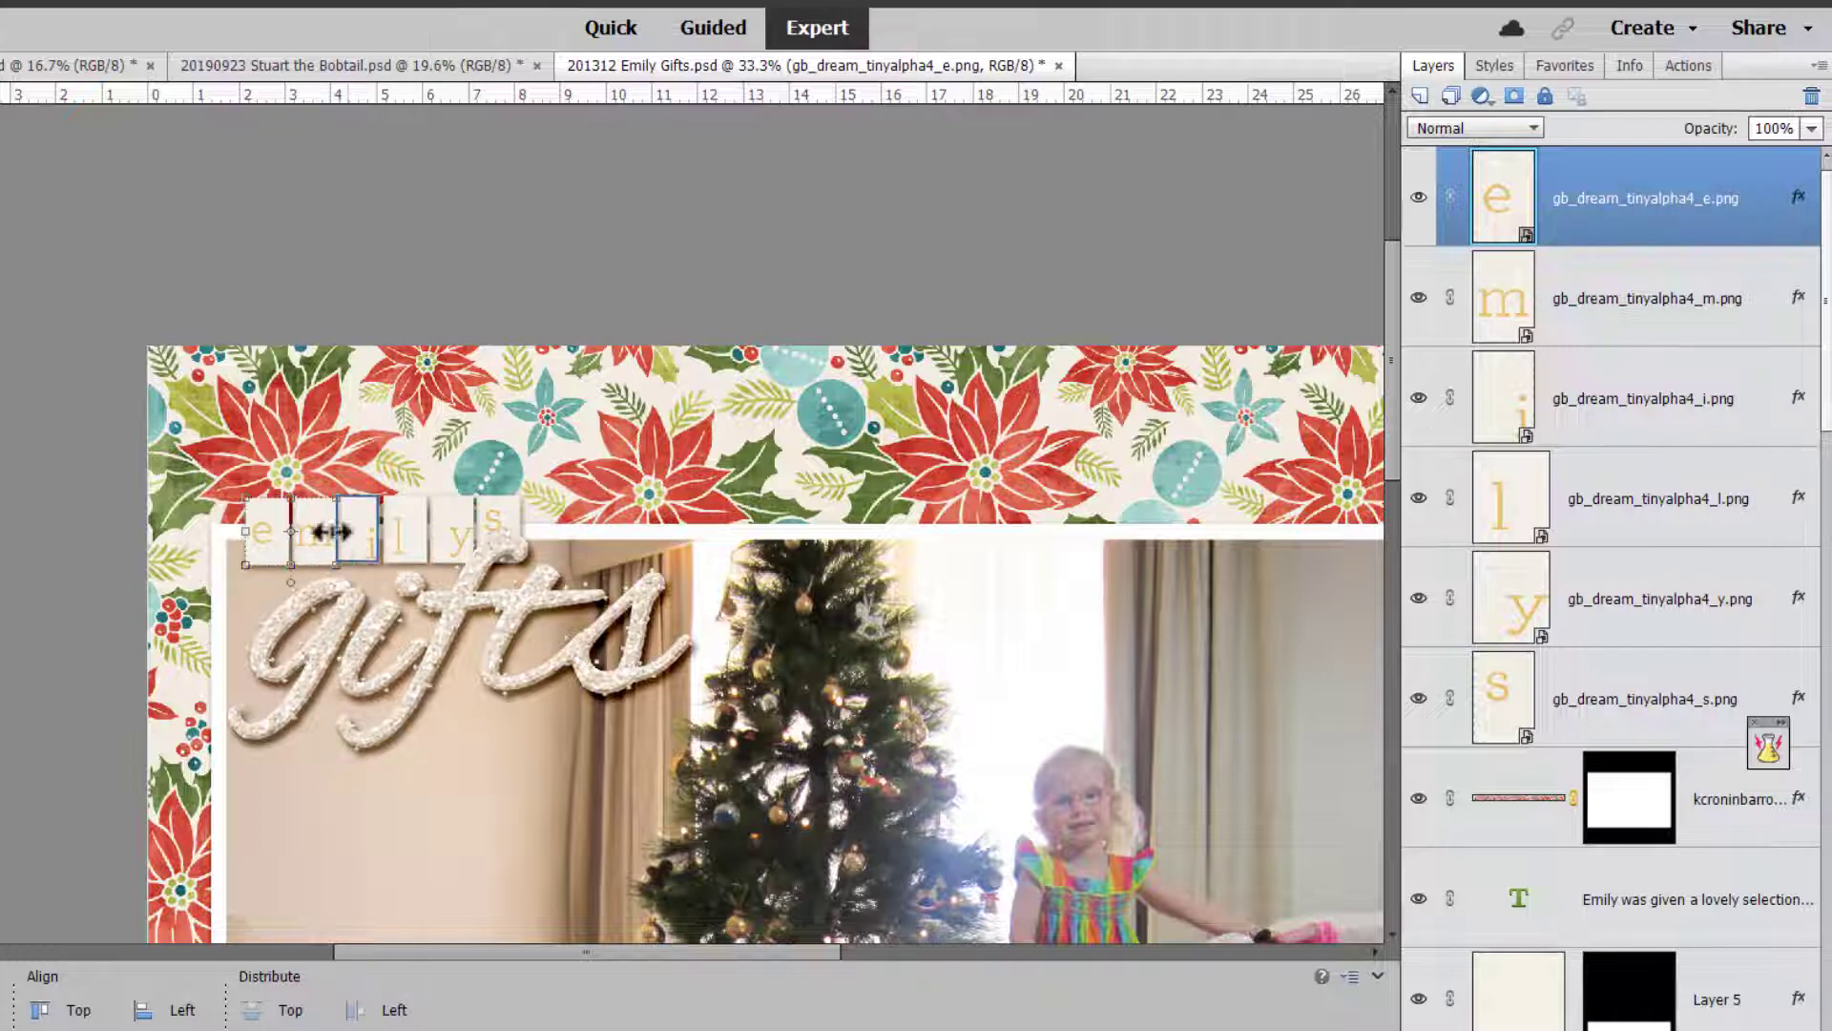
pyautogui.hotkey('ctrl', 'z')
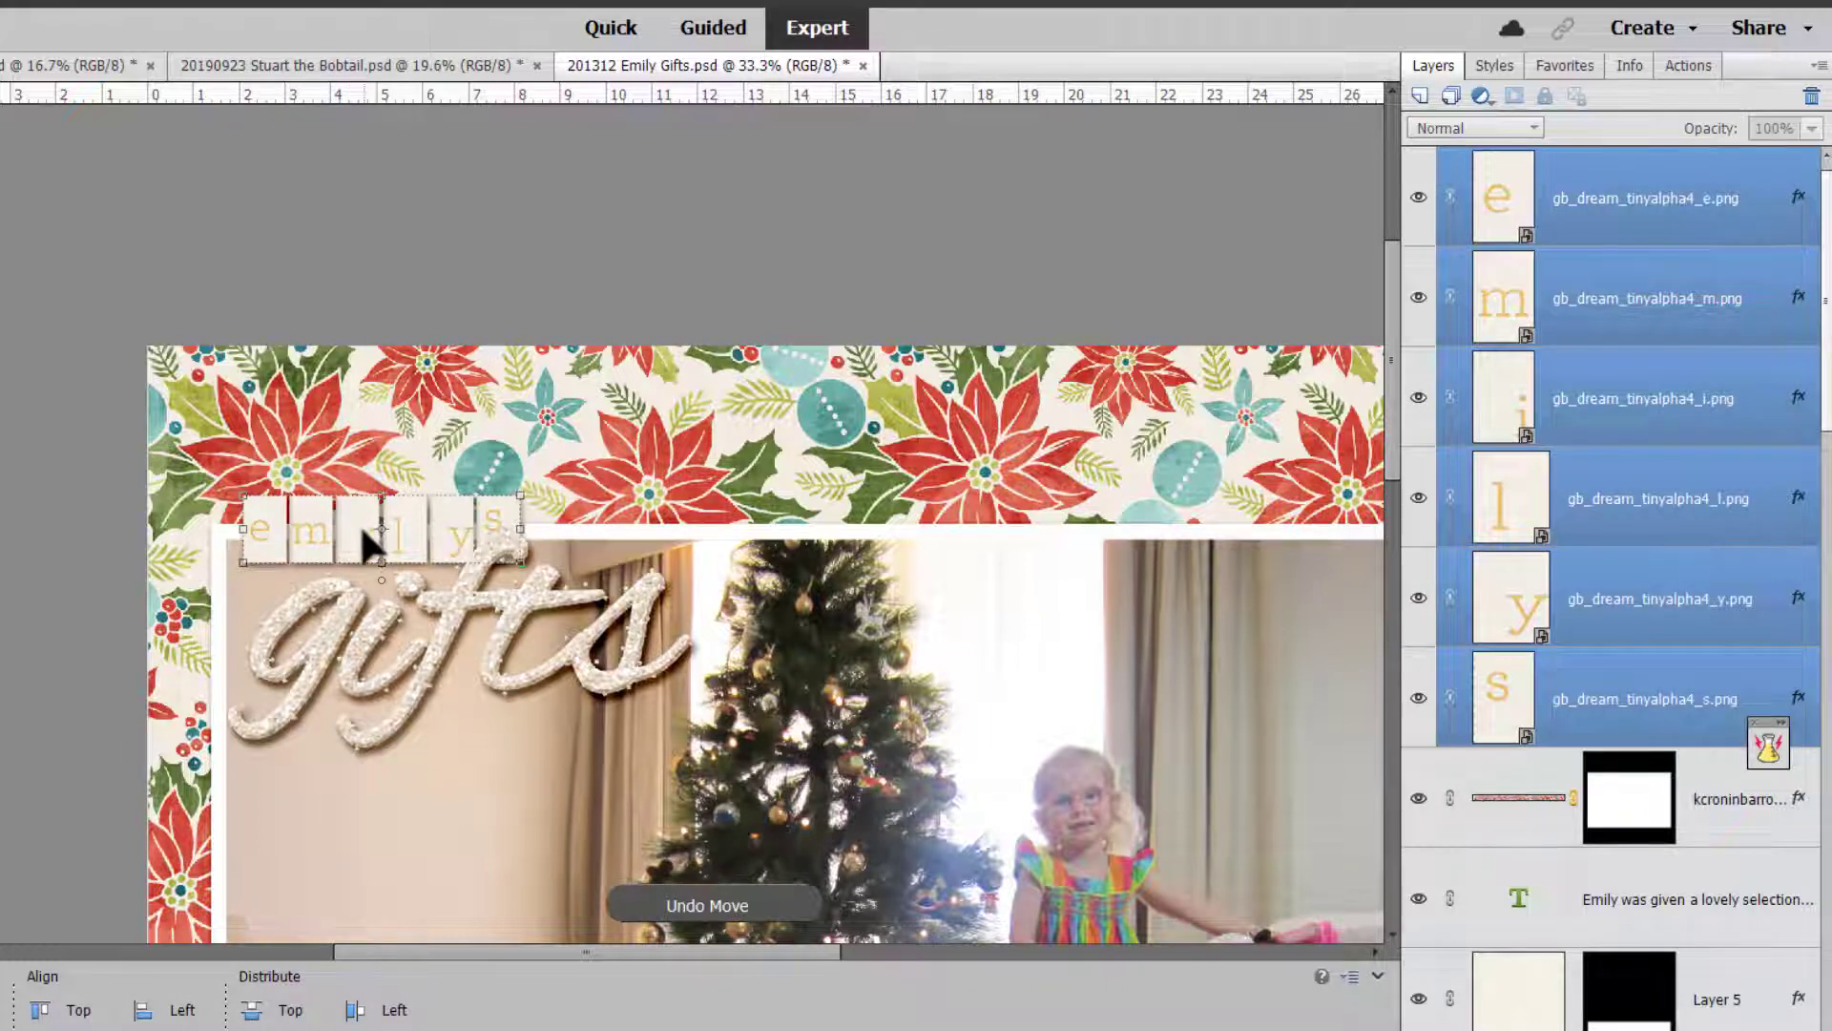